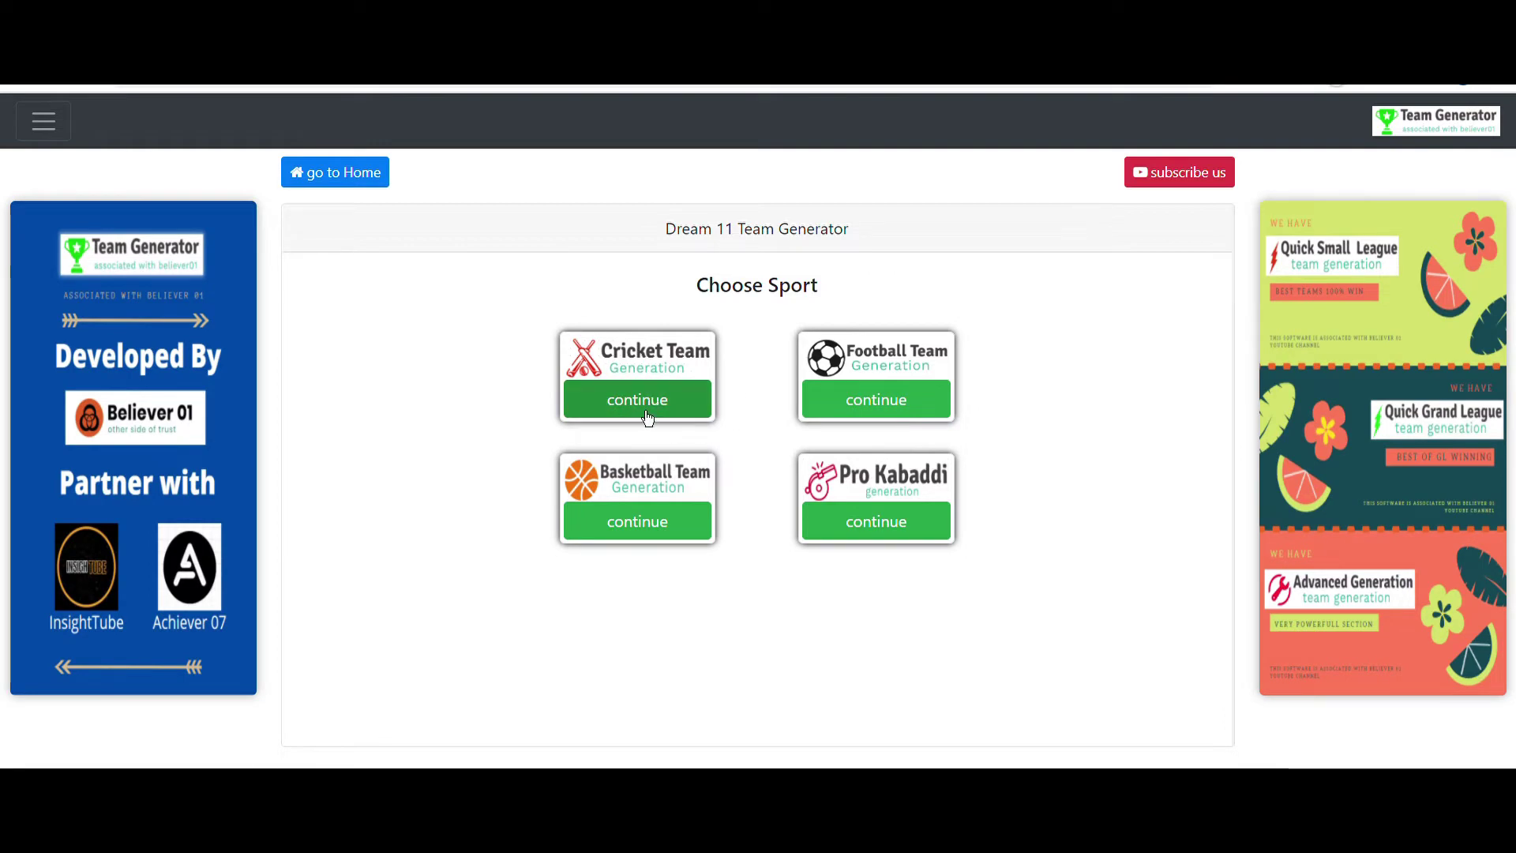
- Choose cricket as the sport and open the team generation option
left_click(647, 419)
scroll(694, 485, "down", 1)
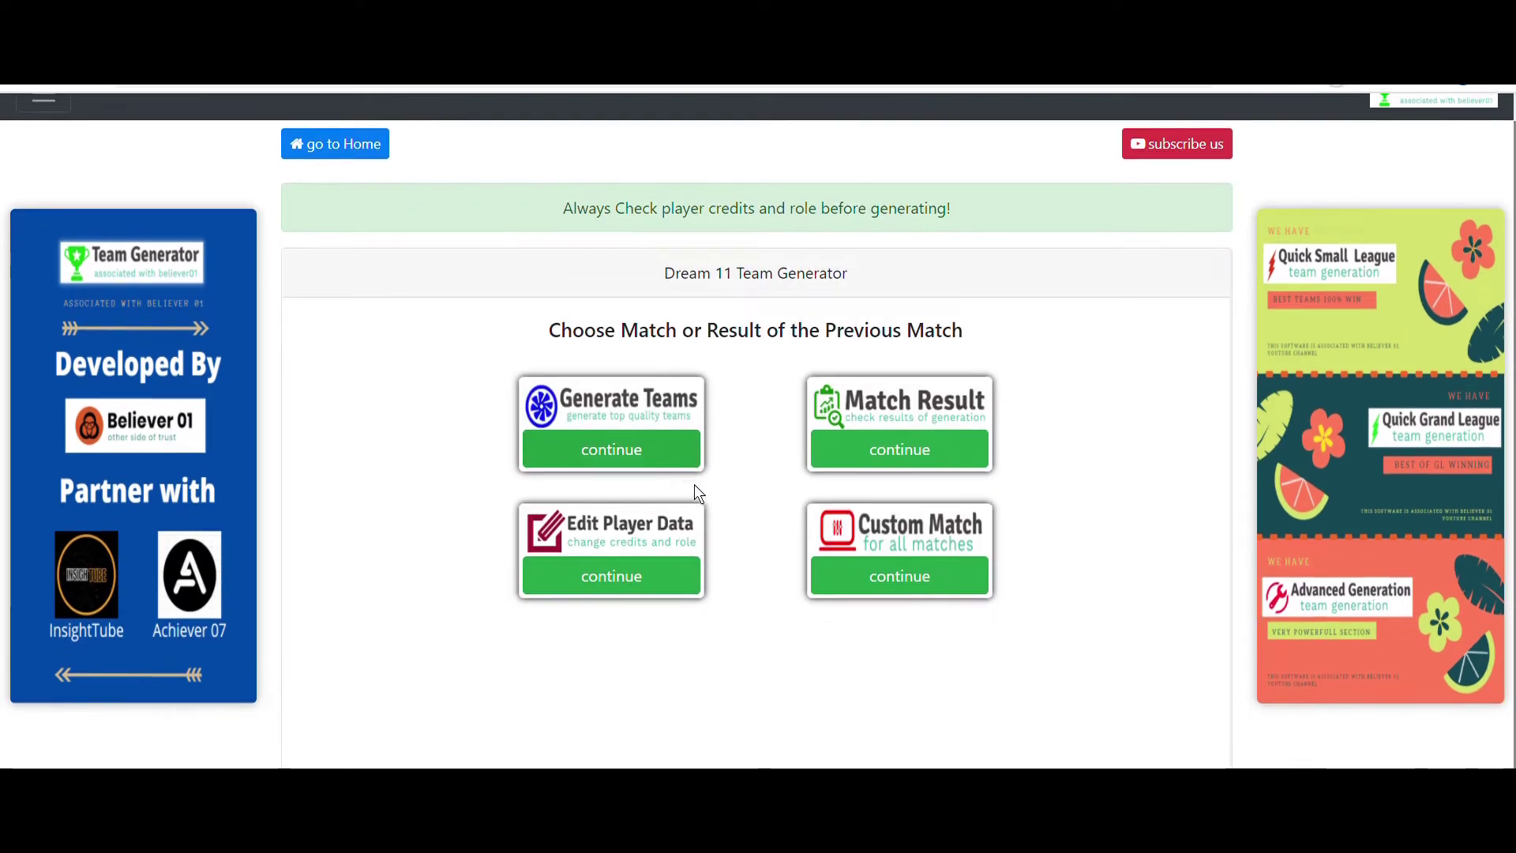
left_click(625, 459)
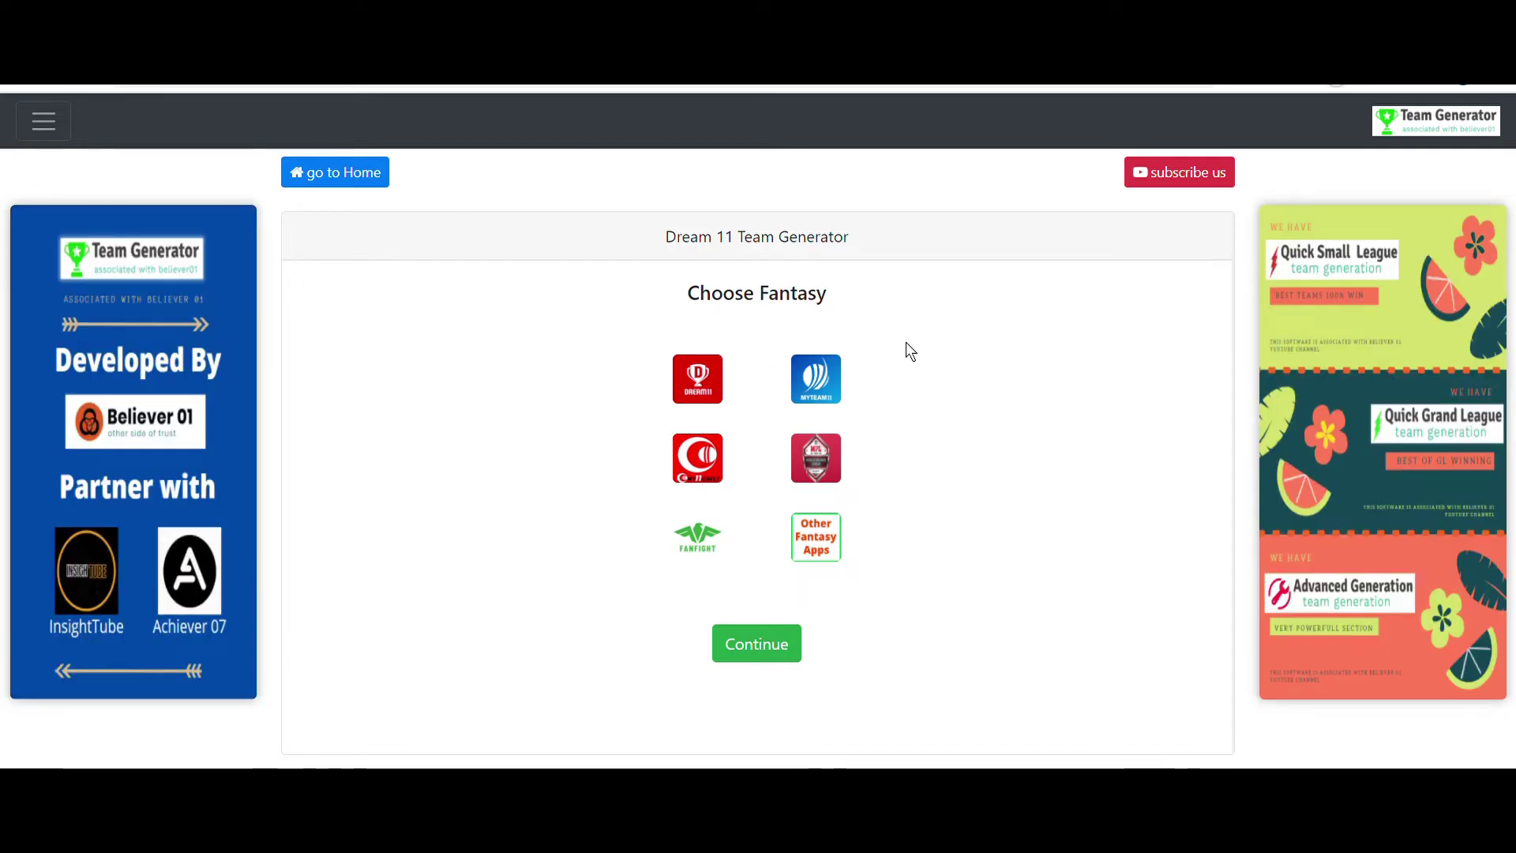
- Choose Dream11 as the fantasy app and Vivo IPL as the series
left_click(704, 392)
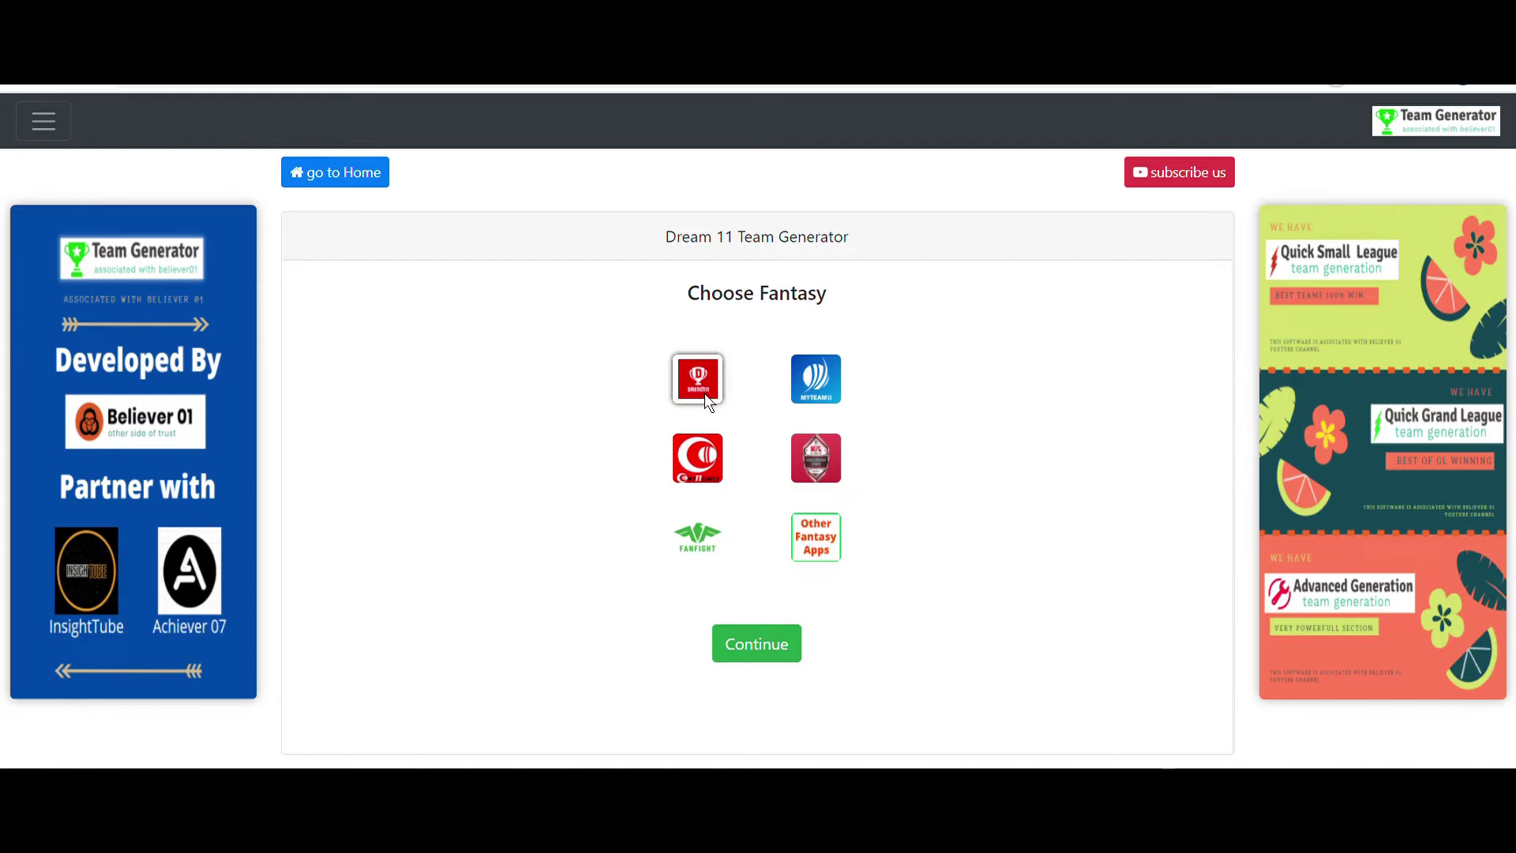
left_click(755, 655)
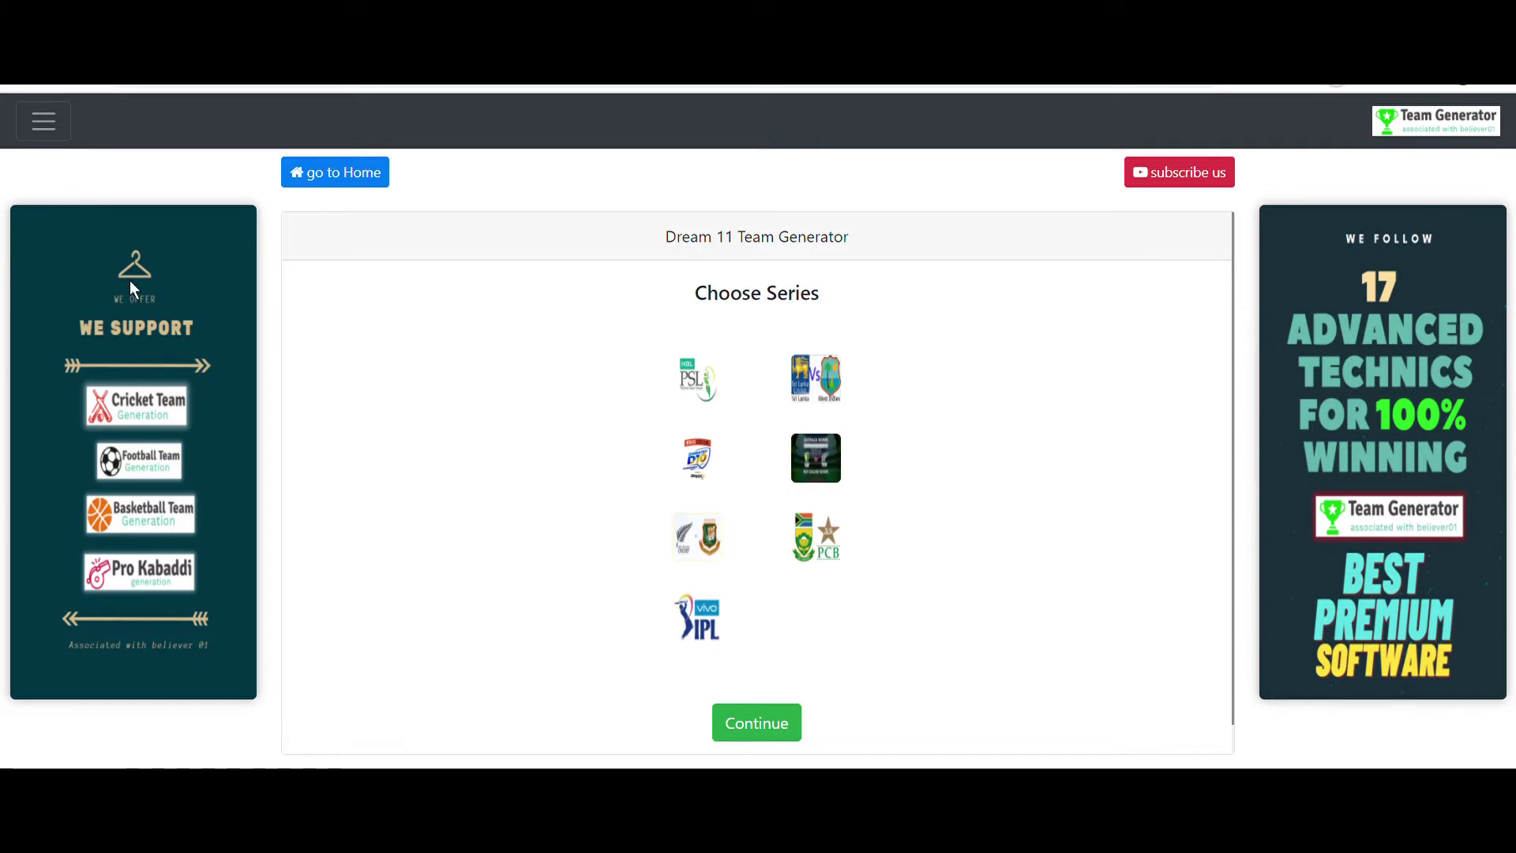
left_click(688, 611)
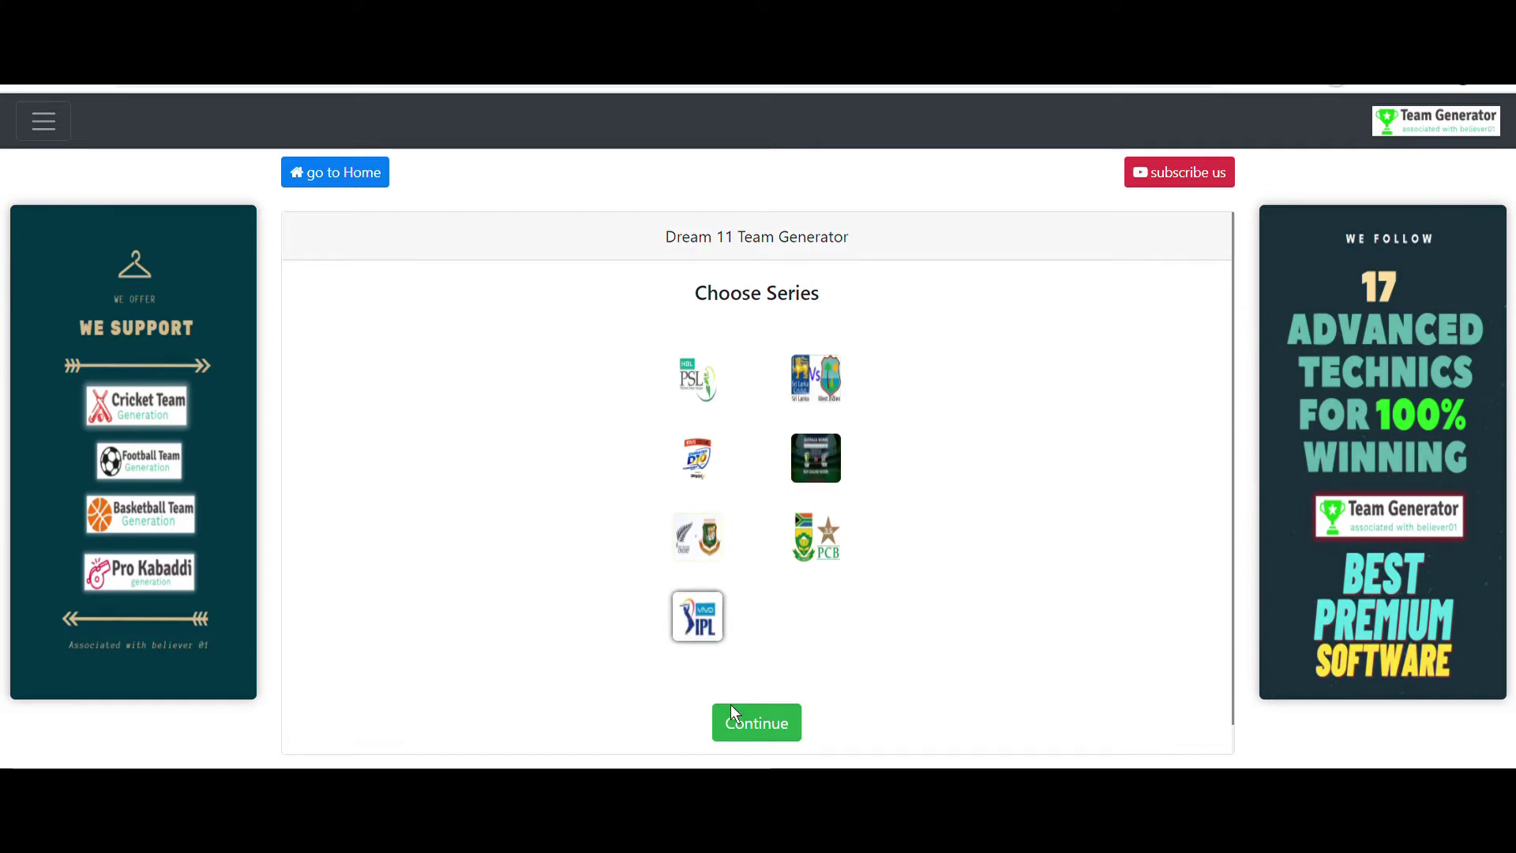
left_click(773, 735)
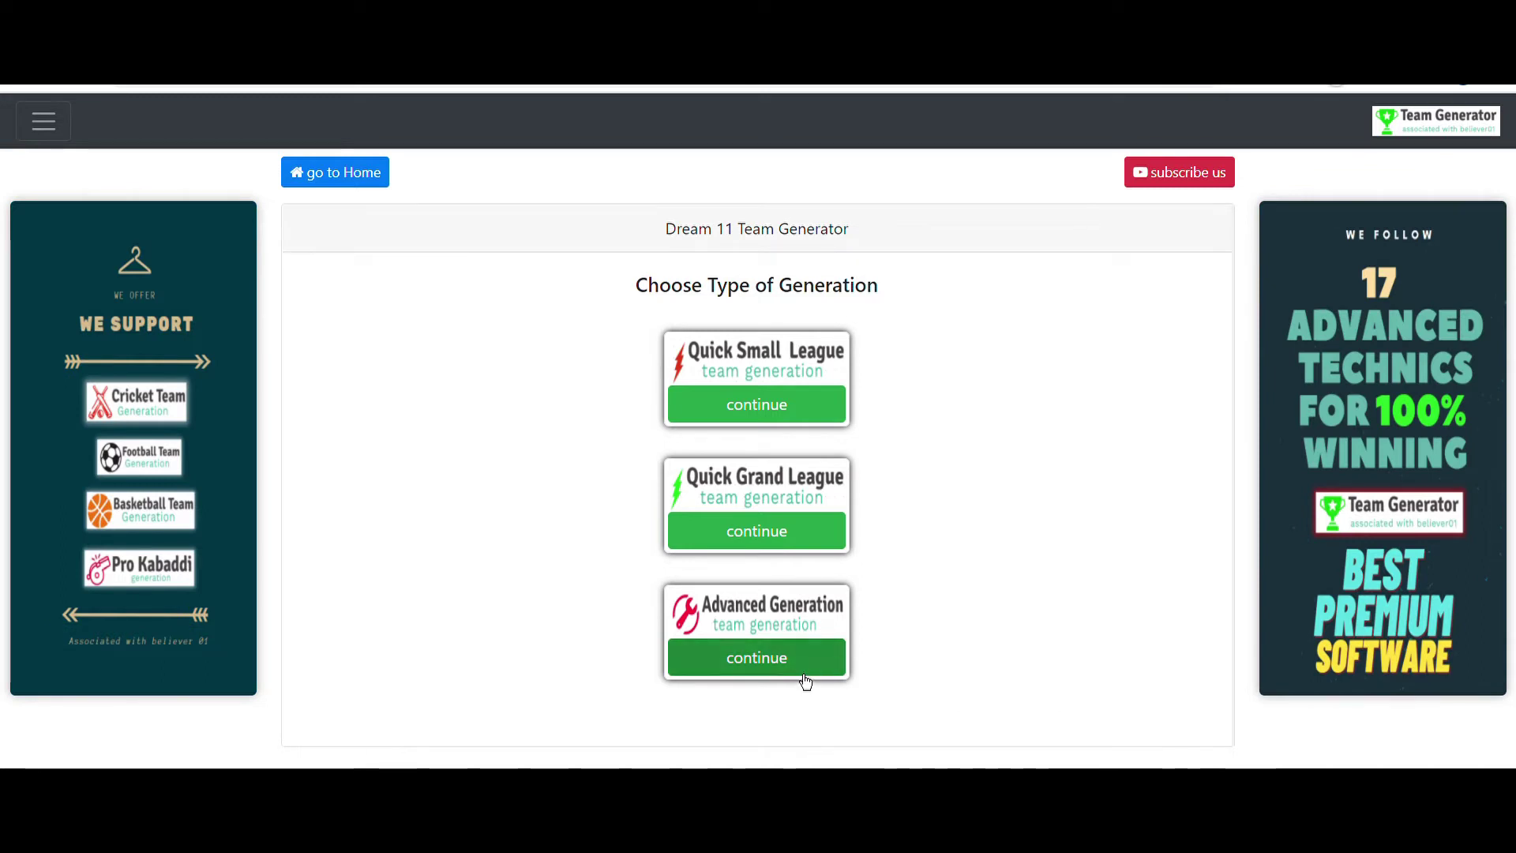
- Start an advanced generation for the match Mumbai Indians versus Kolkata Knight Riders
left_click(805, 679)
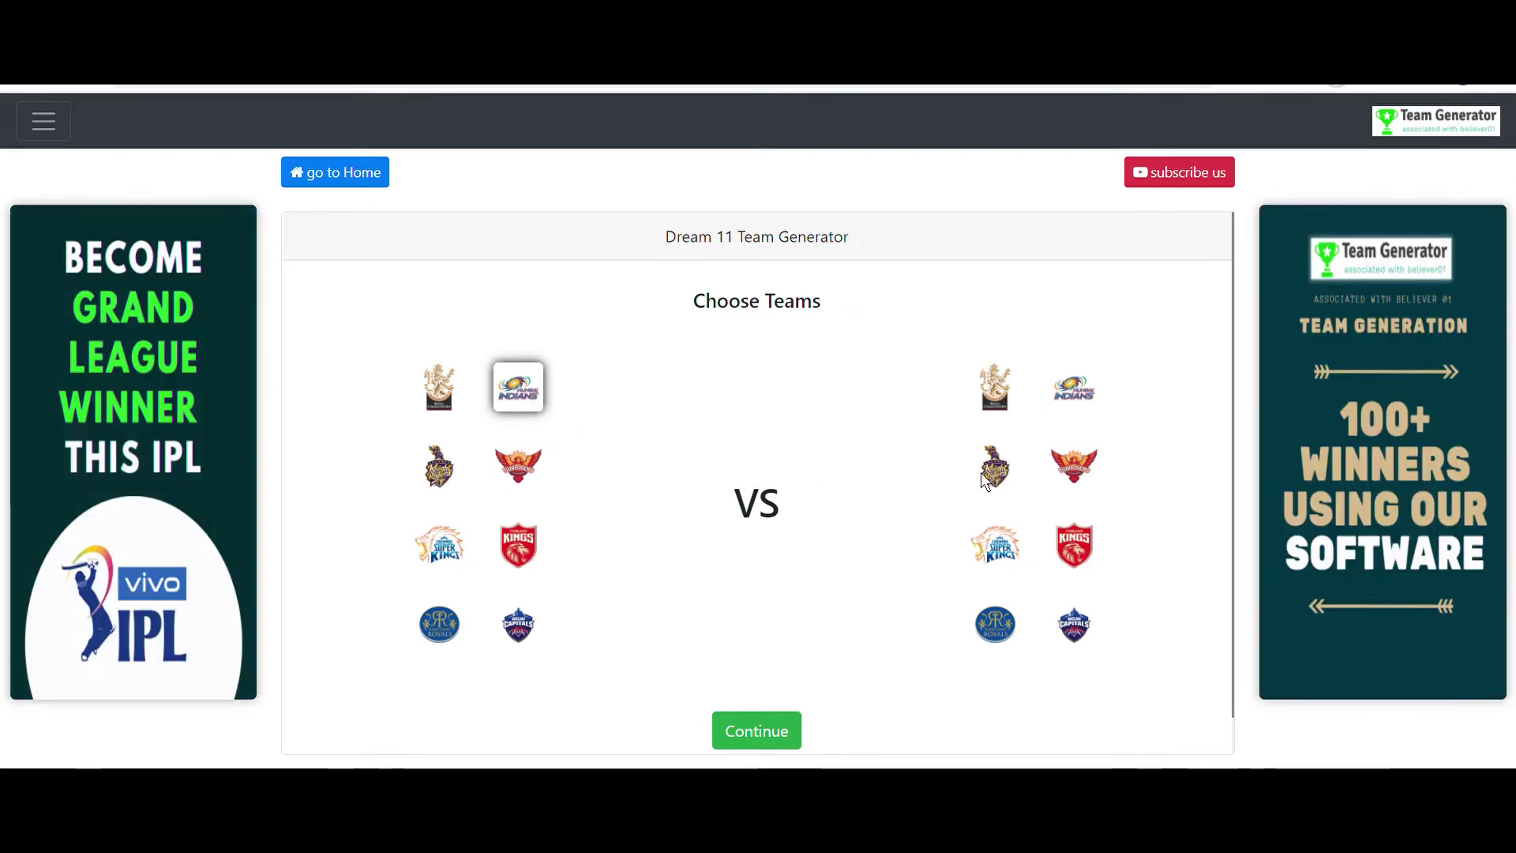
left_click(986, 470)
left_click(770, 739)
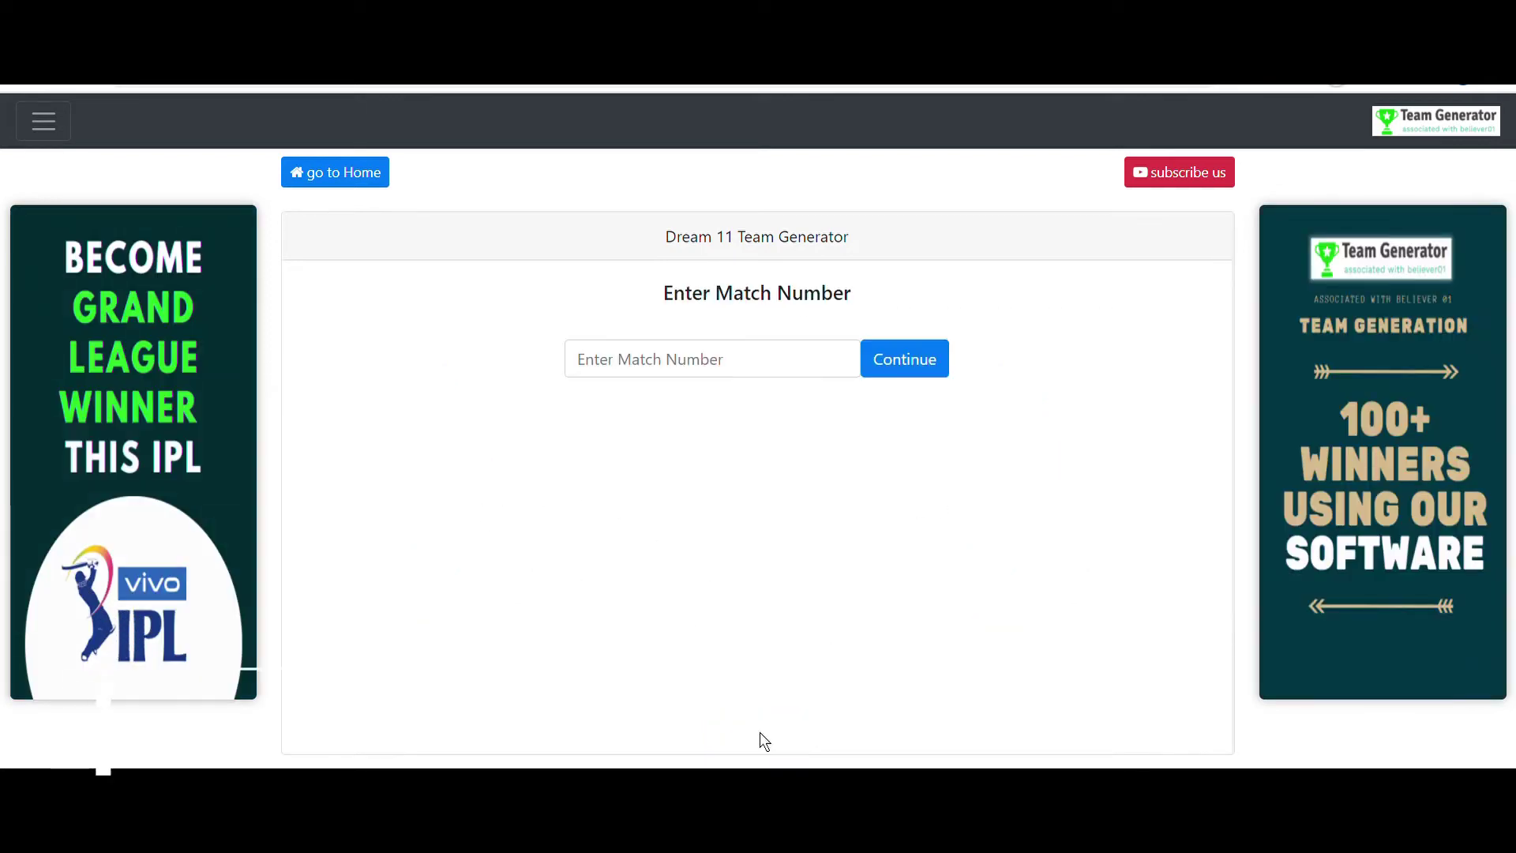
- Enter match number 18 and continue to the player selection
left_click(688, 361)
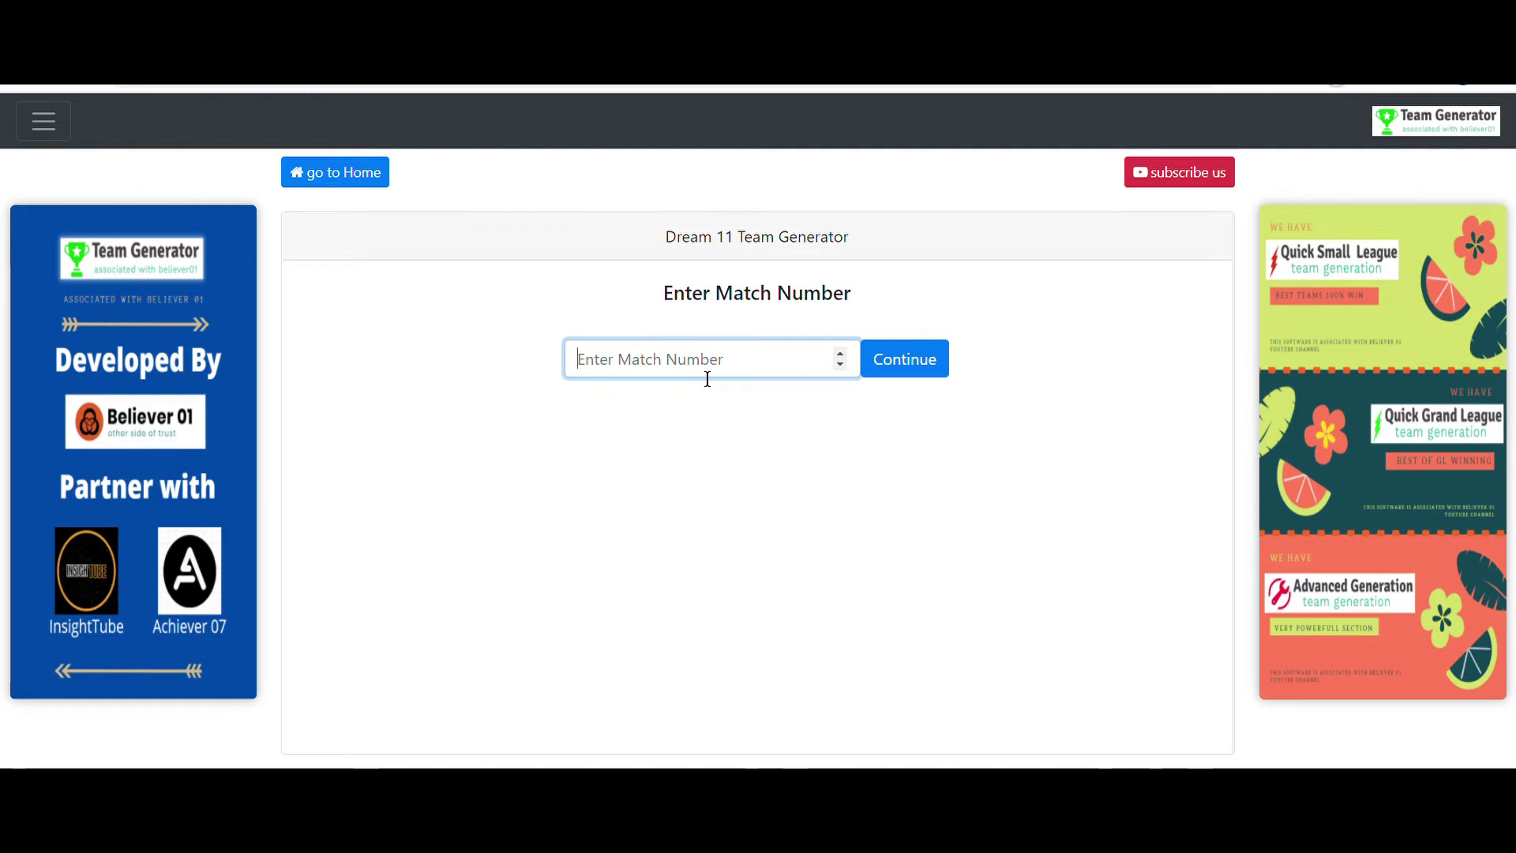
type("18")
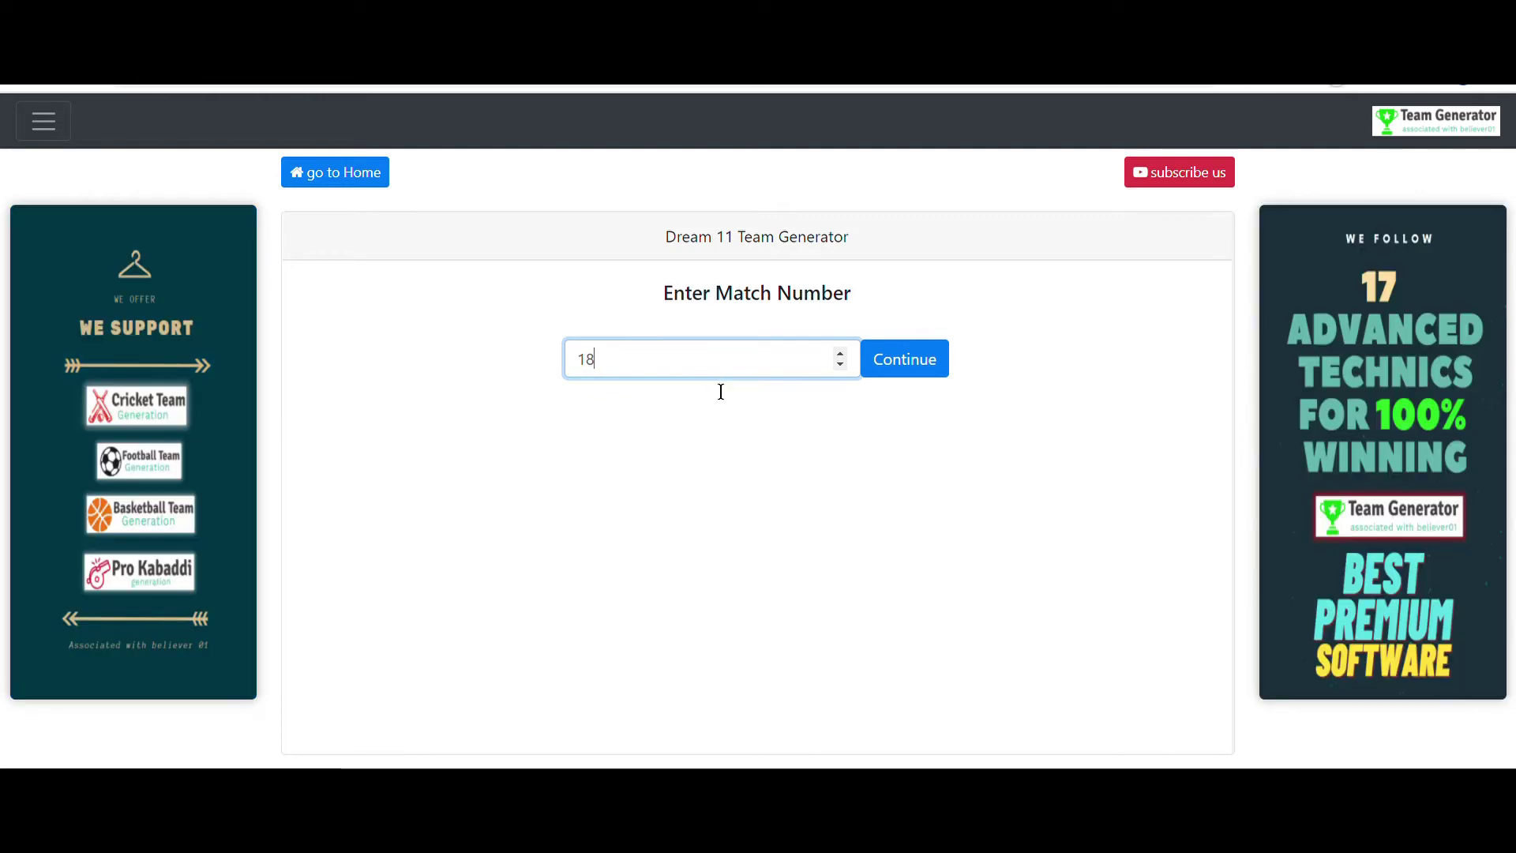
left_click(915, 374)
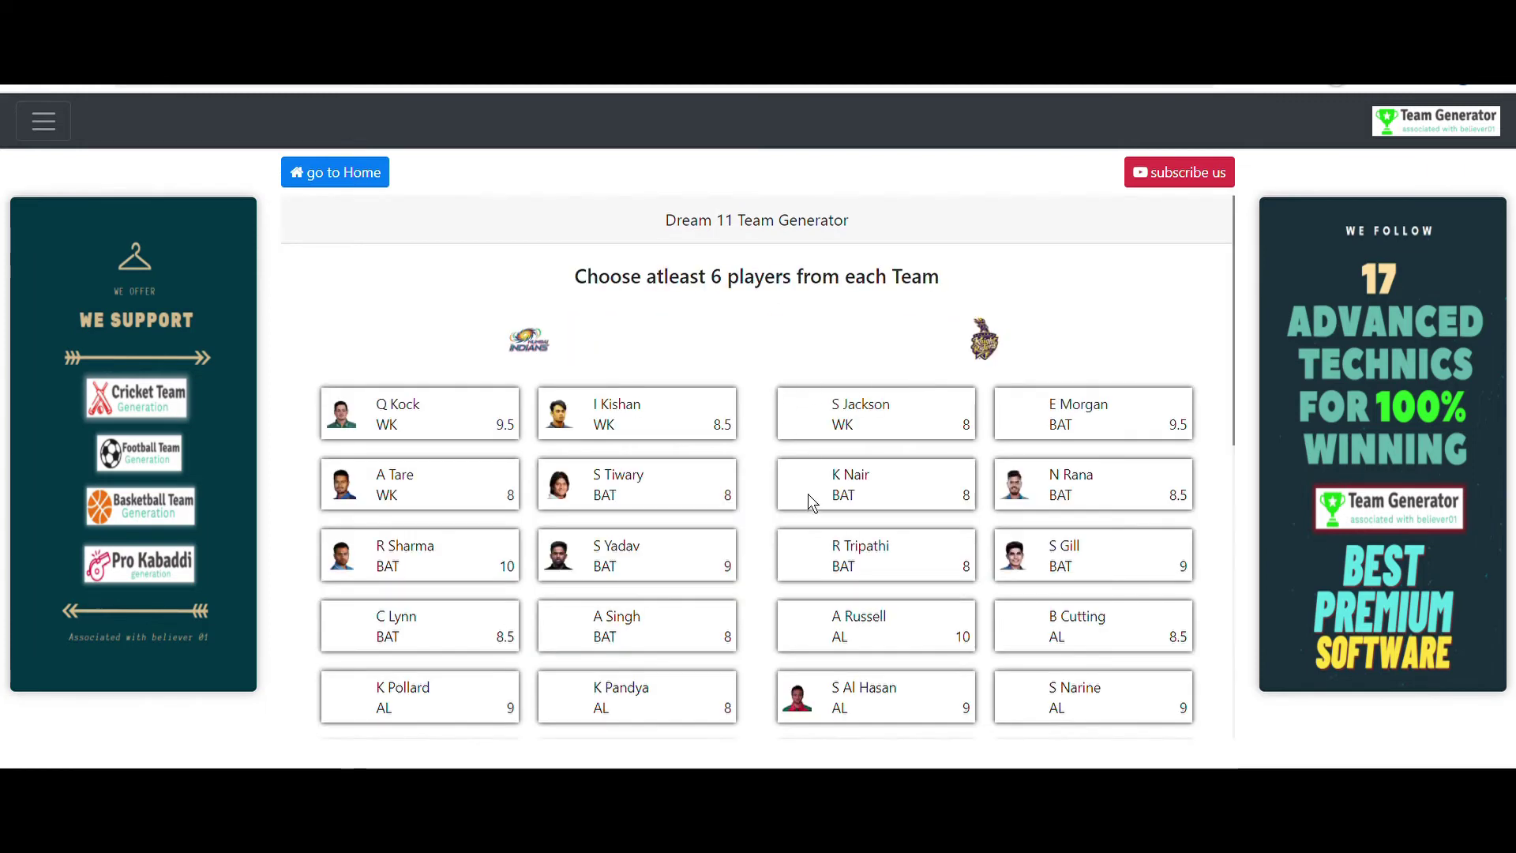
- Select wicketkeeper I Kishan and batsmen S Yadav, R Sharma and C Lynn for Mumbai Indians
scroll(807, 494, "down", 3)
scroll(854, 514, "up", 3)
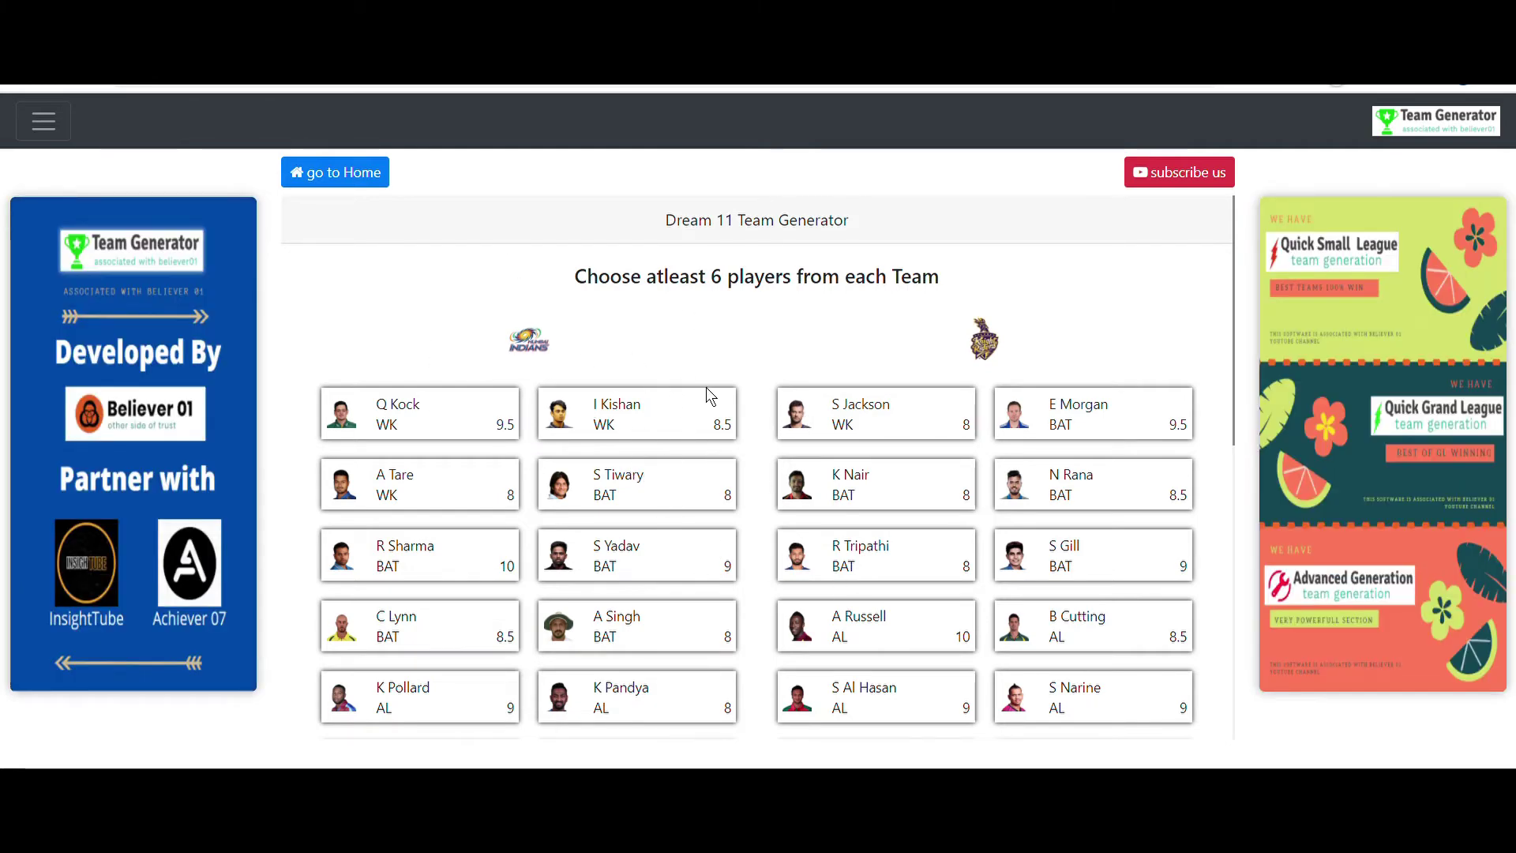
scroll(734, 553, "down", 5)
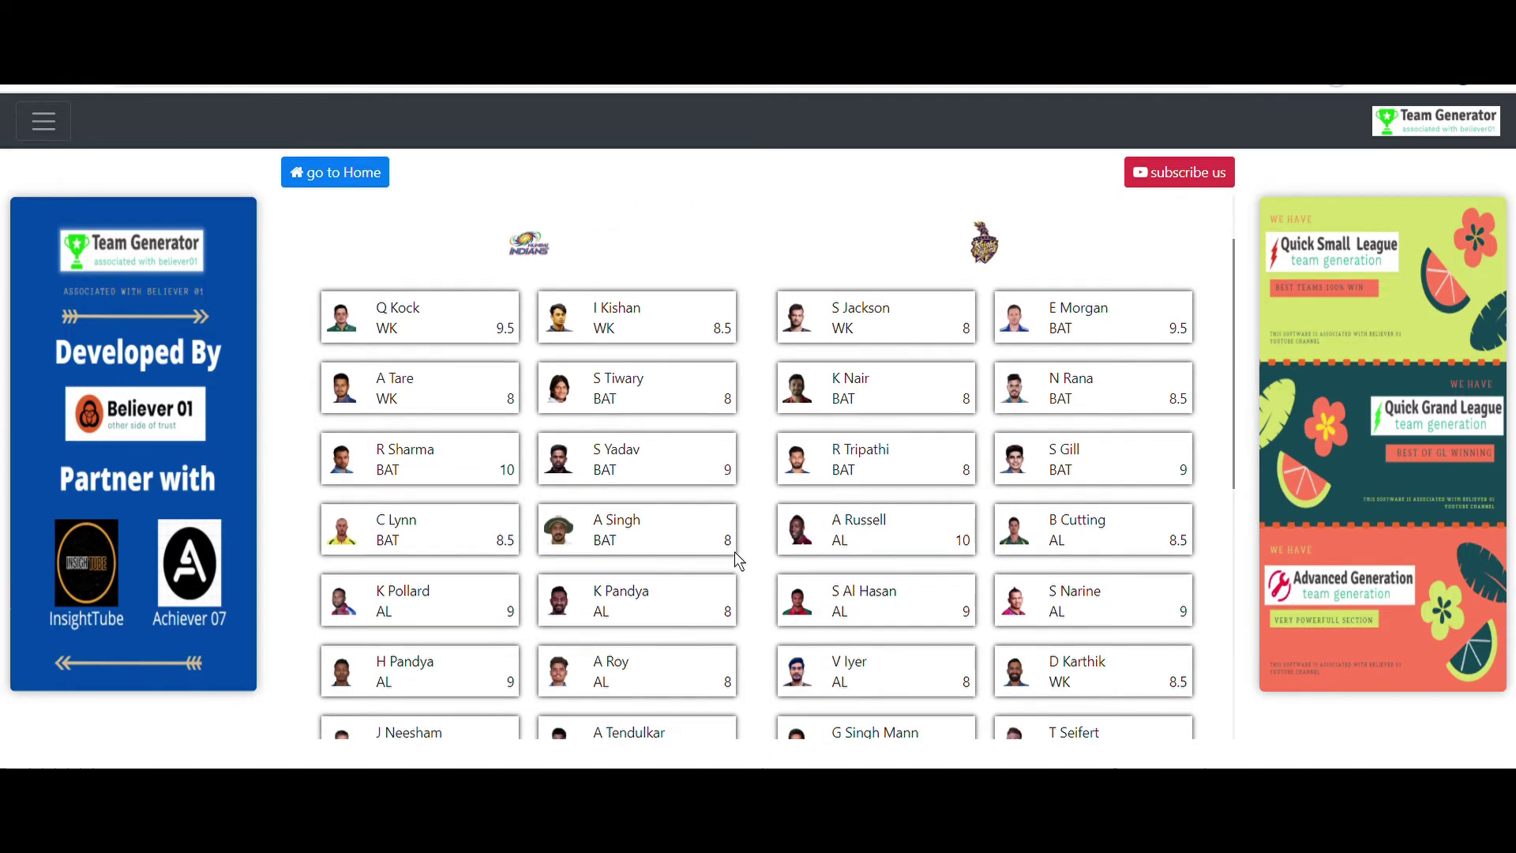
scroll(734, 554, "up", 5)
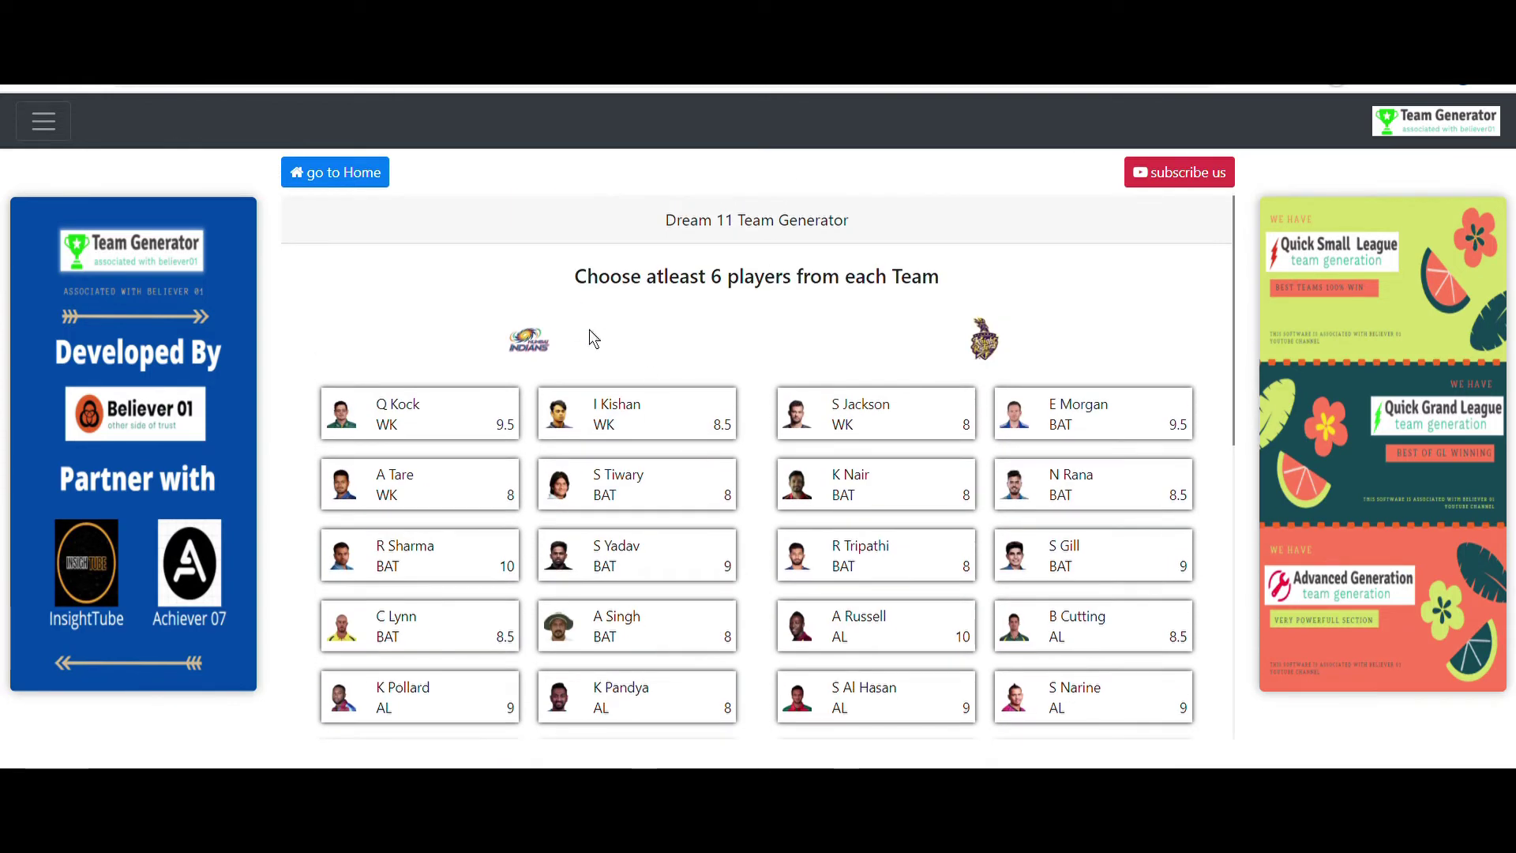
left_click(693, 415)
scroll(632, 474, "down", 3)
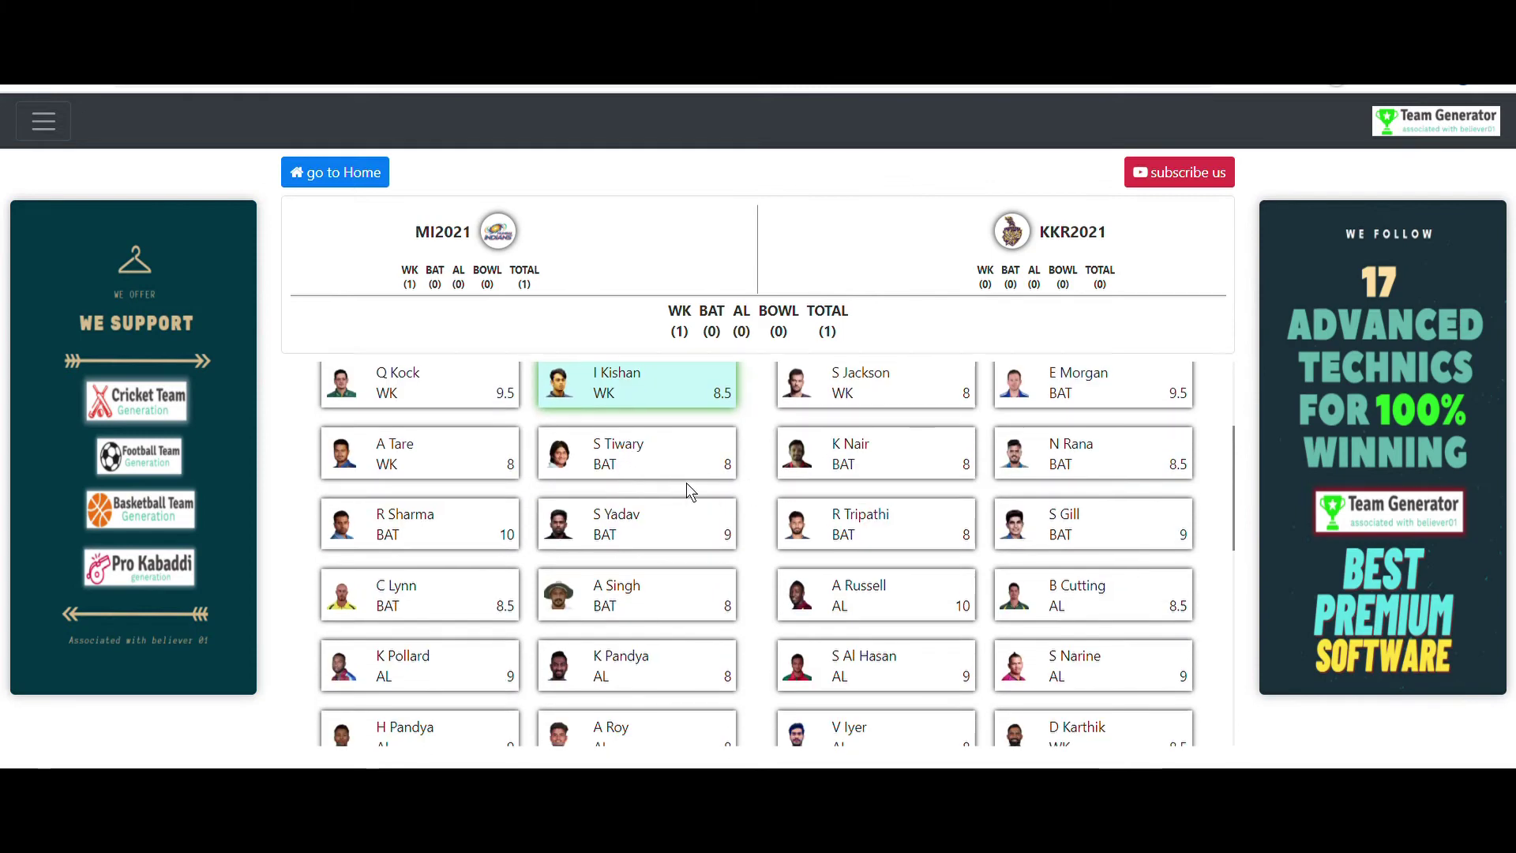
left_click(644, 524)
left_click(395, 547)
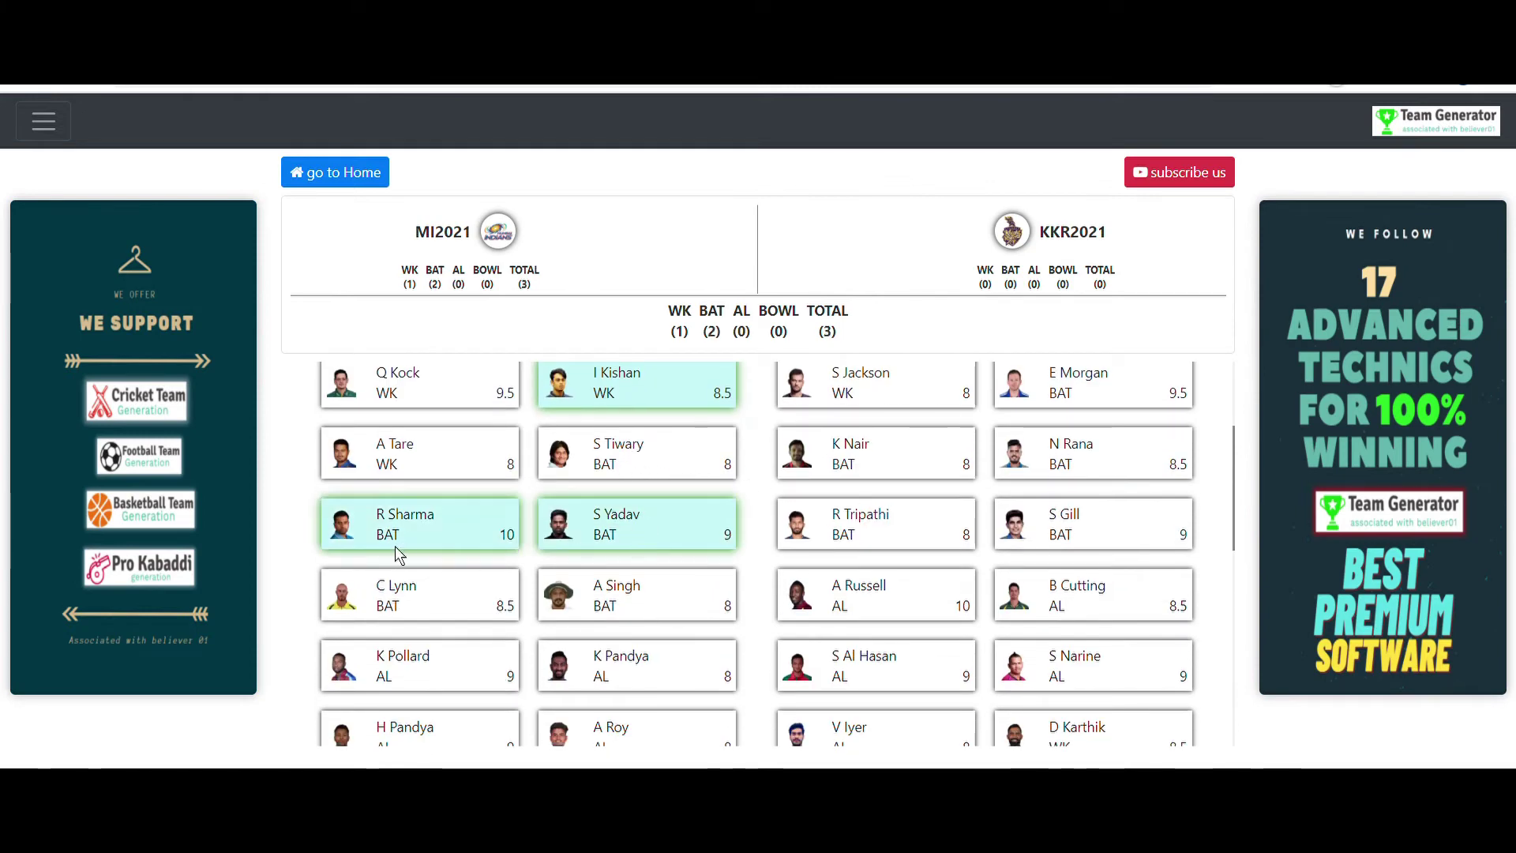
left_click(461, 588)
- Add the Mumbai all-rounders K Pandya, K Pollard and H Pandya to the selection
scroll(552, 588, "down", 1)
left_click(625, 580)
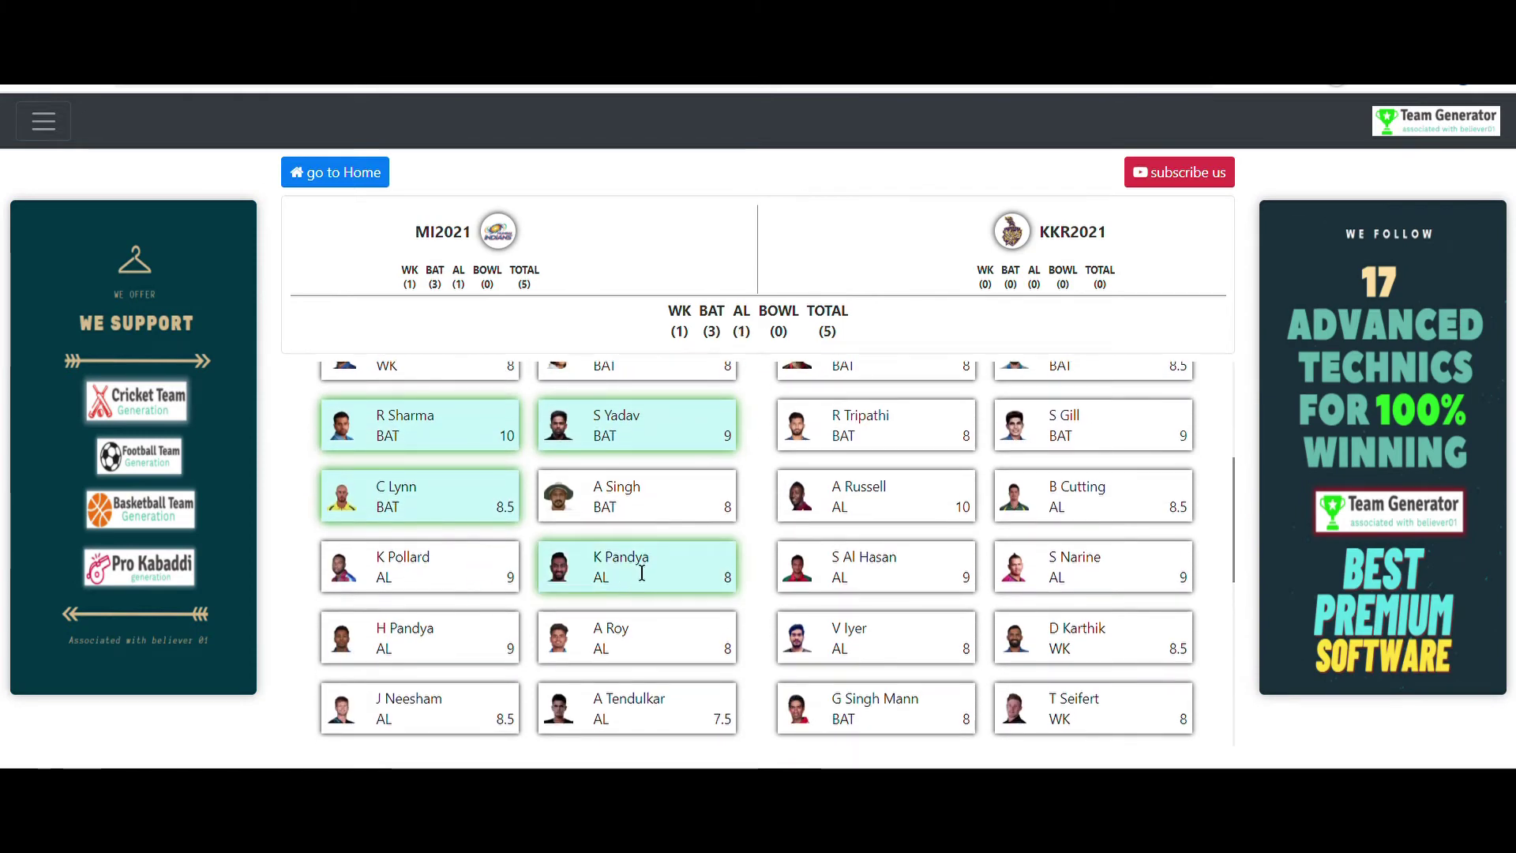
left_click(461, 567)
scroll(457, 562, "down", 1)
left_click(457, 562)
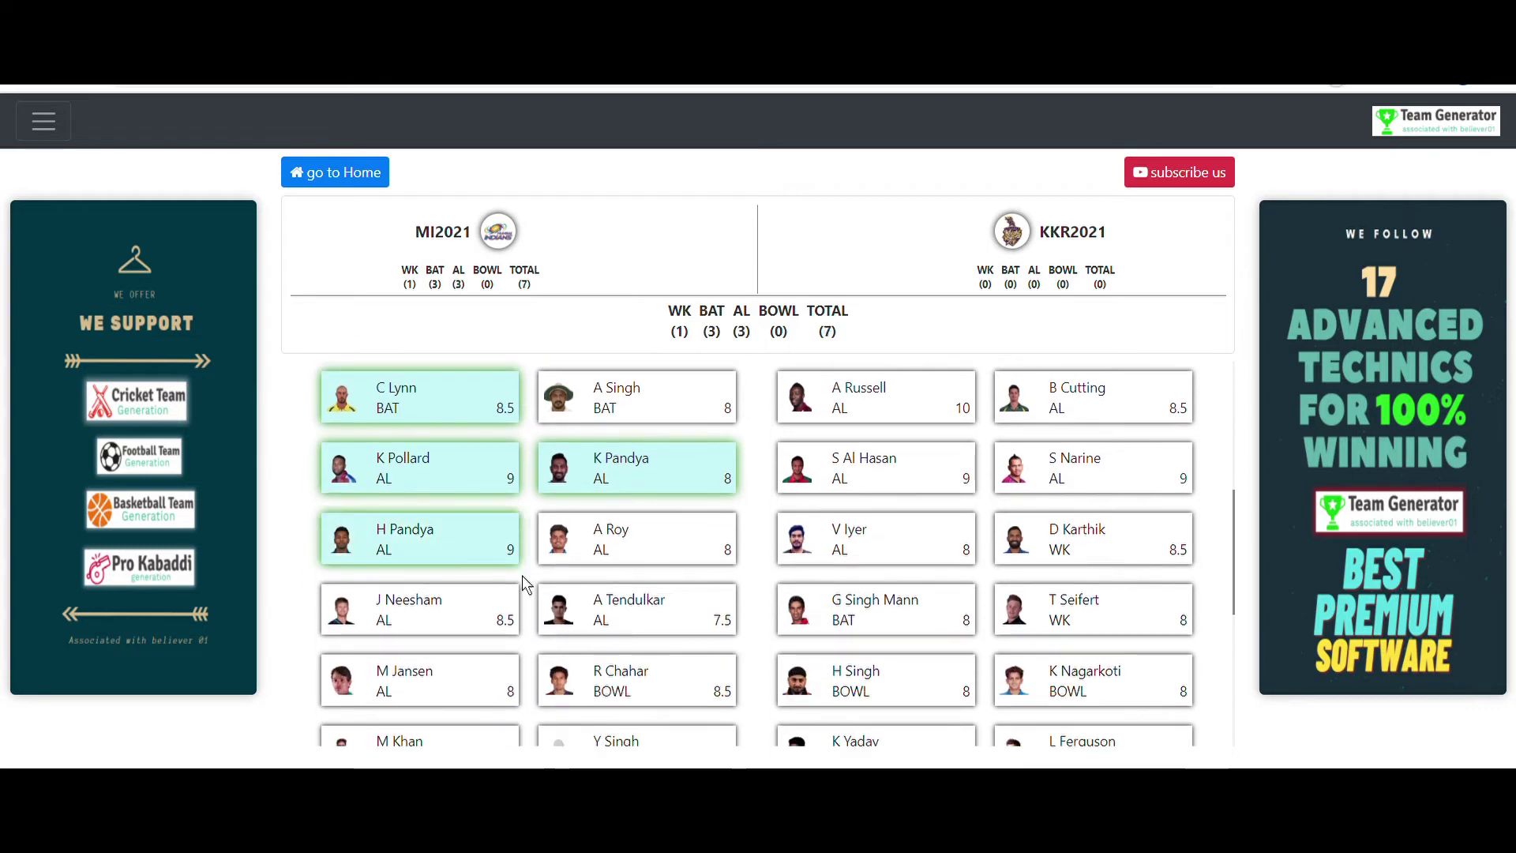
- Add the Mumbai bowlers J Bumrah and T Boult to the selection
scroll(522, 575, "down", 1)
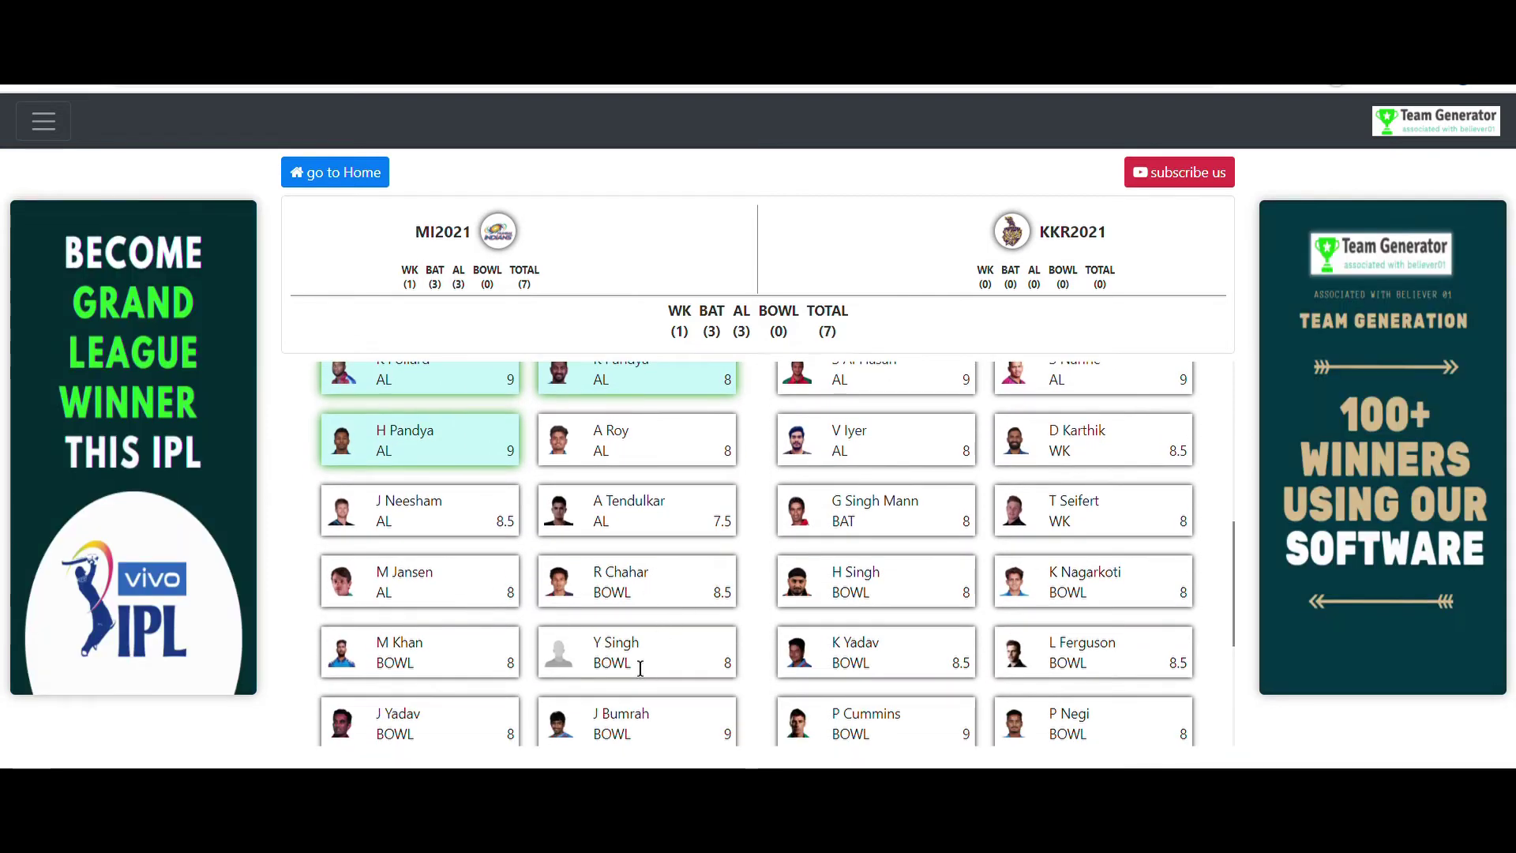
scroll(632, 659, "down", 1)
left_click(644, 630)
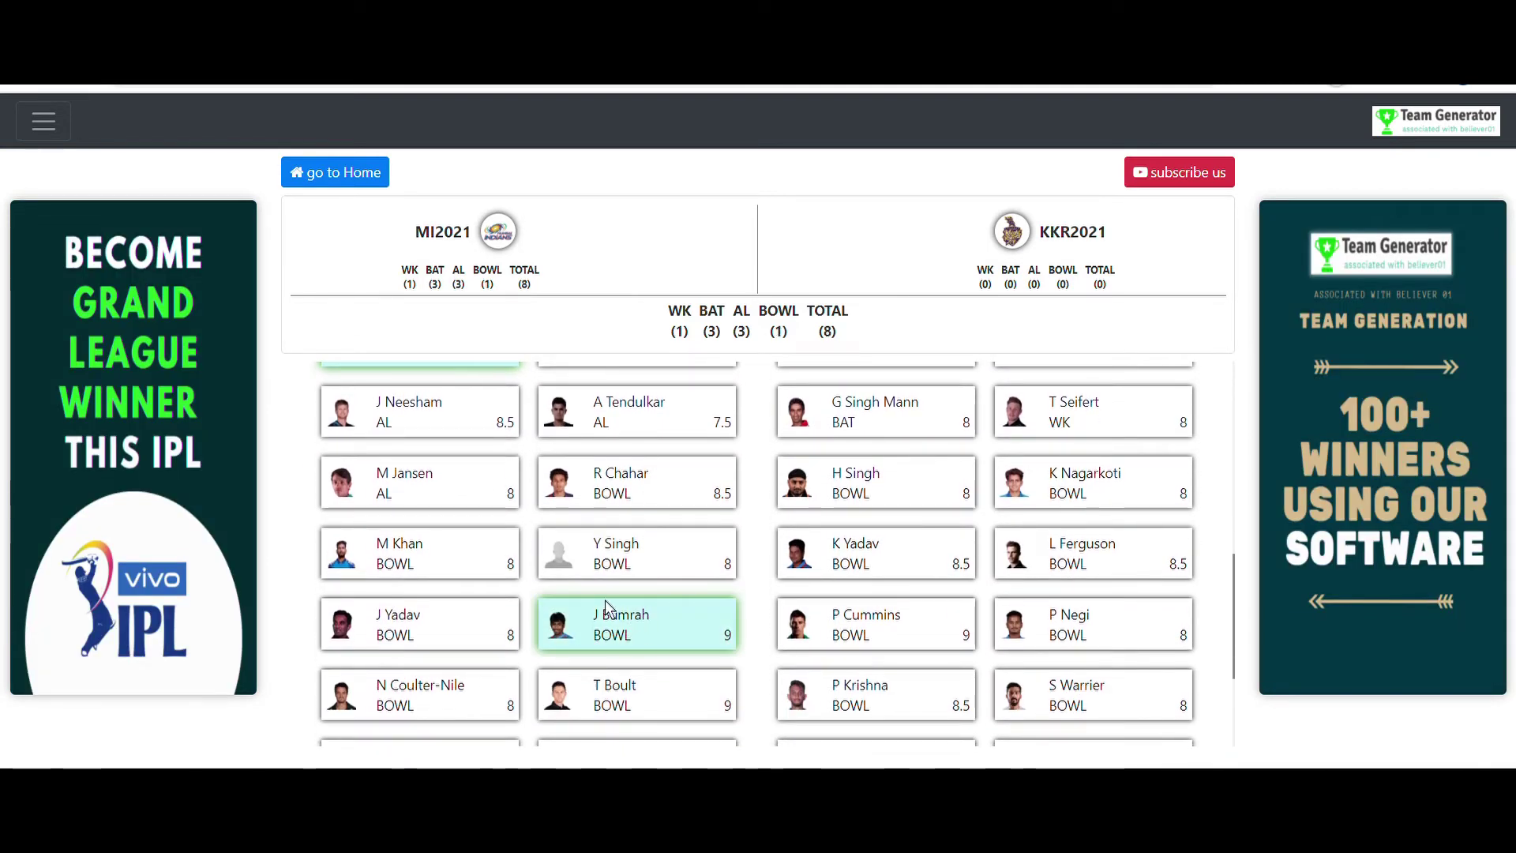
scroll(600, 624, "down", 2)
left_click(608, 517)
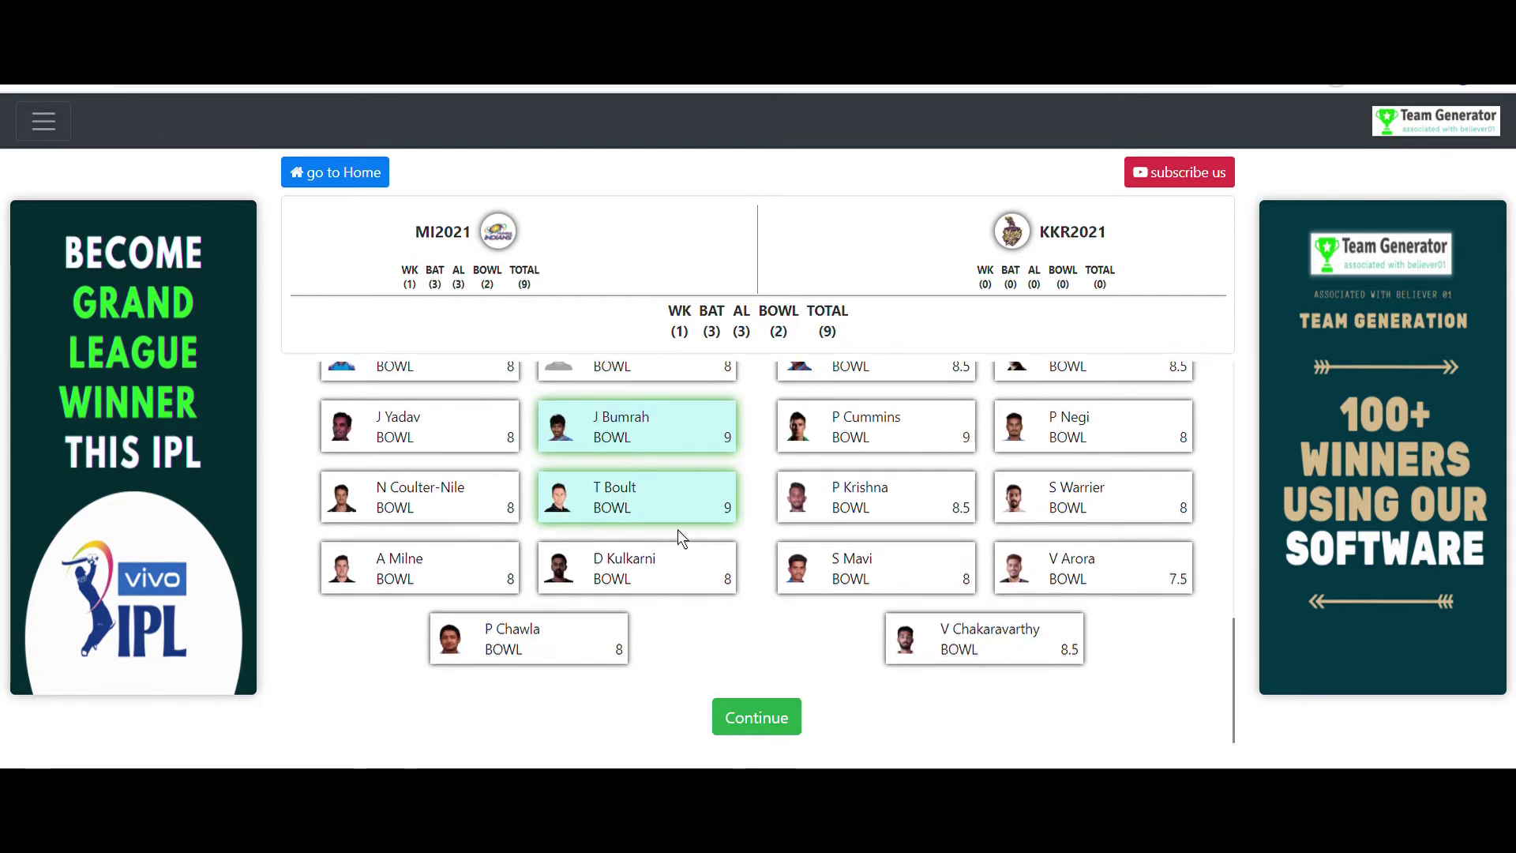
- Complete the Mumbai eleven with bowler R Chahar and all-rounder M Jansen
scroll(569, 623, "up", 1)
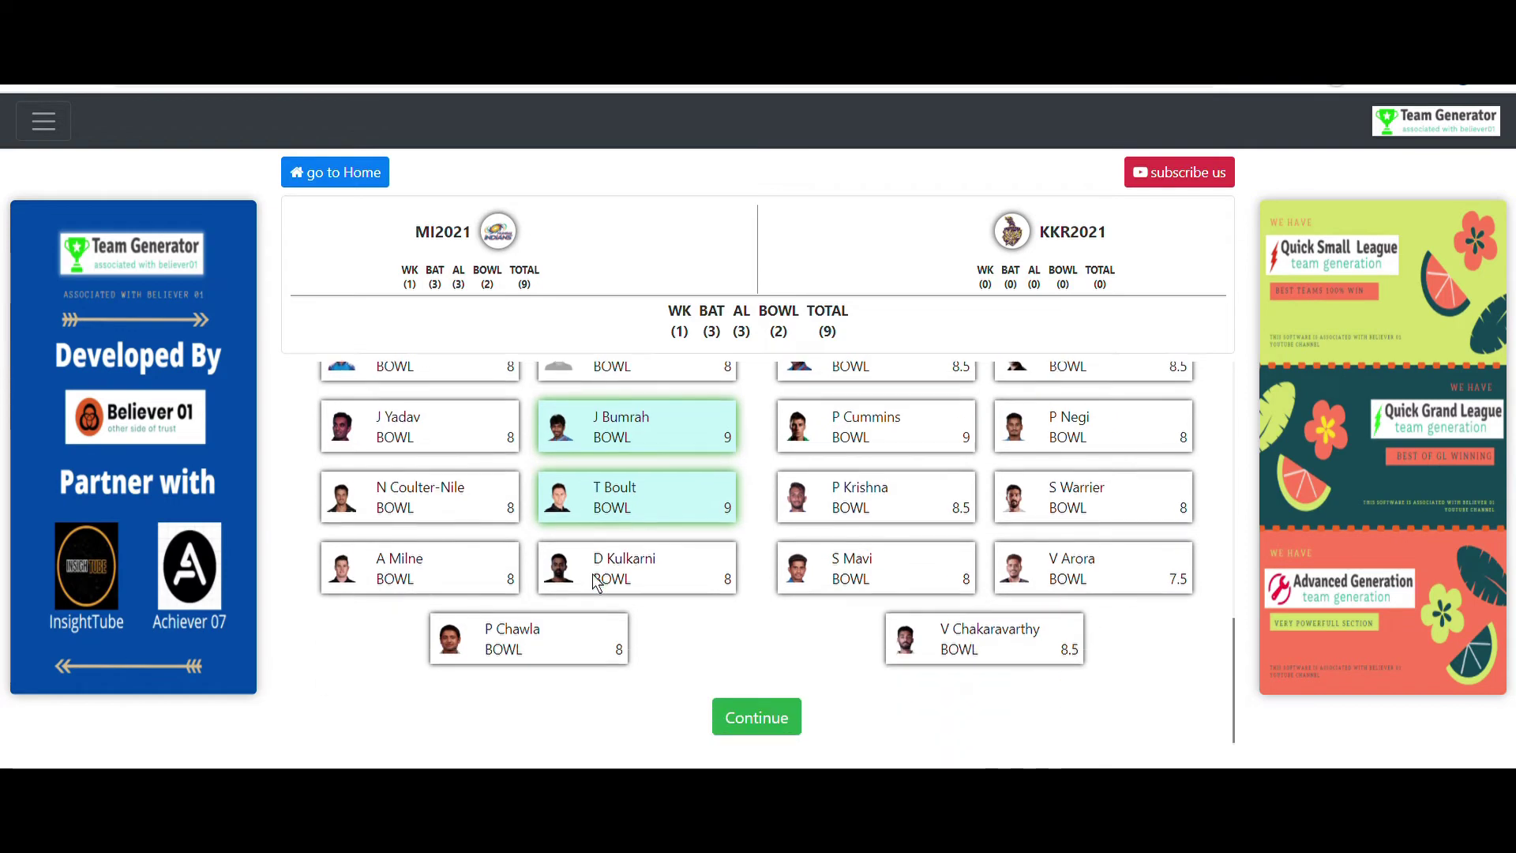
scroll(592, 574, "down", 1)
scroll(592, 573, "up", 2)
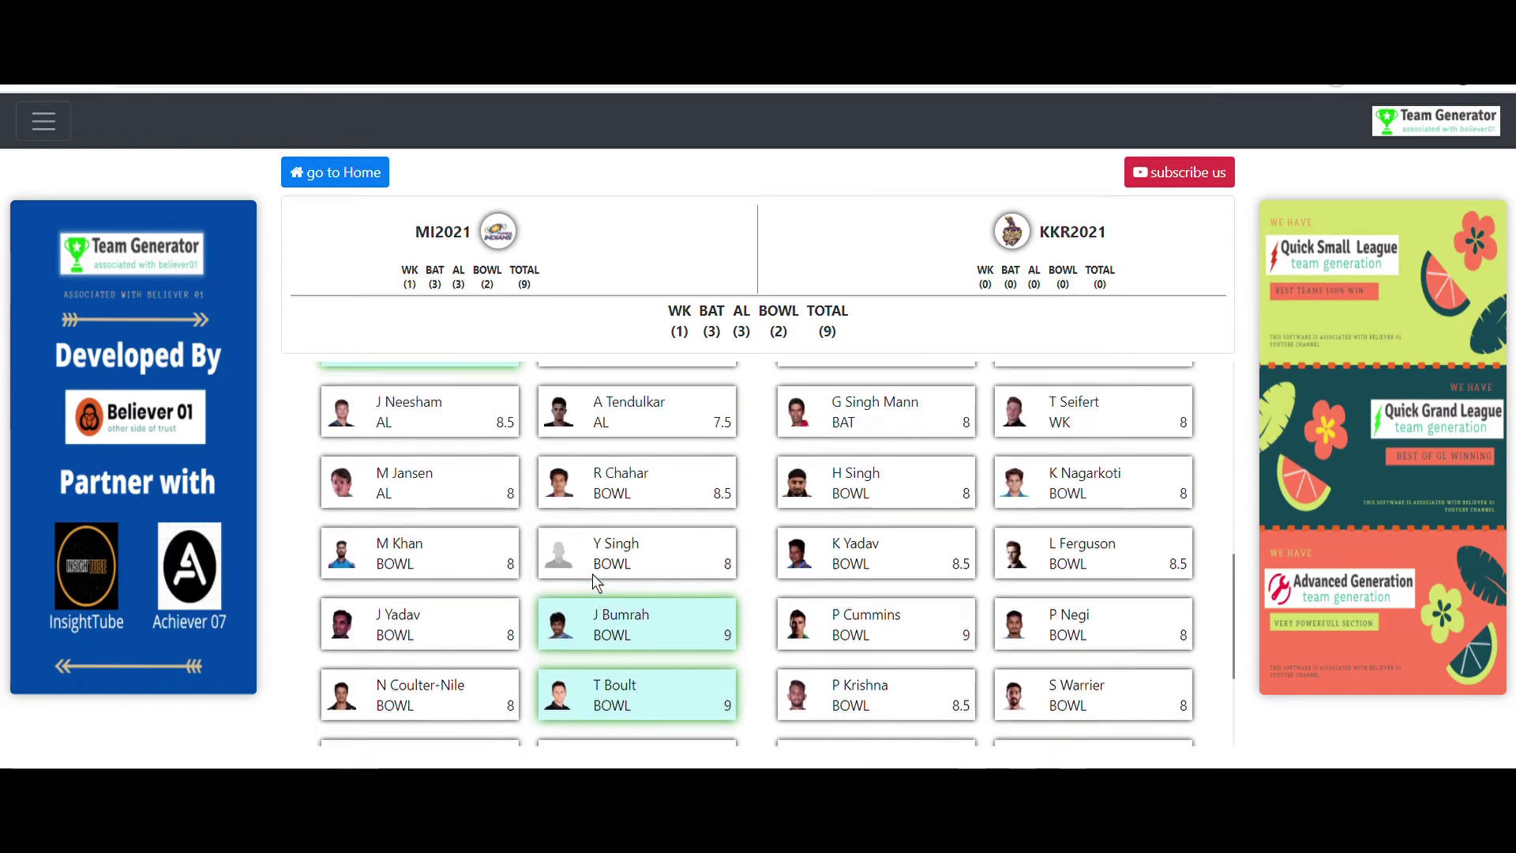
left_click(605, 502)
scroll(557, 518, "up", 1)
left_click(417, 580)
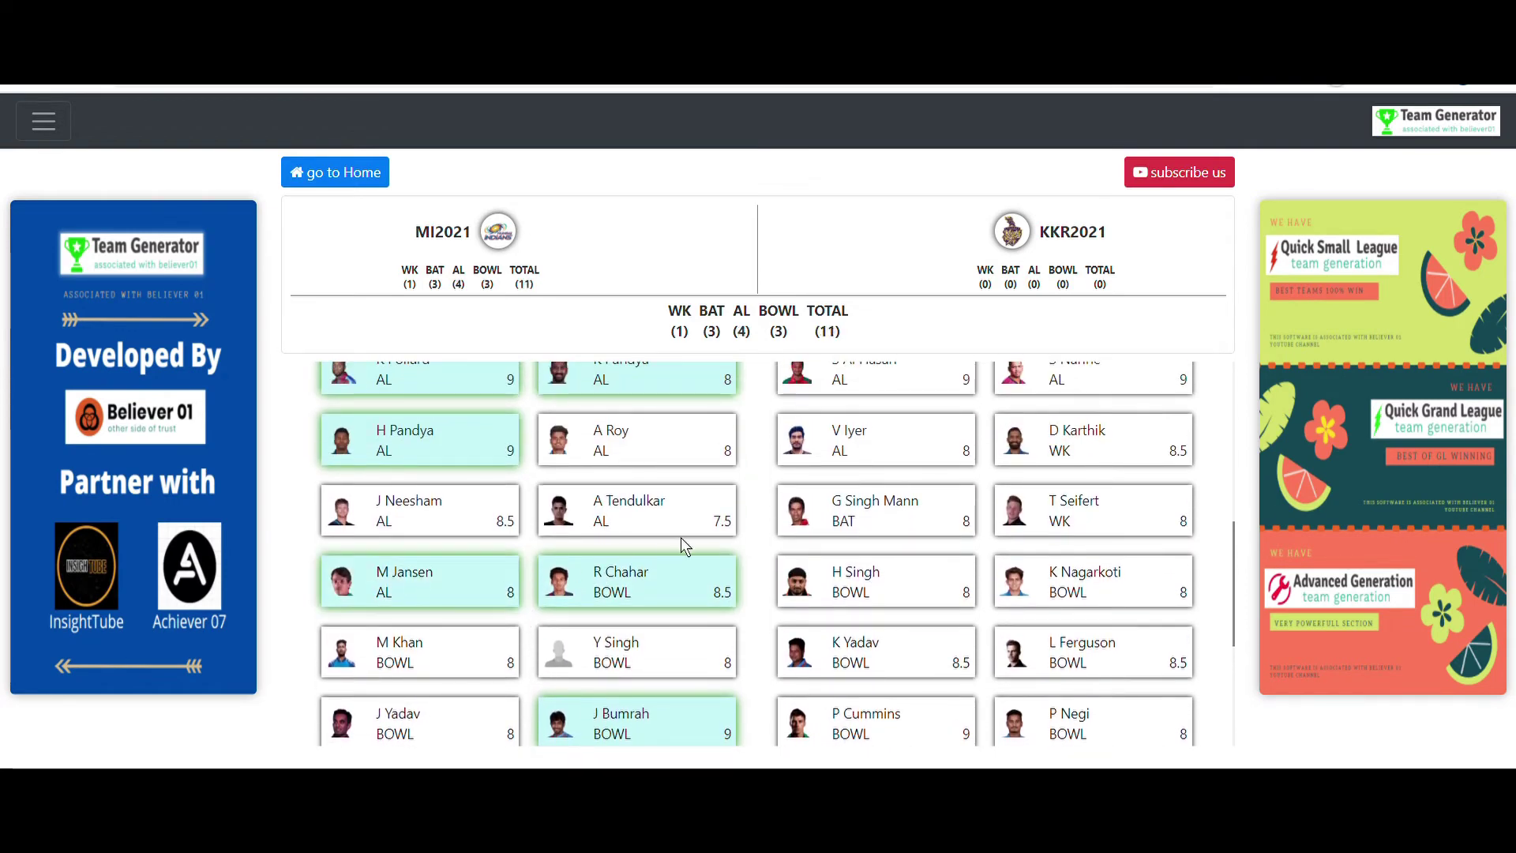
- Select the batsmen E Morgan, N Rana, R Tripathi and S Gill for Kolkata Knight Riders
scroll(680, 537, "down", 3)
scroll(805, 541, "up", 8)
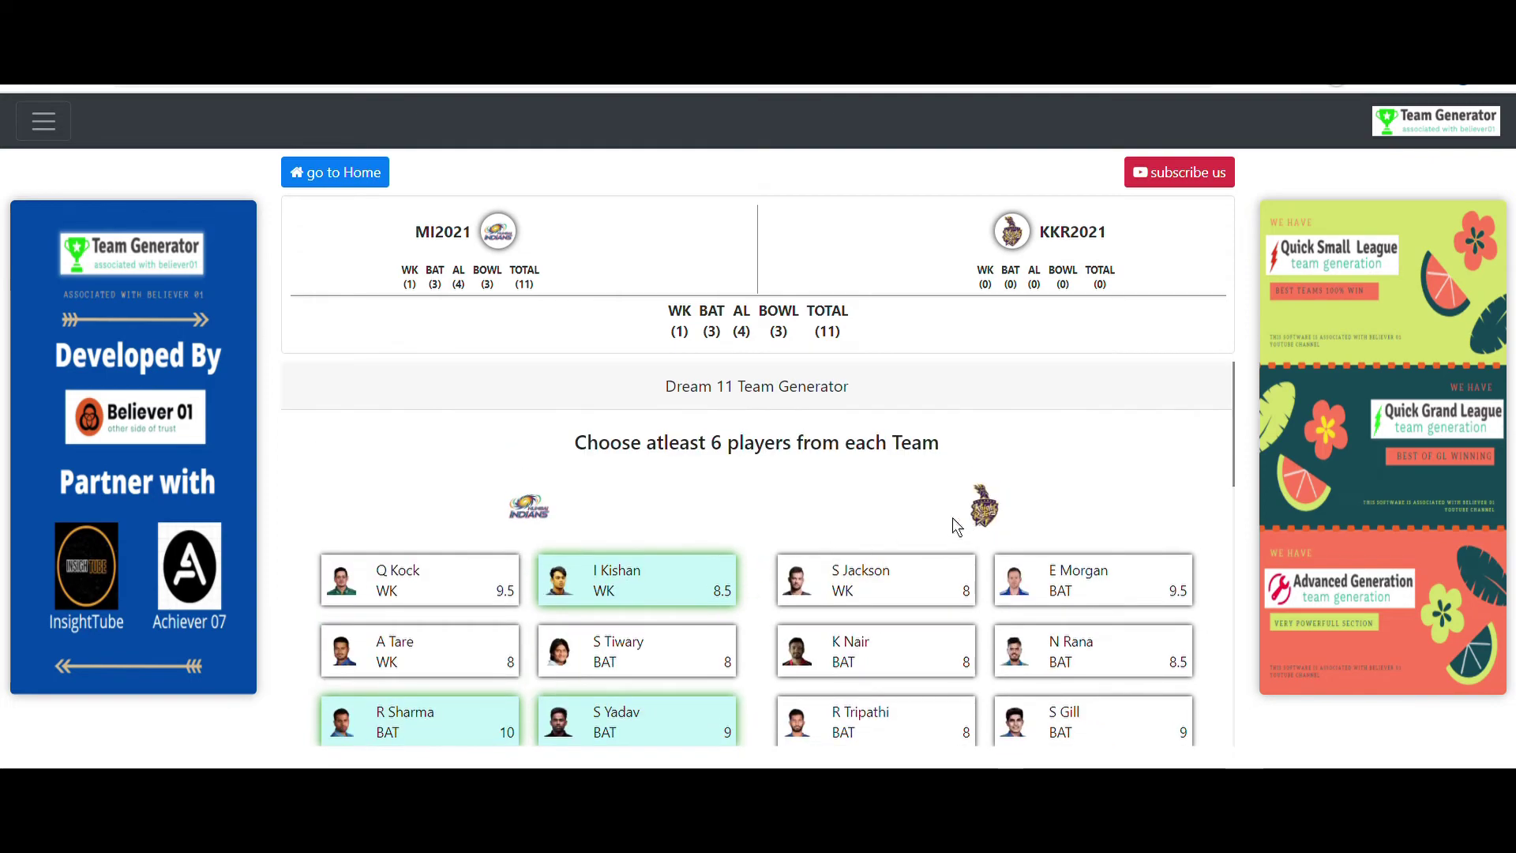
scroll(755, 576, "down", 5)
scroll(897, 537, "up", 5)
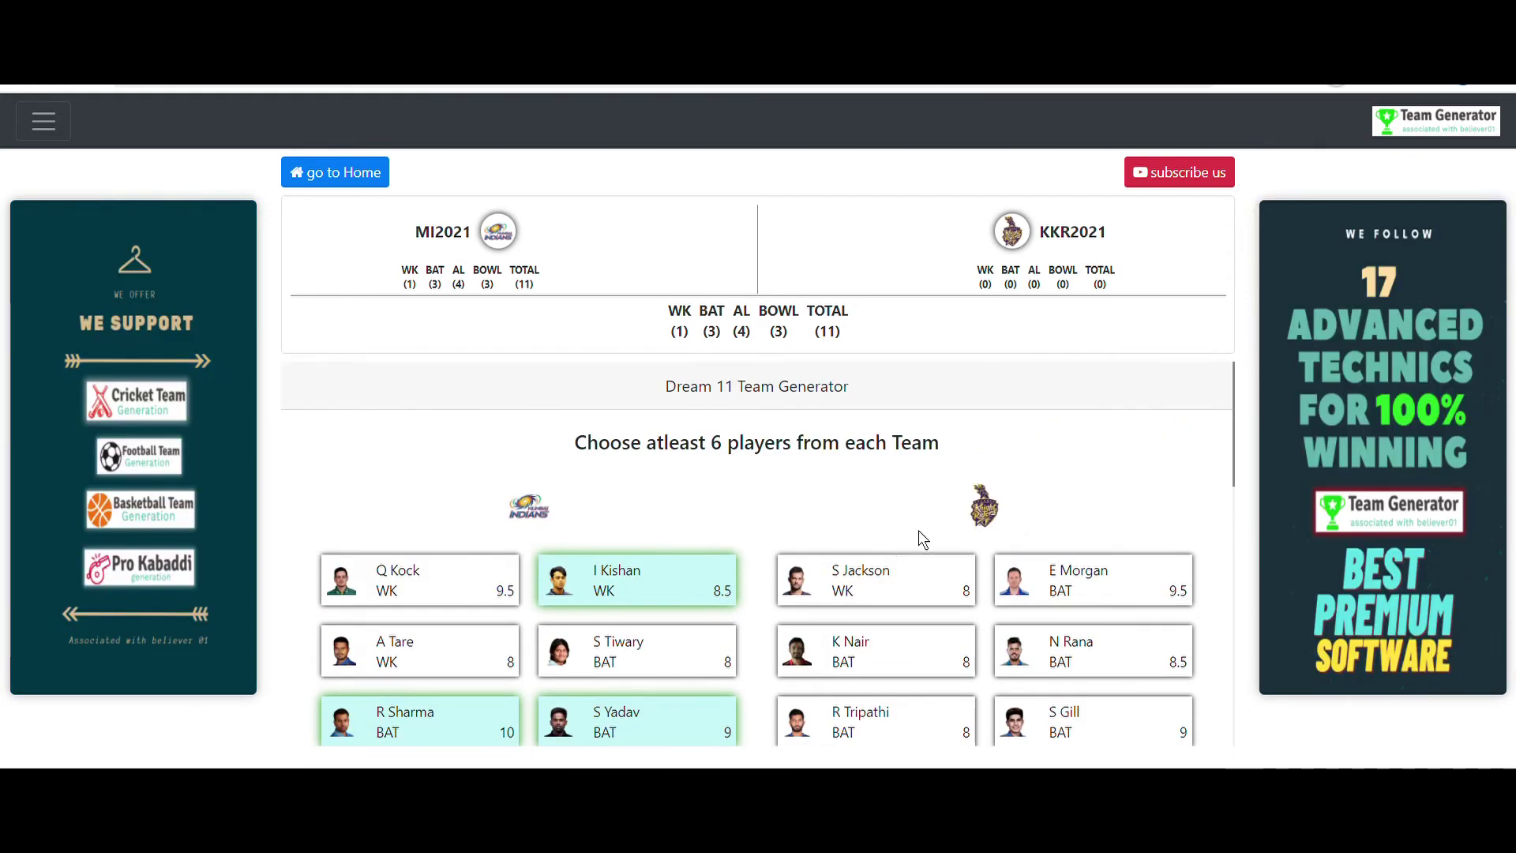
scroll(917, 545, "down", 3)
scroll(921, 521, "up", 1)
left_click(1087, 493)
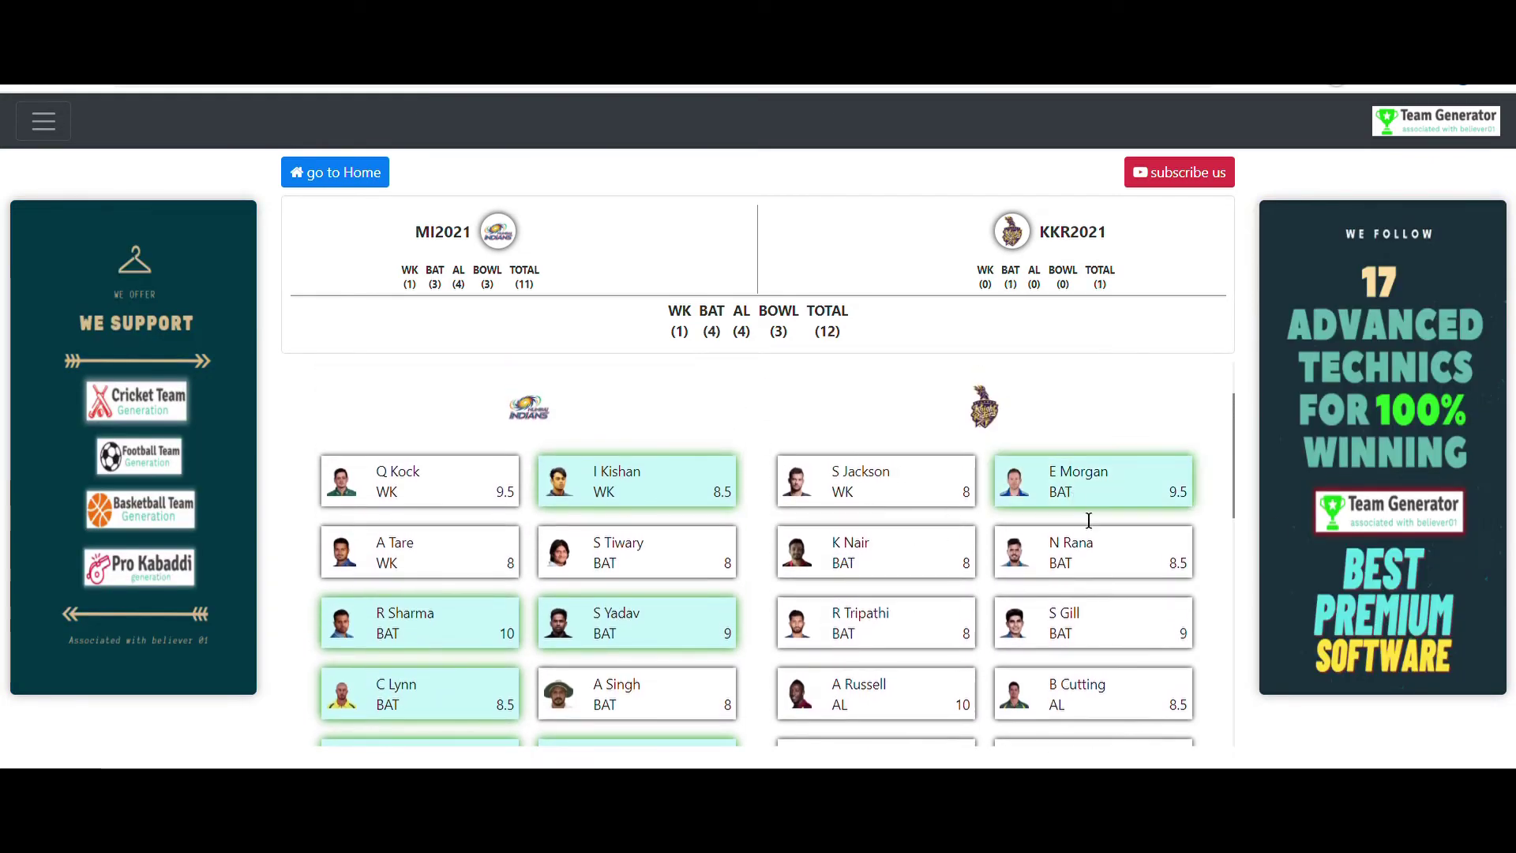
left_click(1086, 545)
scroll(979, 552, "down", 1)
left_click(922, 536)
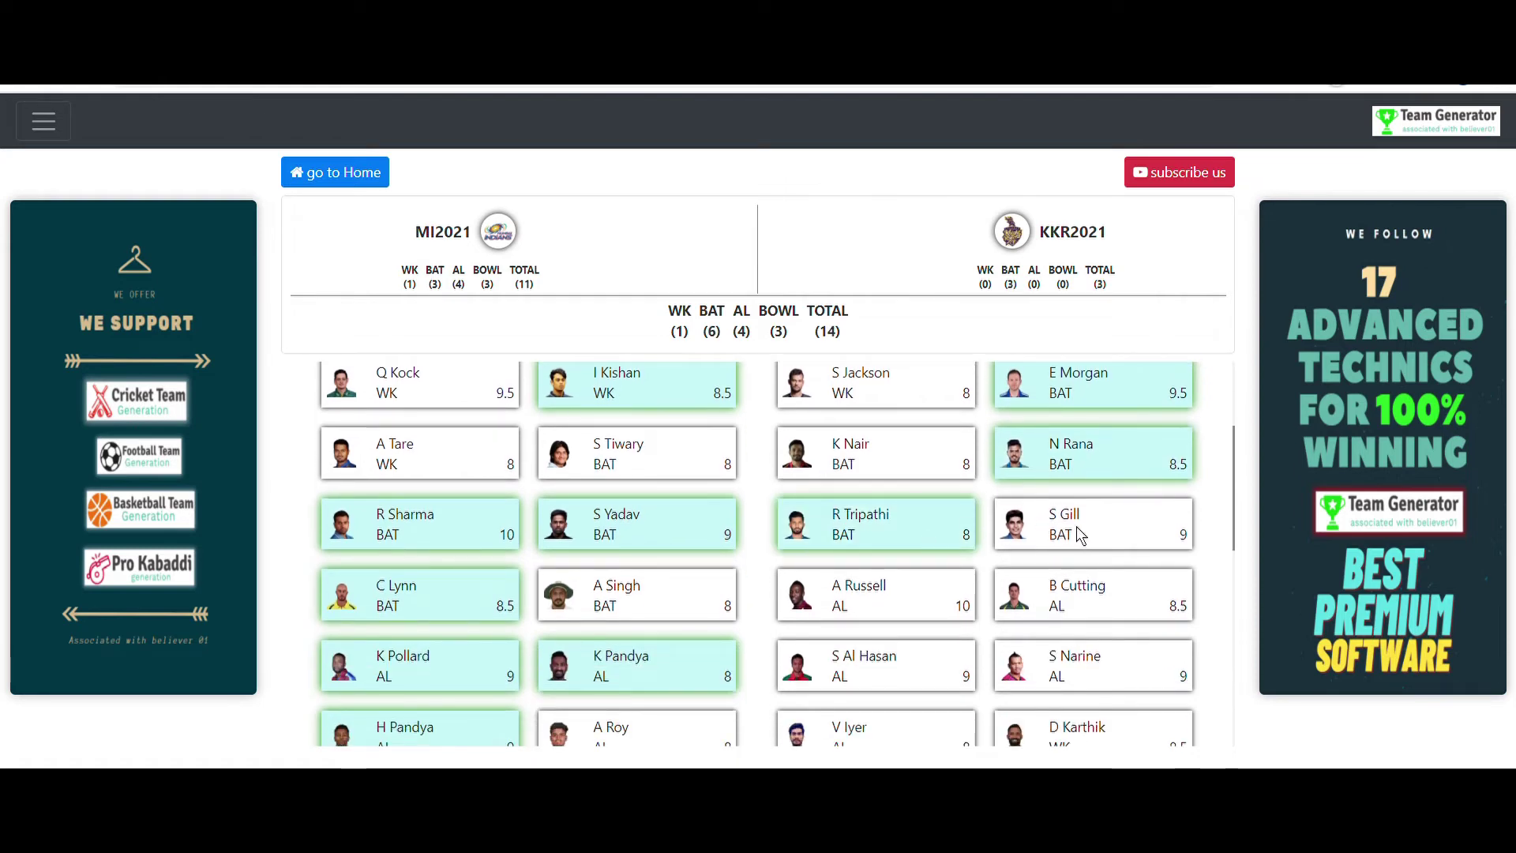
left_click(1082, 536)
- Add Kolkata all-rounders A Russell and S Al Hasan and wicketkeeper D Karthik to the selection
left_click(863, 596)
left_click(888, 664)
scroll(916, 651, "down", 1)
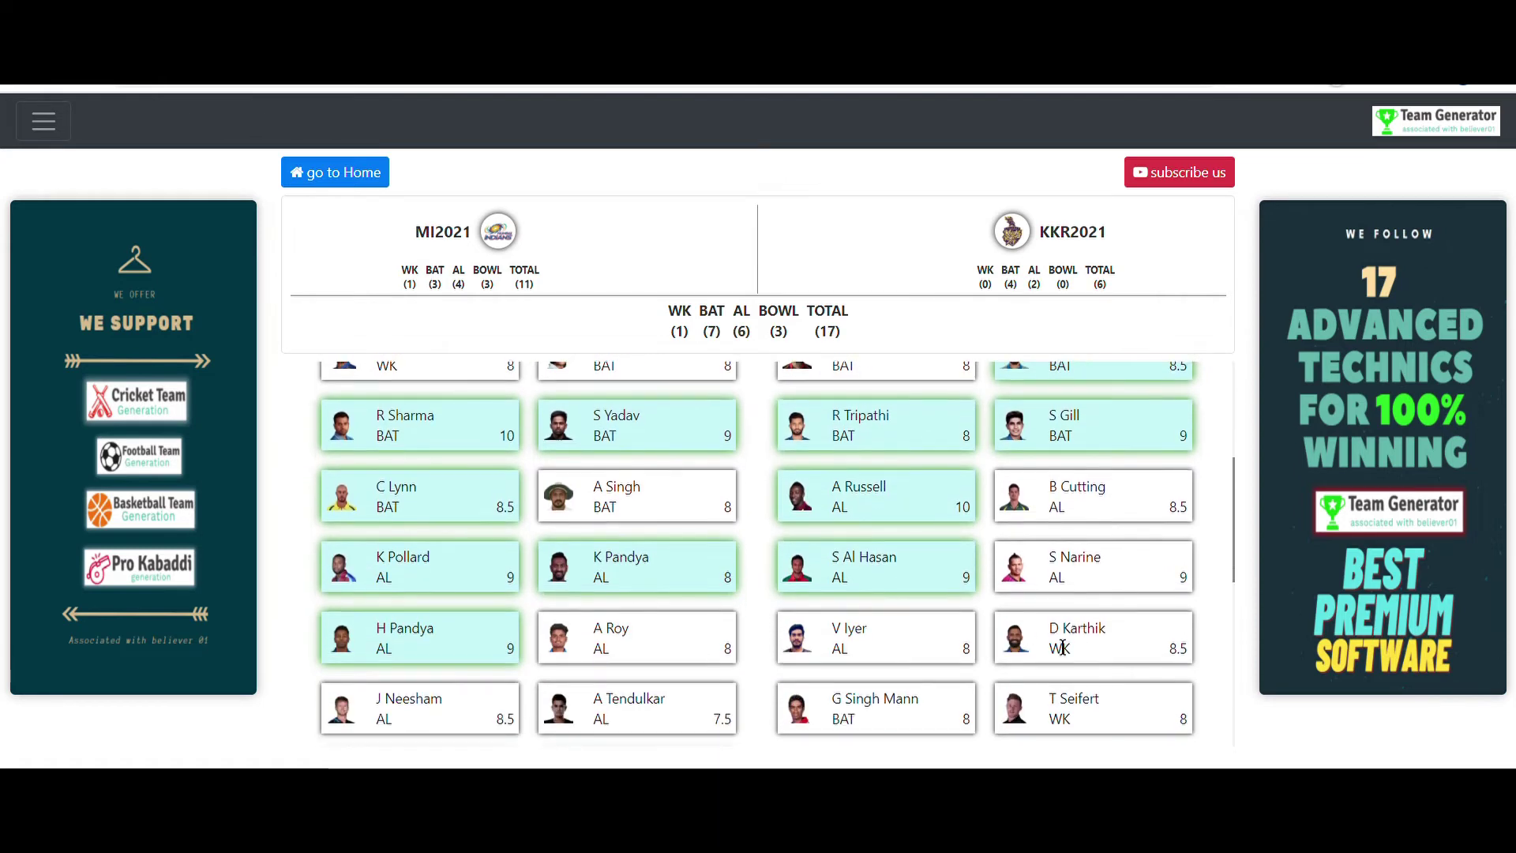
left_click(1062, 647)
- Add the Kolkata bowlers P Cummins, P Krishna and H Singh to the selection
scroll(935, 653, "down", 2)
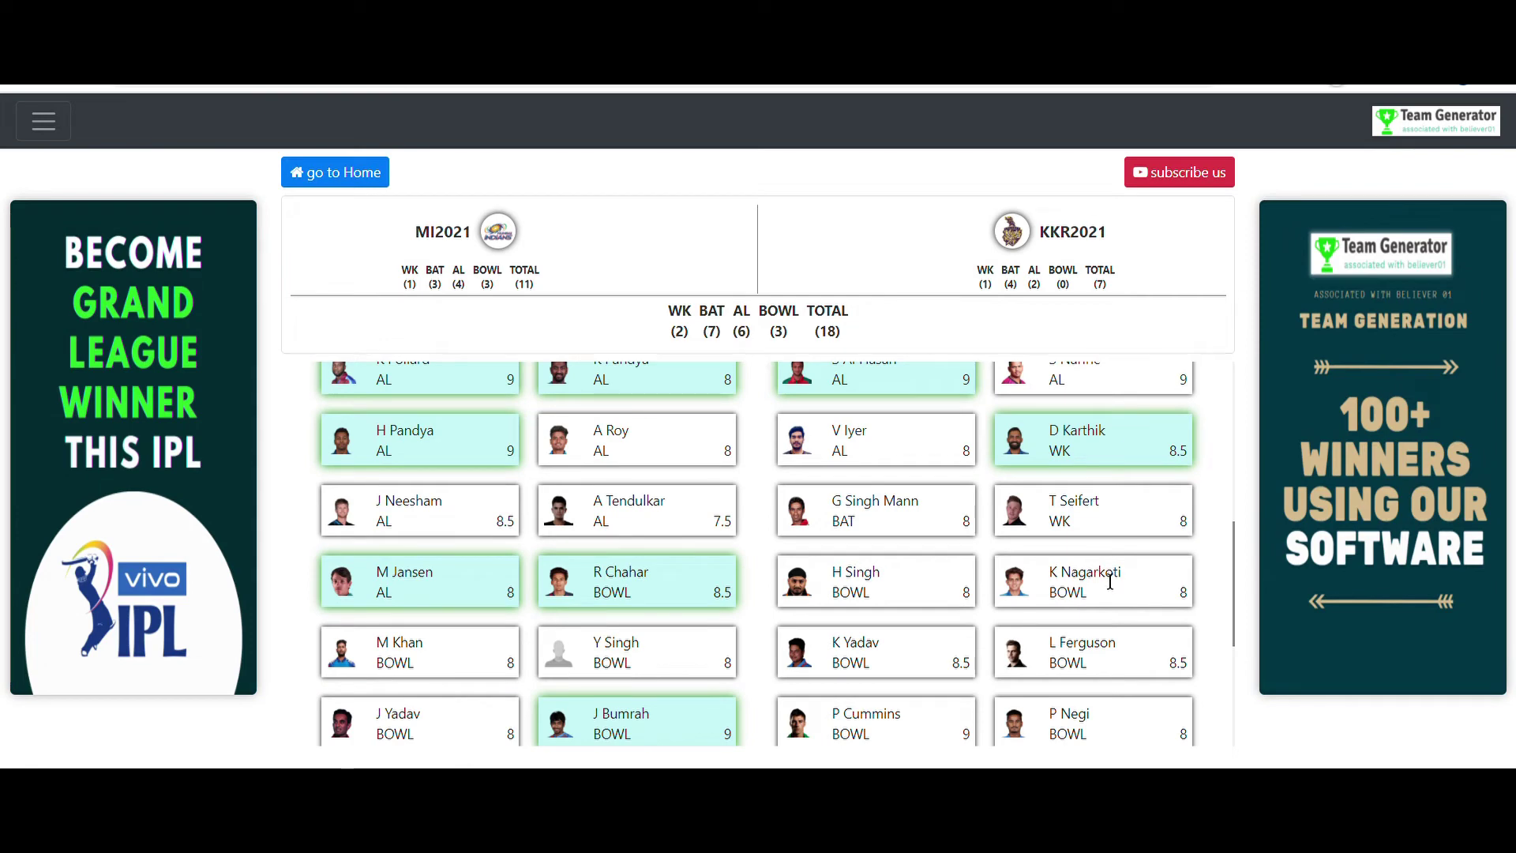
scroll(974, 595, "down", 1)
left_click(951, 627)
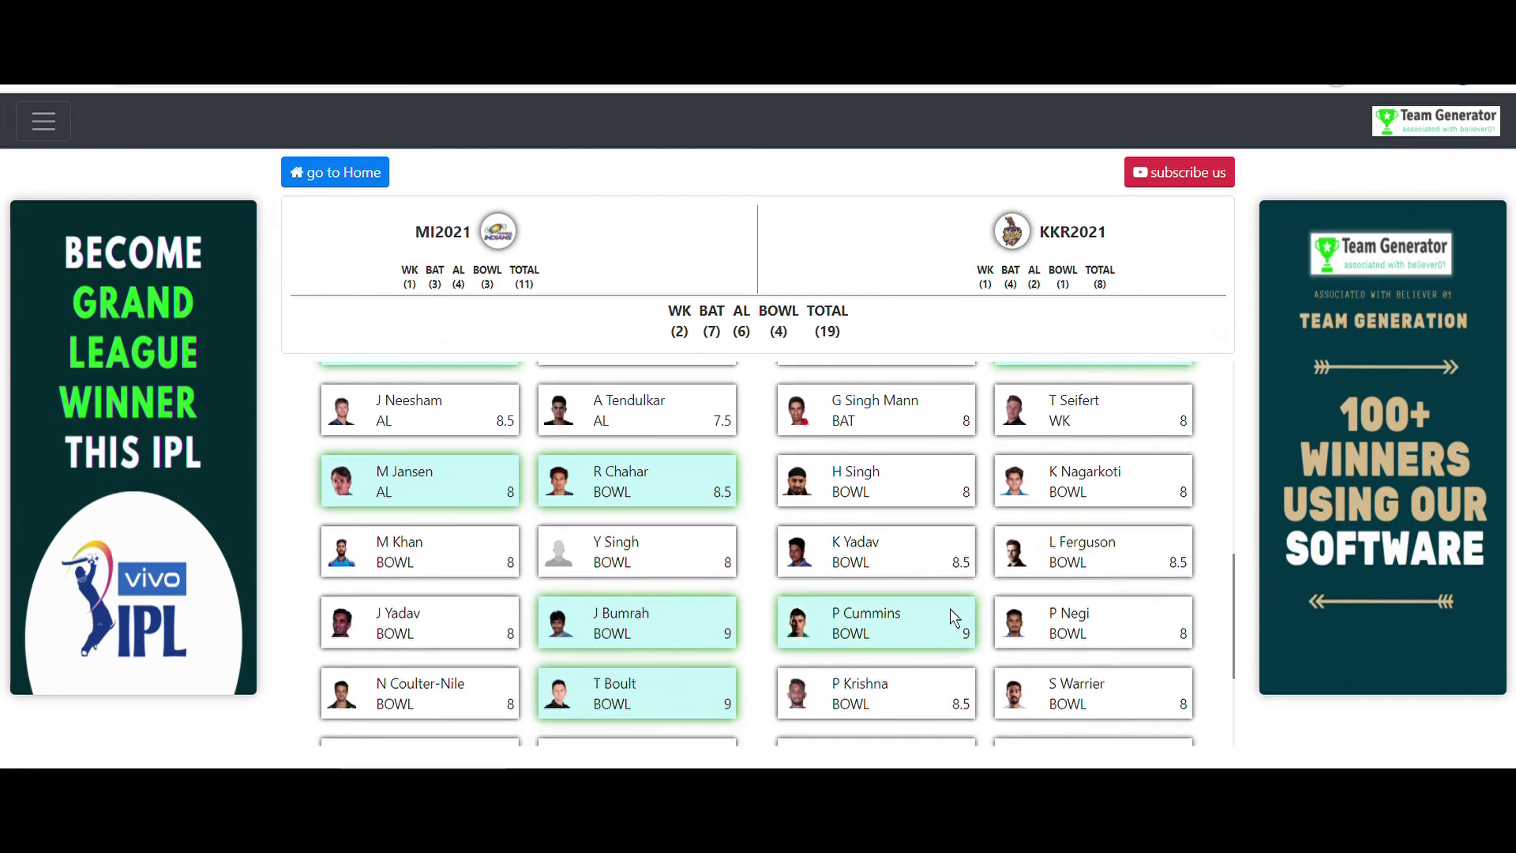
scroll(950, 608, "down", 2)
left_click(900, 509)
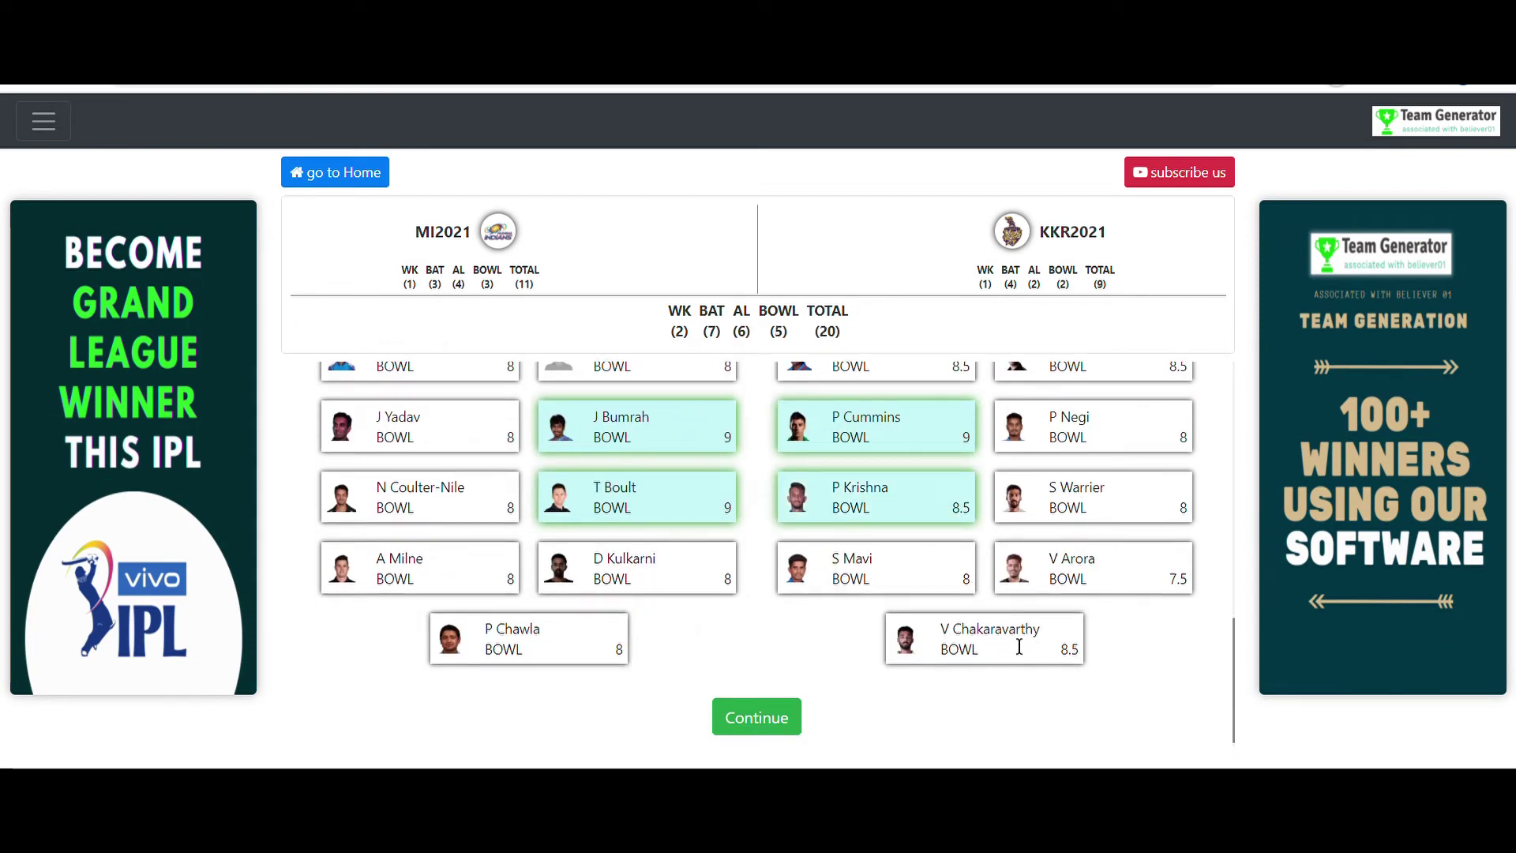
scroll(915, 600, "up", 3)
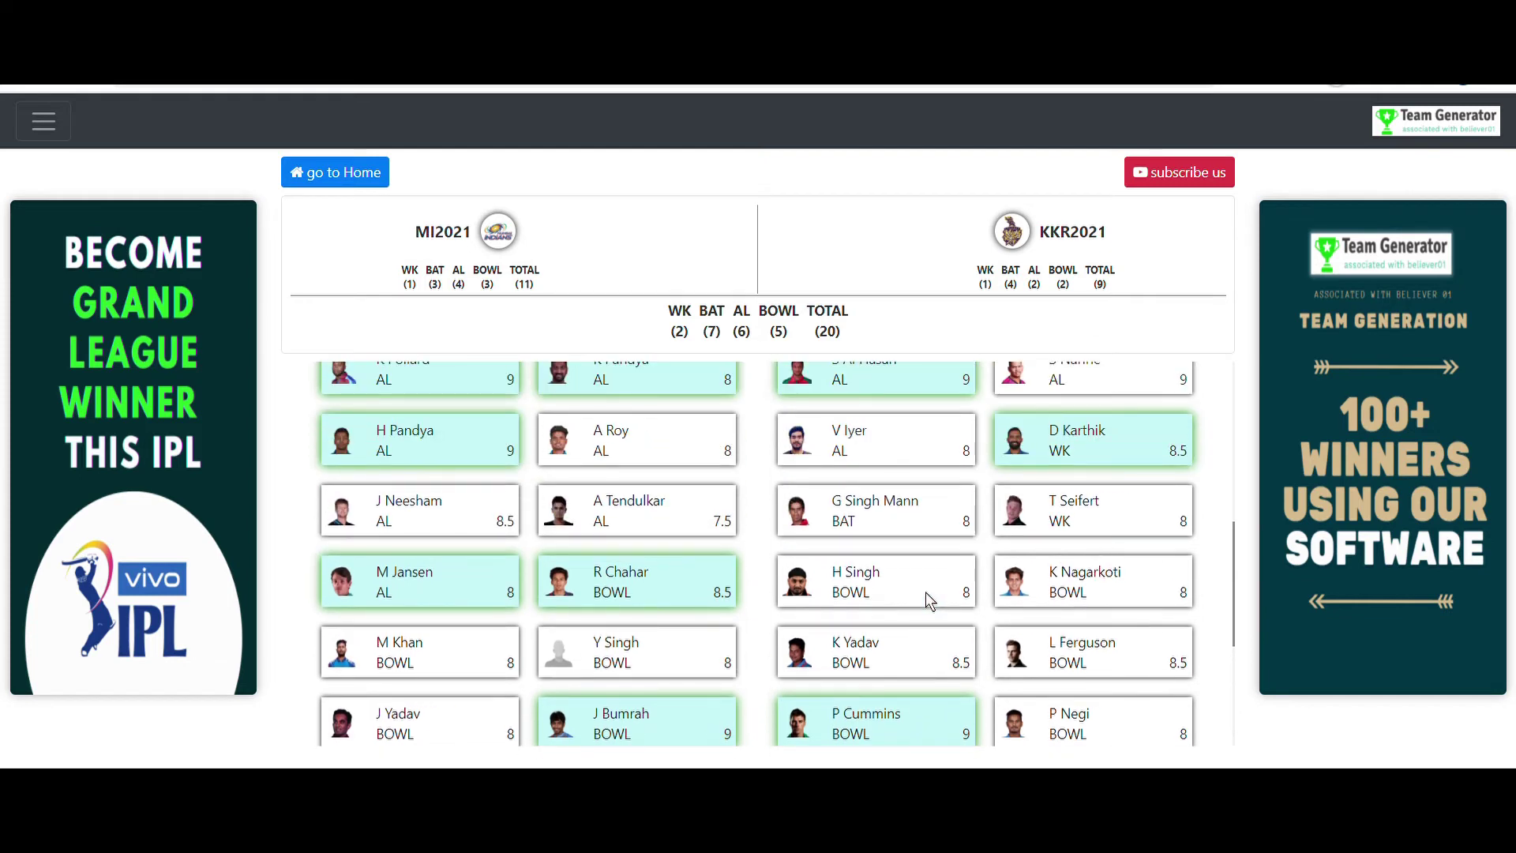
left_click(908, 591)
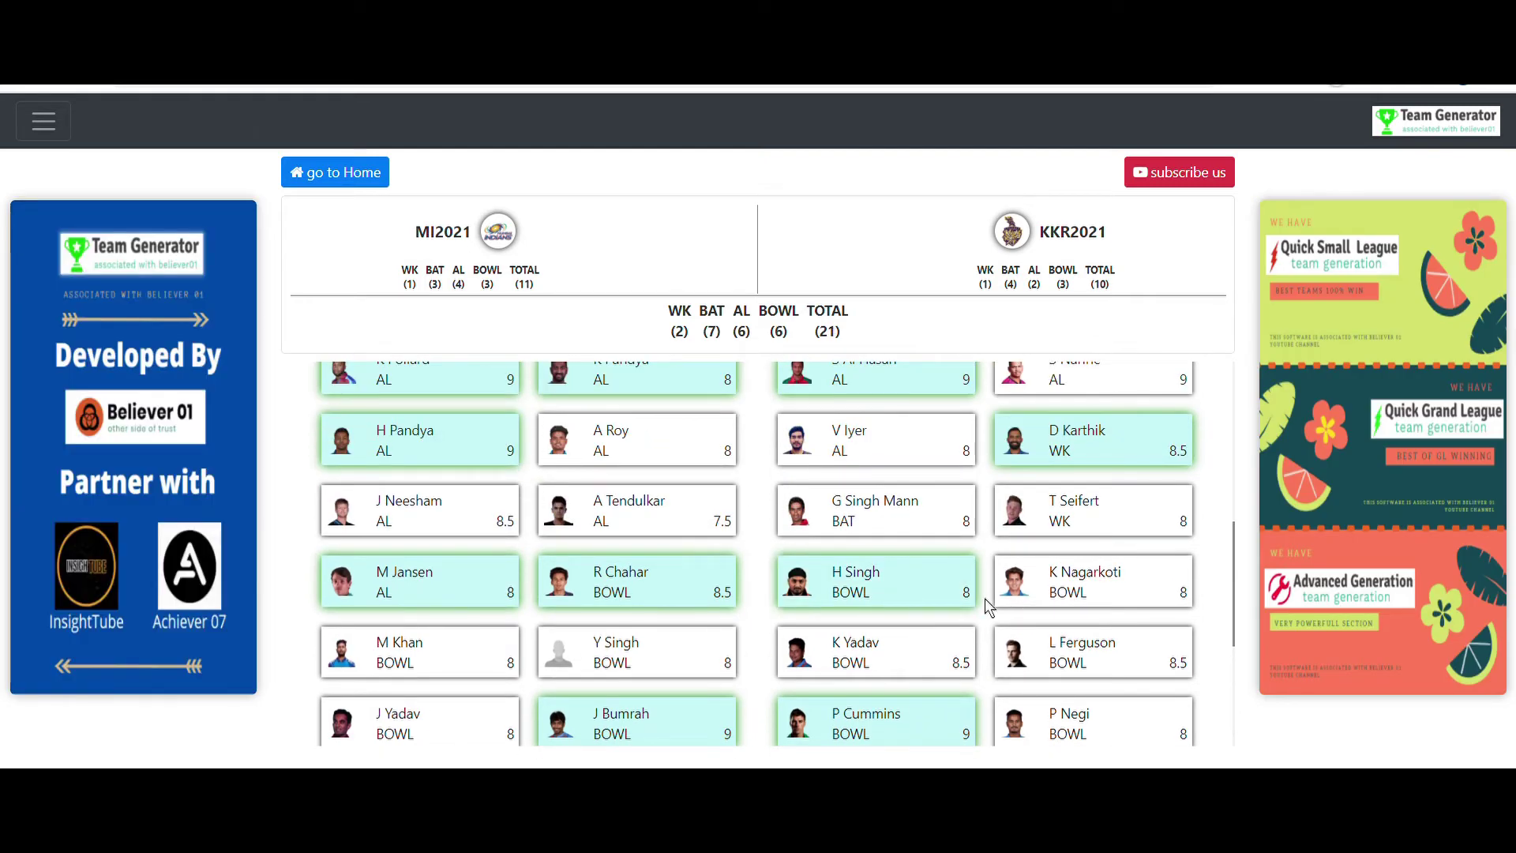
scroll(987, 600, "down", 1)
scroll(1003, 599, "down", 2)
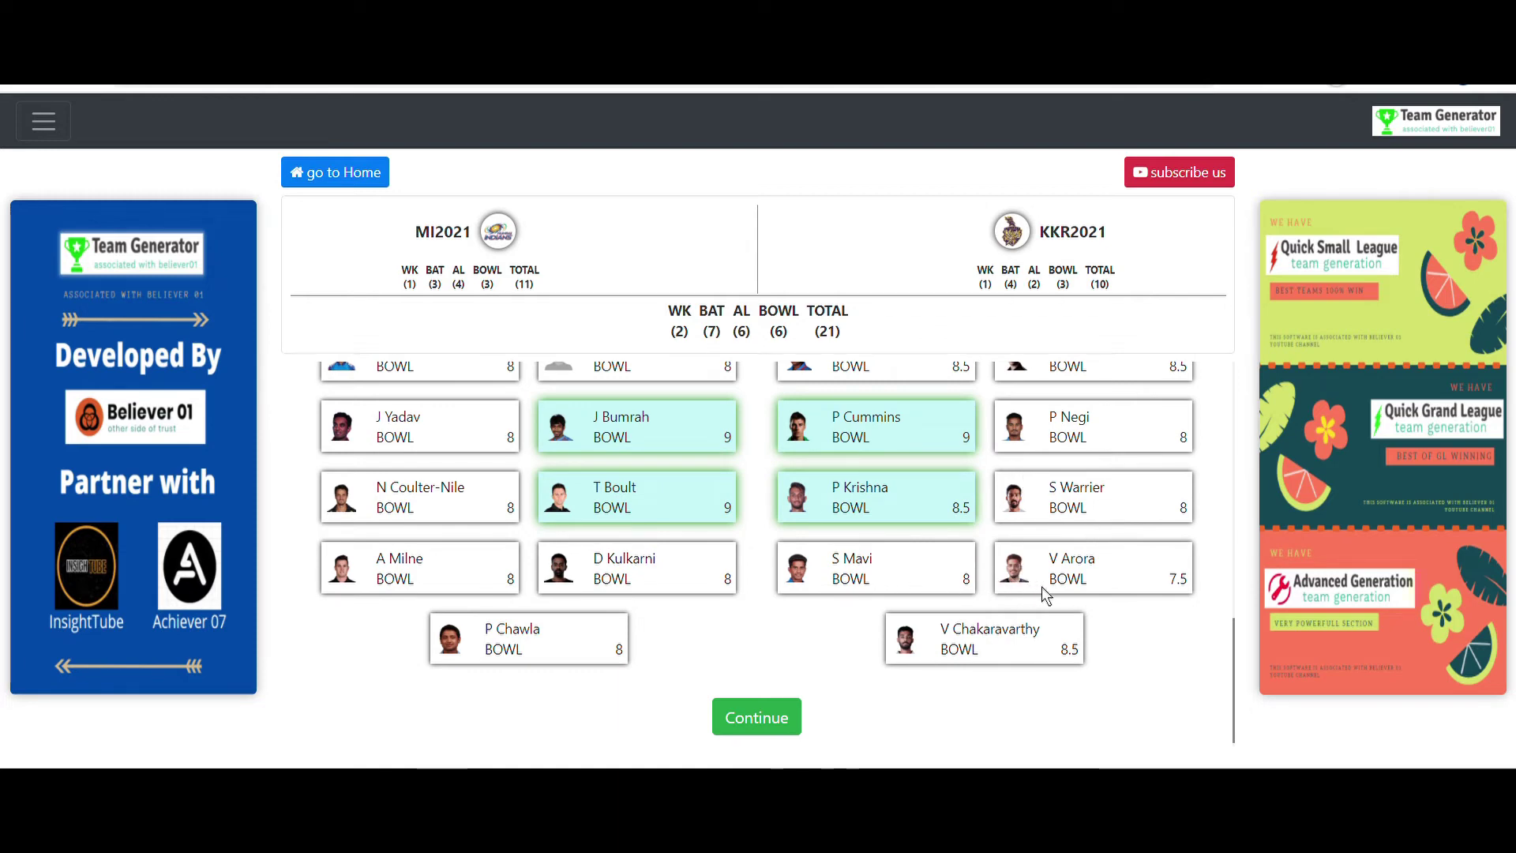
- Complete the Kolkata eleven with bowler V Chakaravarthy and proceed to the fixed-player selection
left_click(1003, 655)
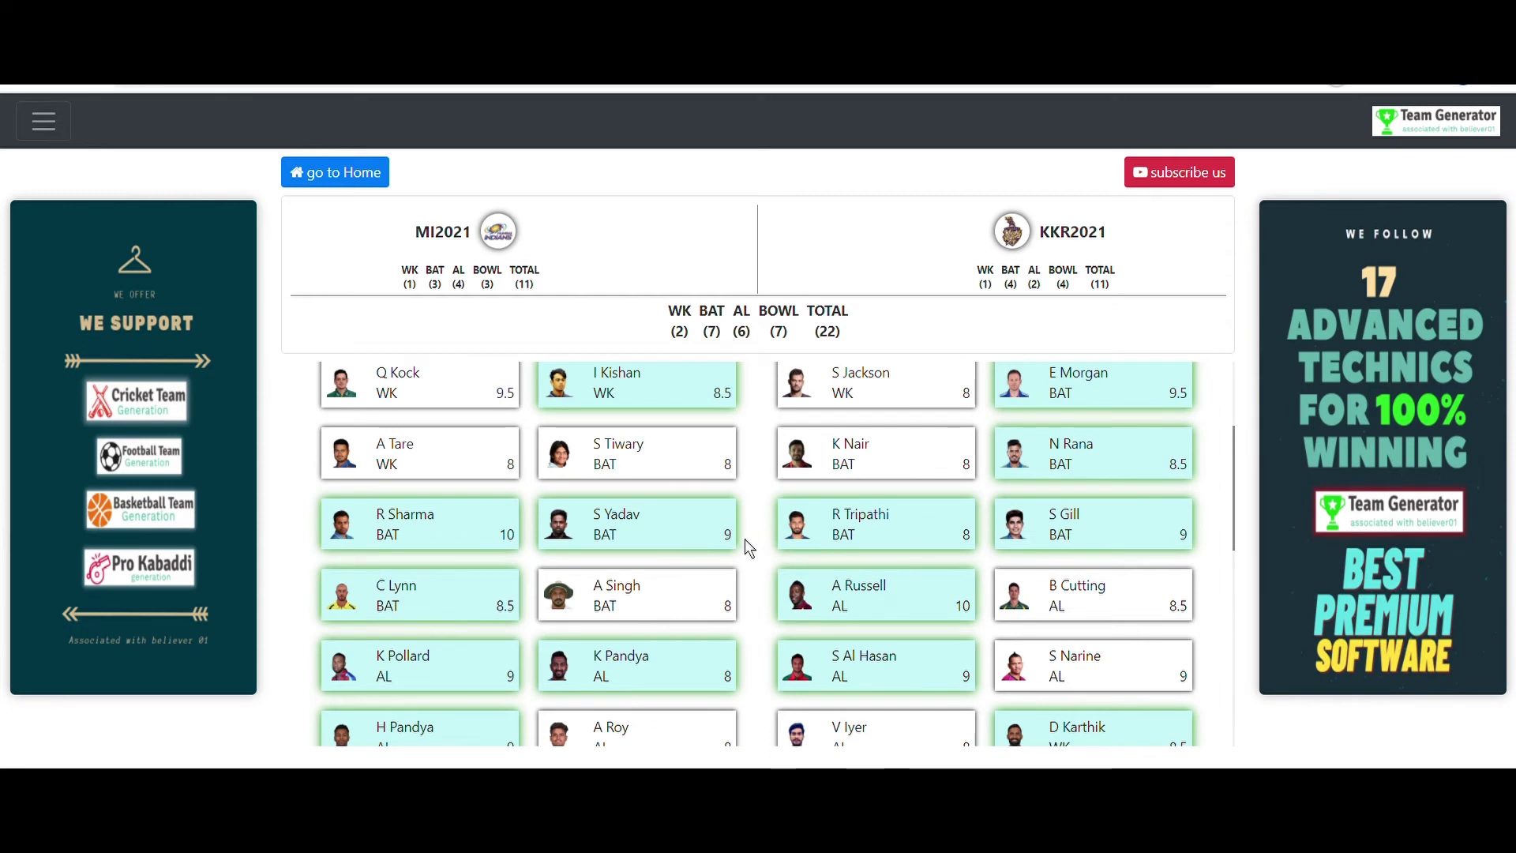
scroll(745, 539, "down", 5)
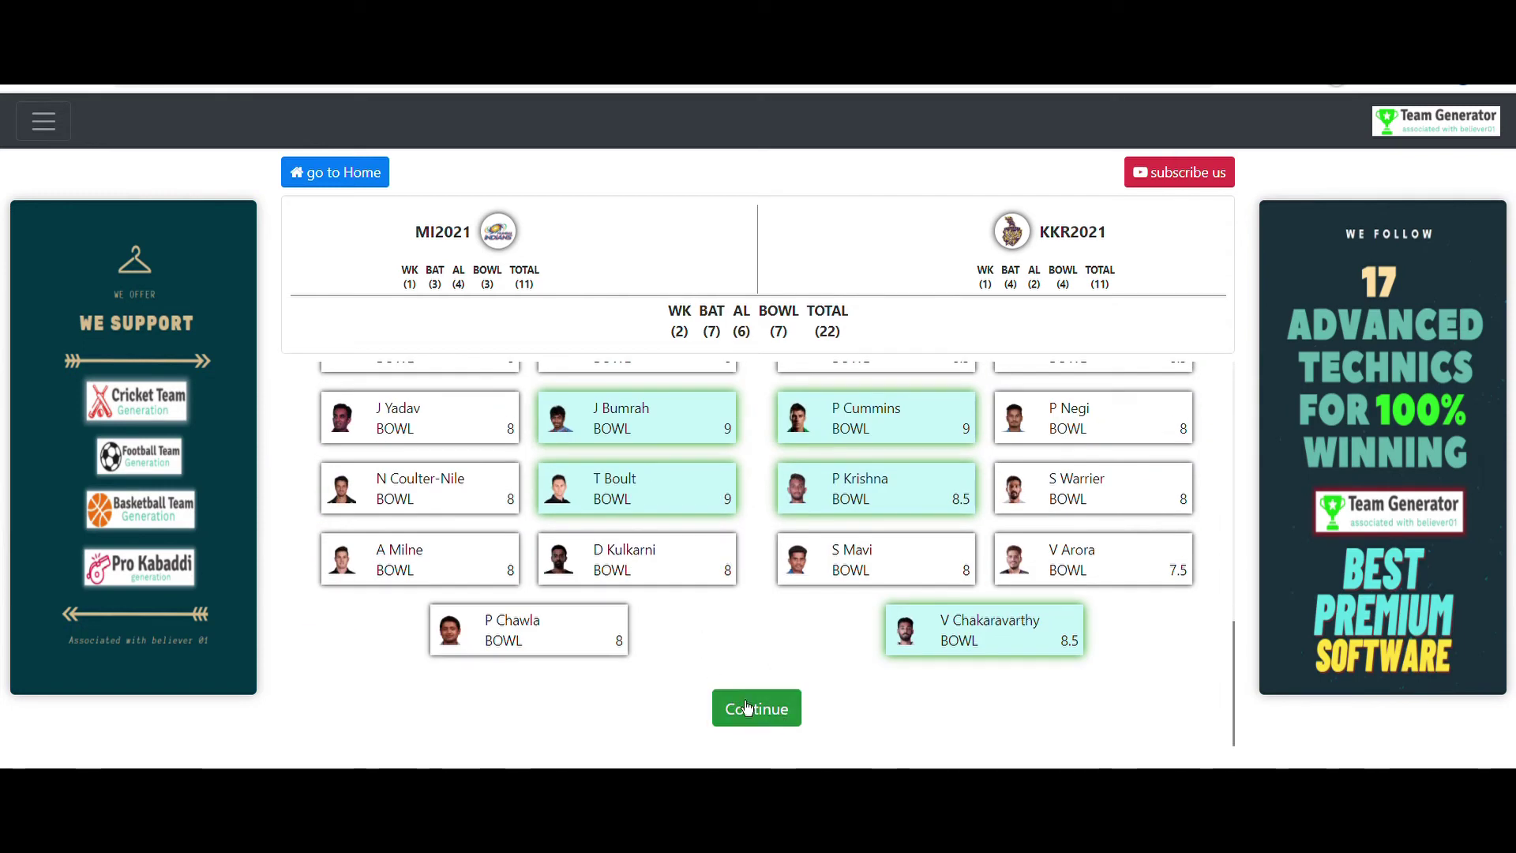
left_click(738, 734)
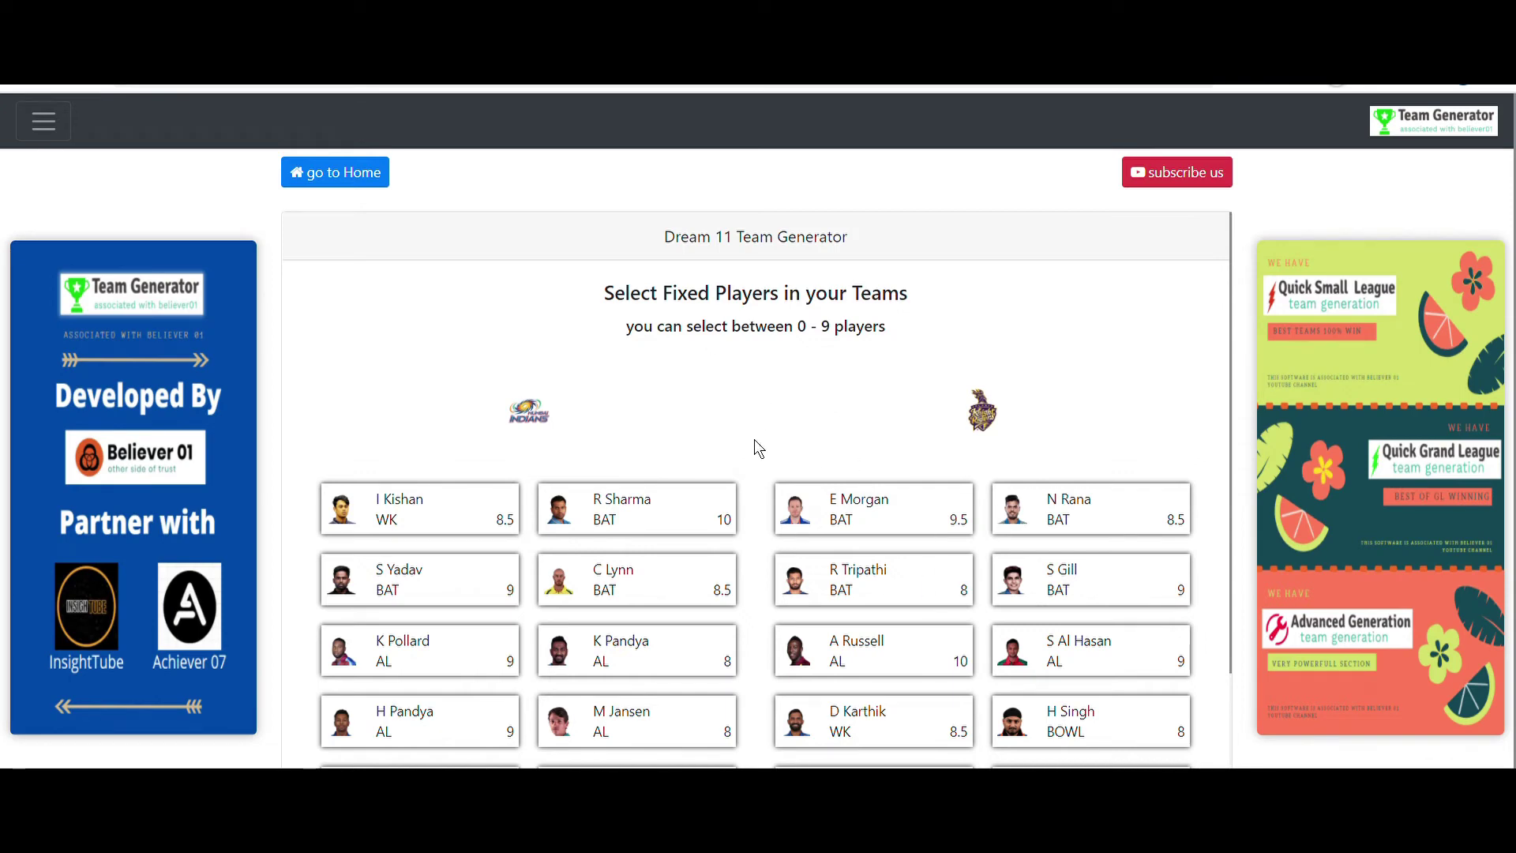
- Set P Cummins as the only fixed player for all teams and proceed to the captain choices
scroll(758, 449, "down", 3)
scroll(777, 603, "up", 1)
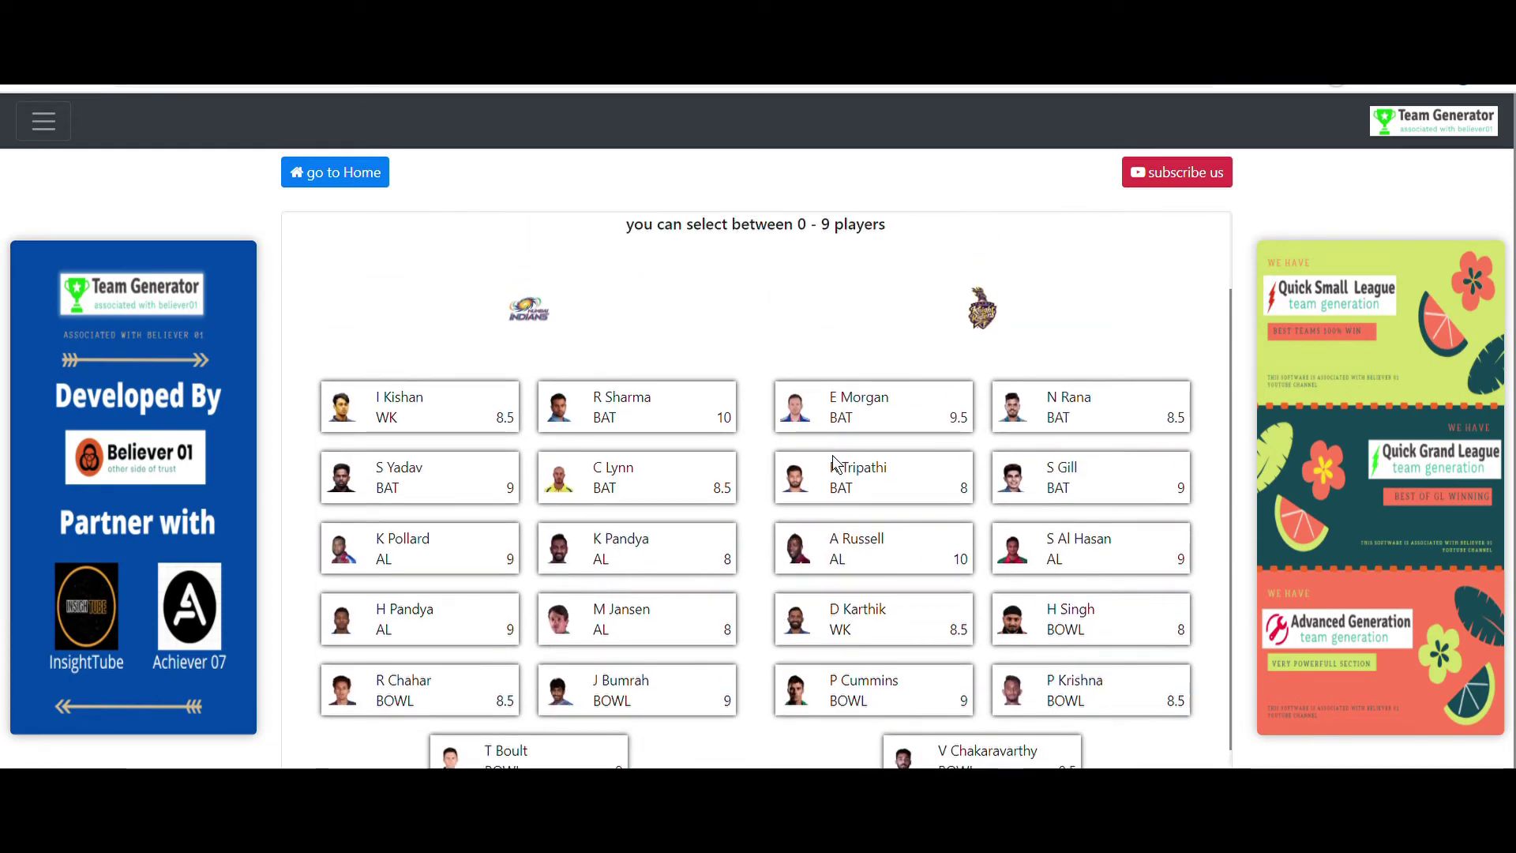
scroll(762, 442, "down", 1)
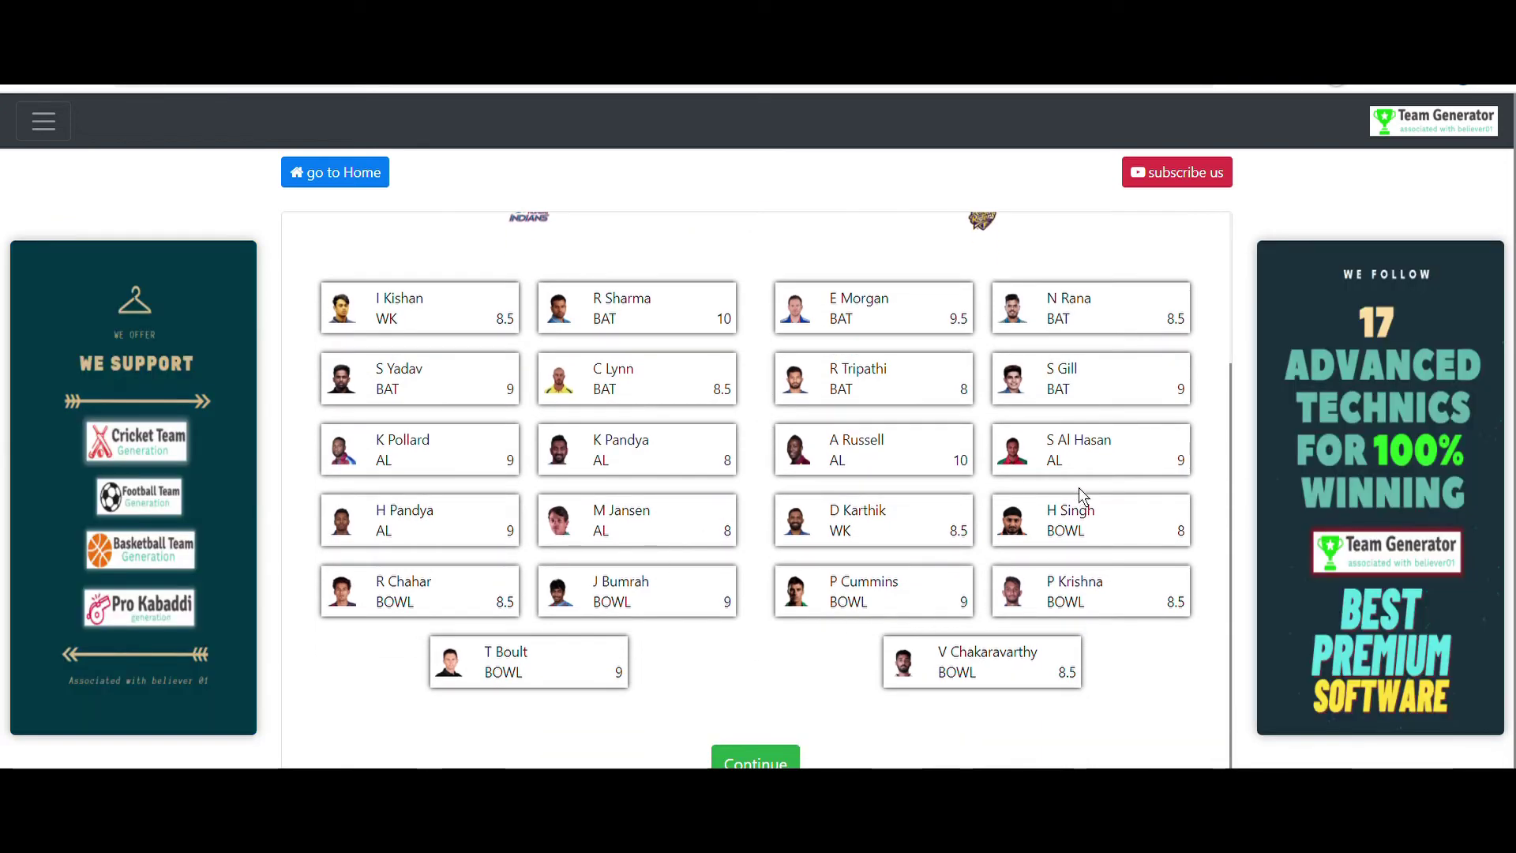
left_click(908, 597)
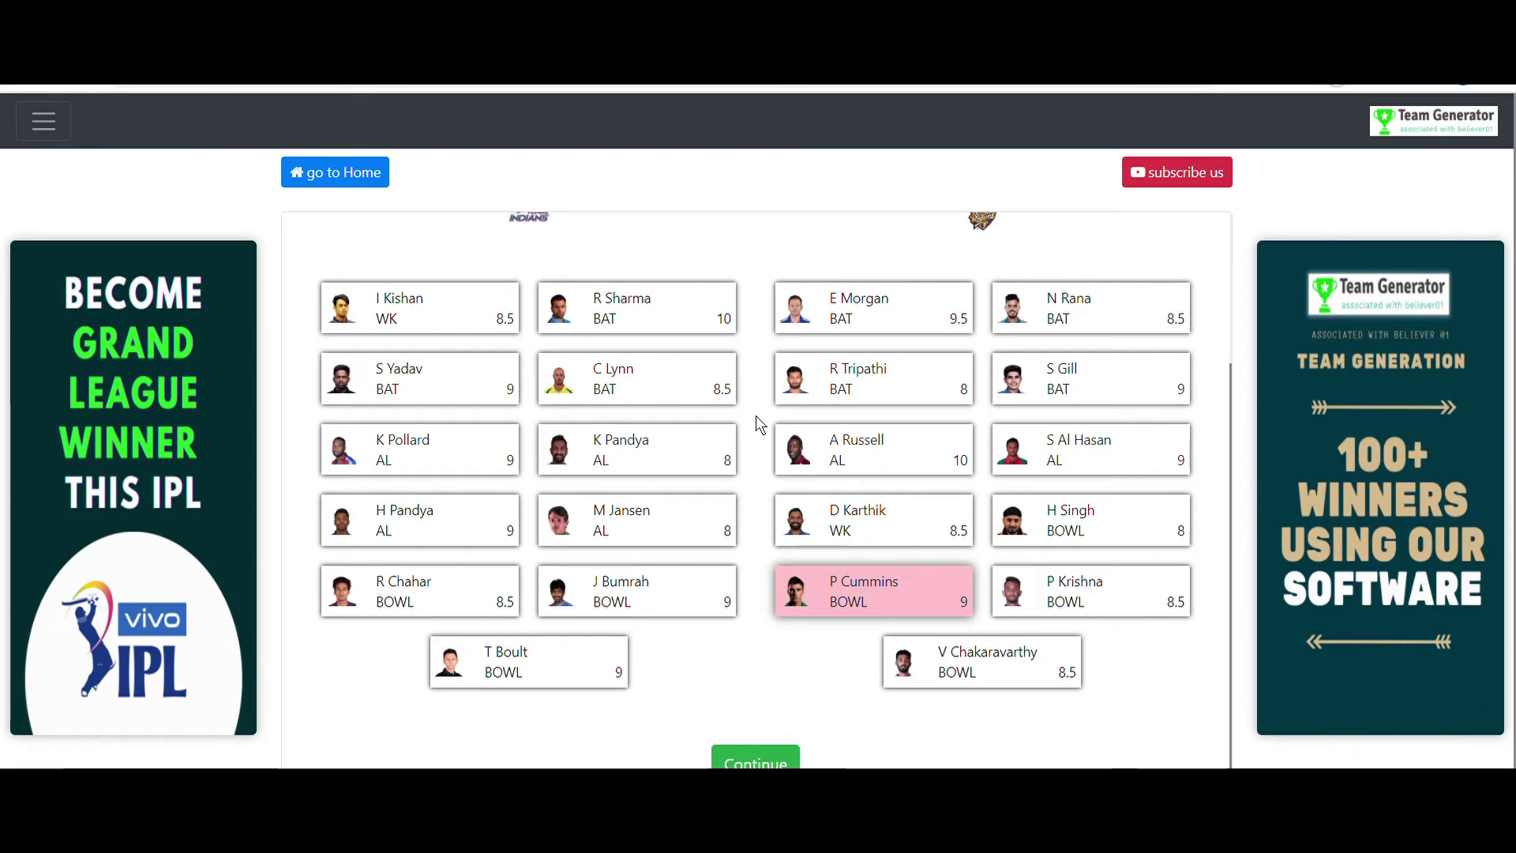
scroll(757, 418, "down", 1)
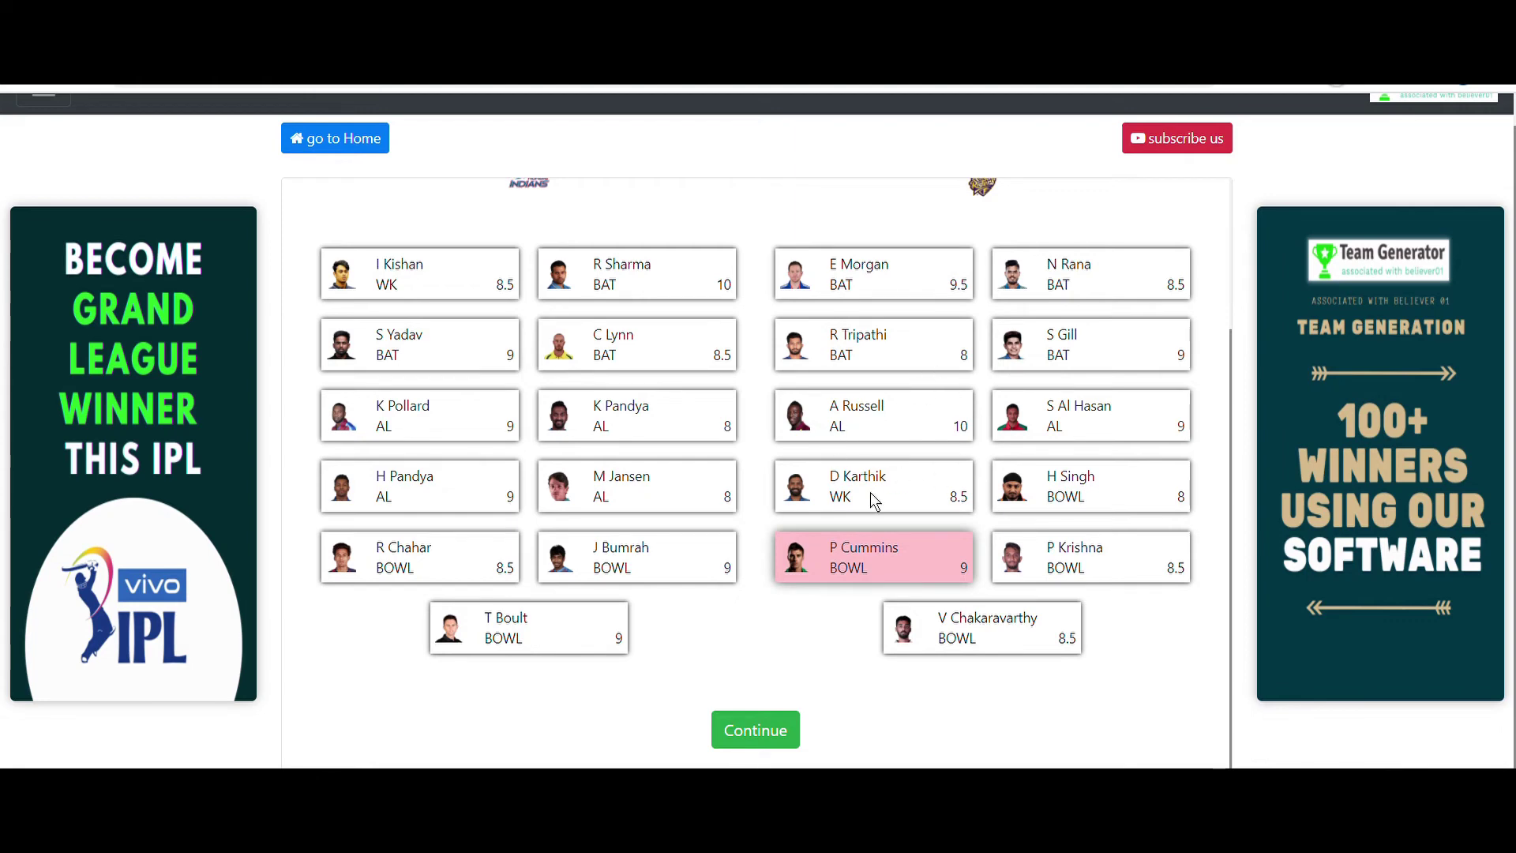
scroll(843, 328, "up", 1)
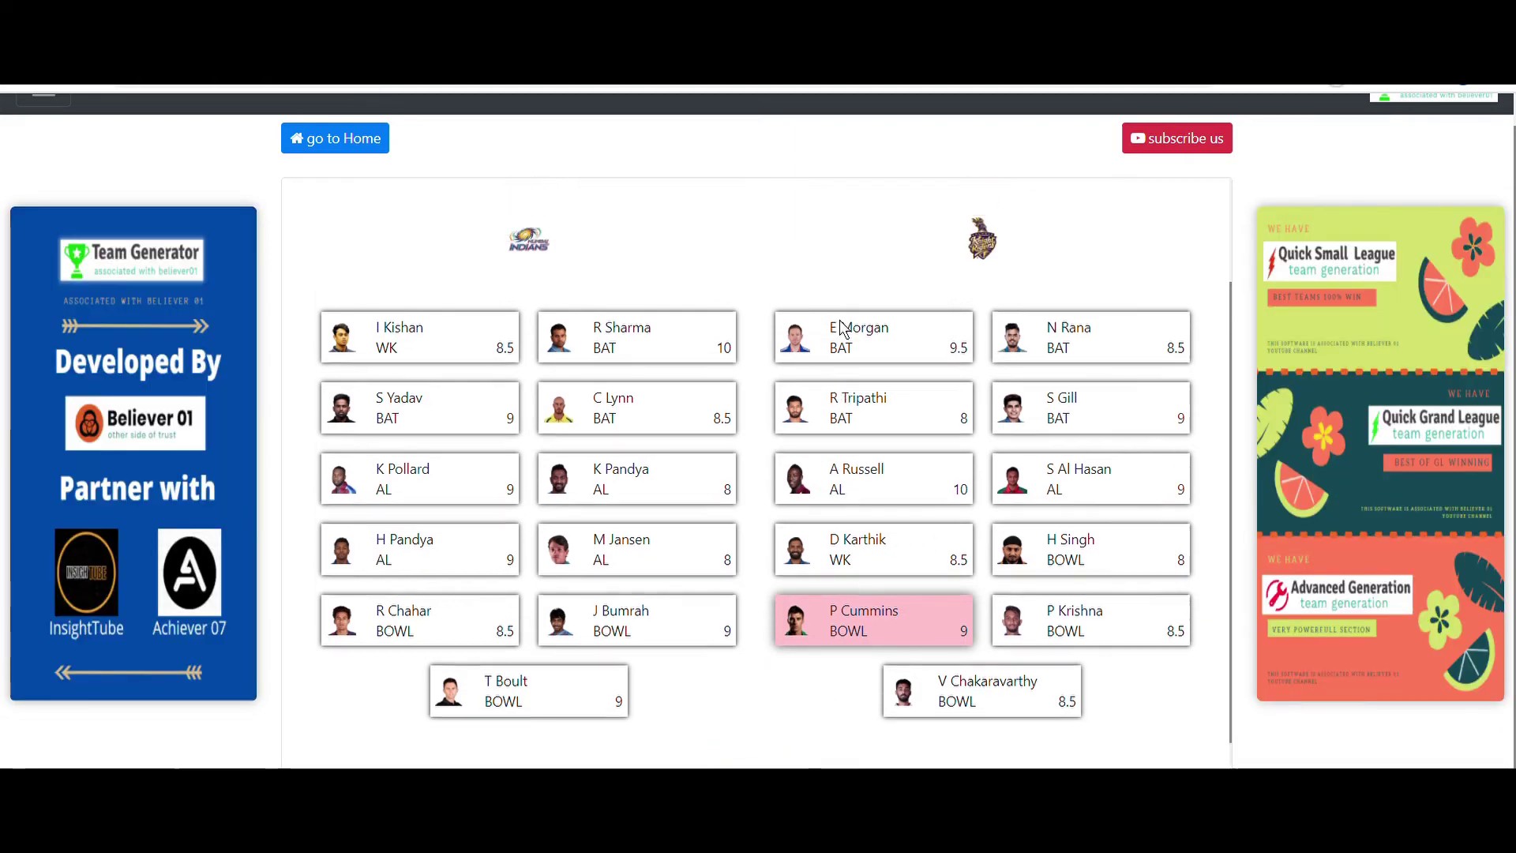
scroll(843, 328, "up", 2)
scroll(817, 363, "down", 3)
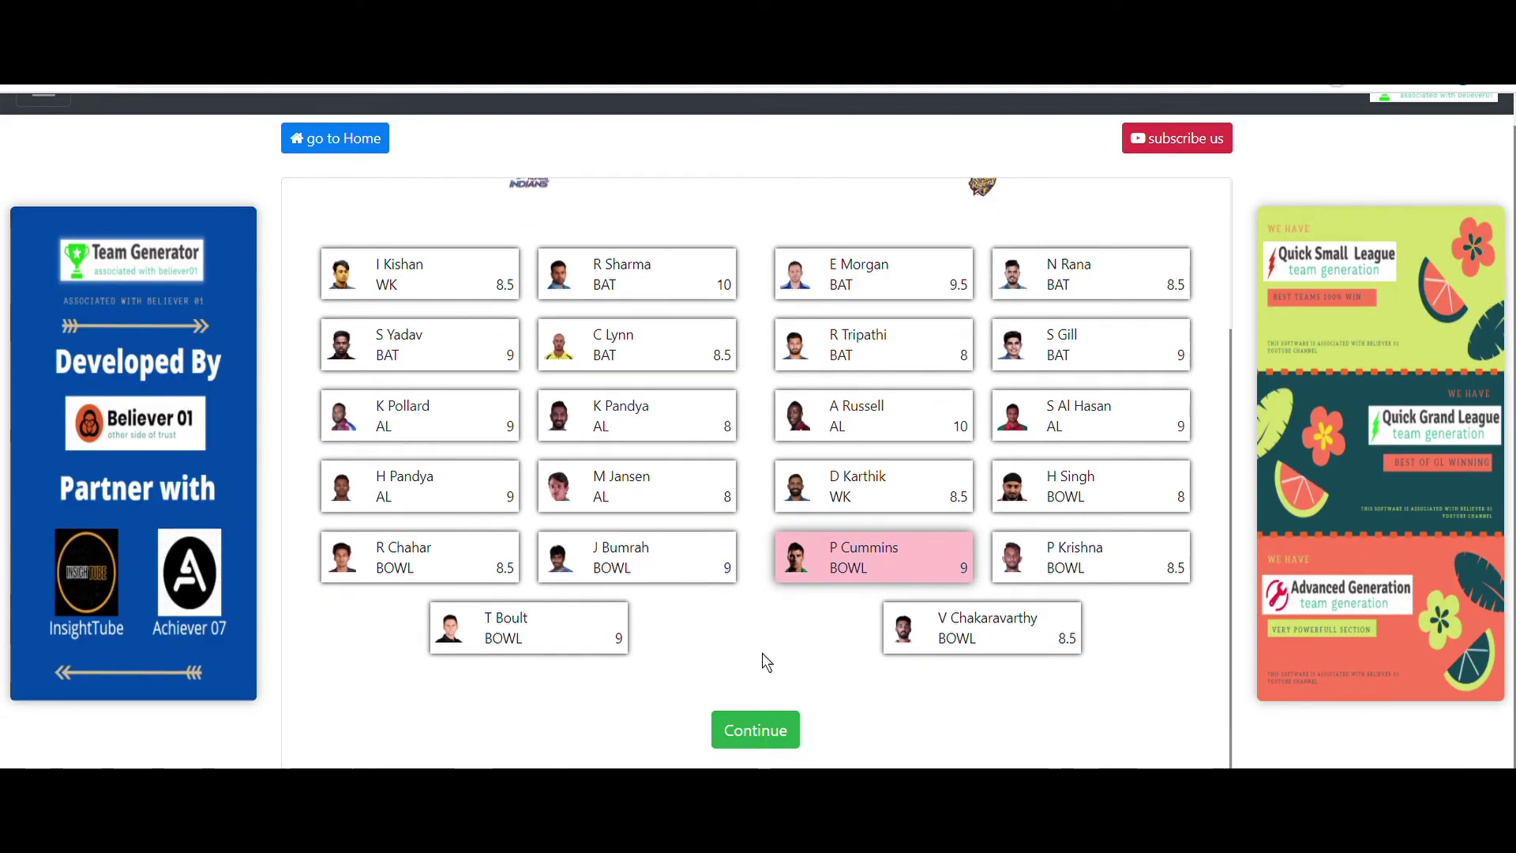
left_click(762, 736)
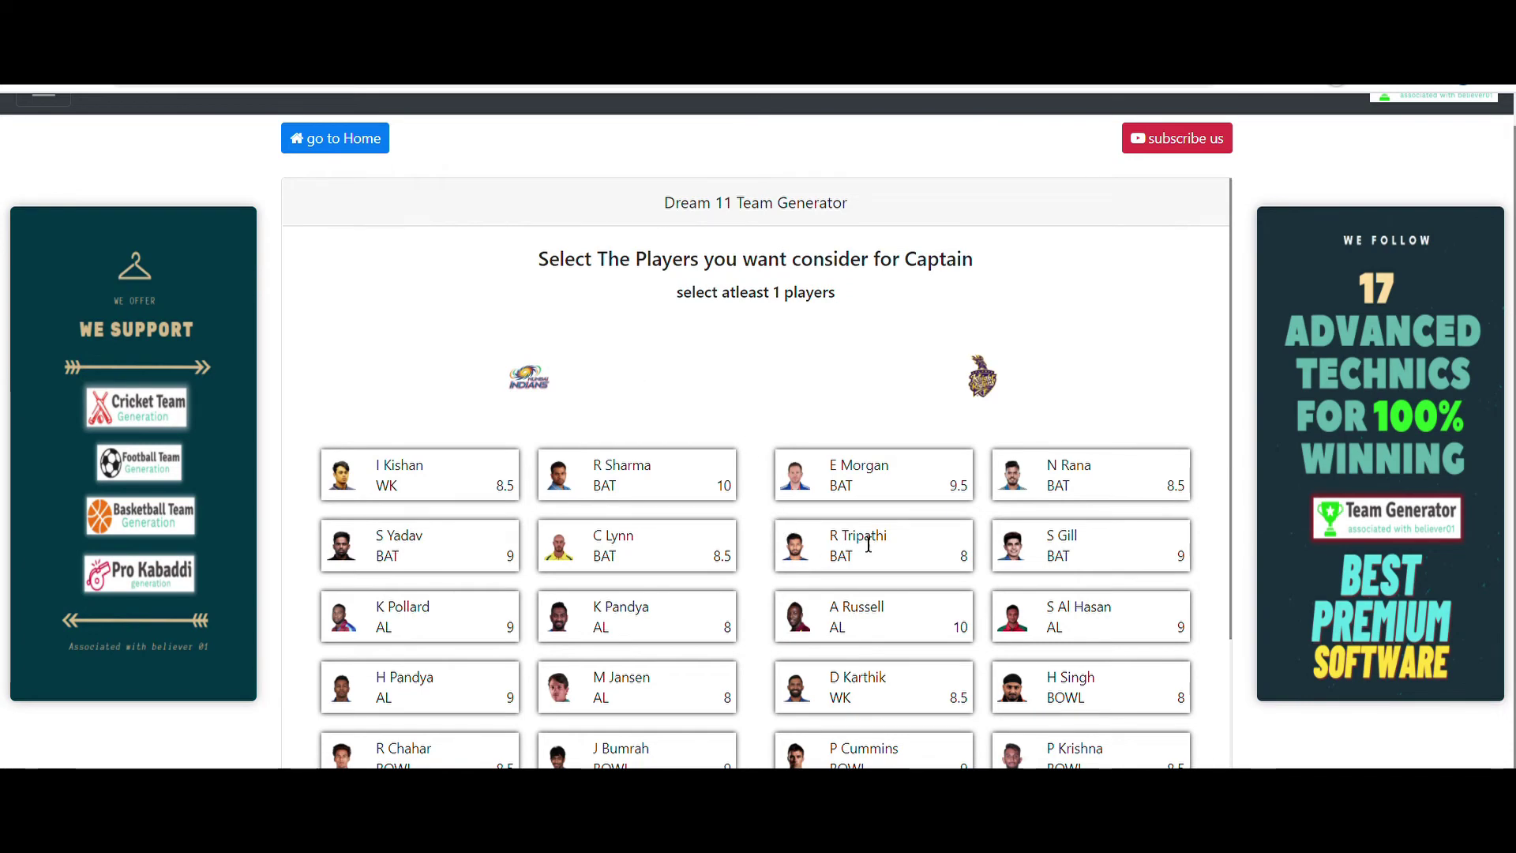
- Choose the Mumbai batsmen R Sharma, C Lynn and S Yadav as captain candidates
scroll(869, 544, "down", 3)
left_click(695, 295)
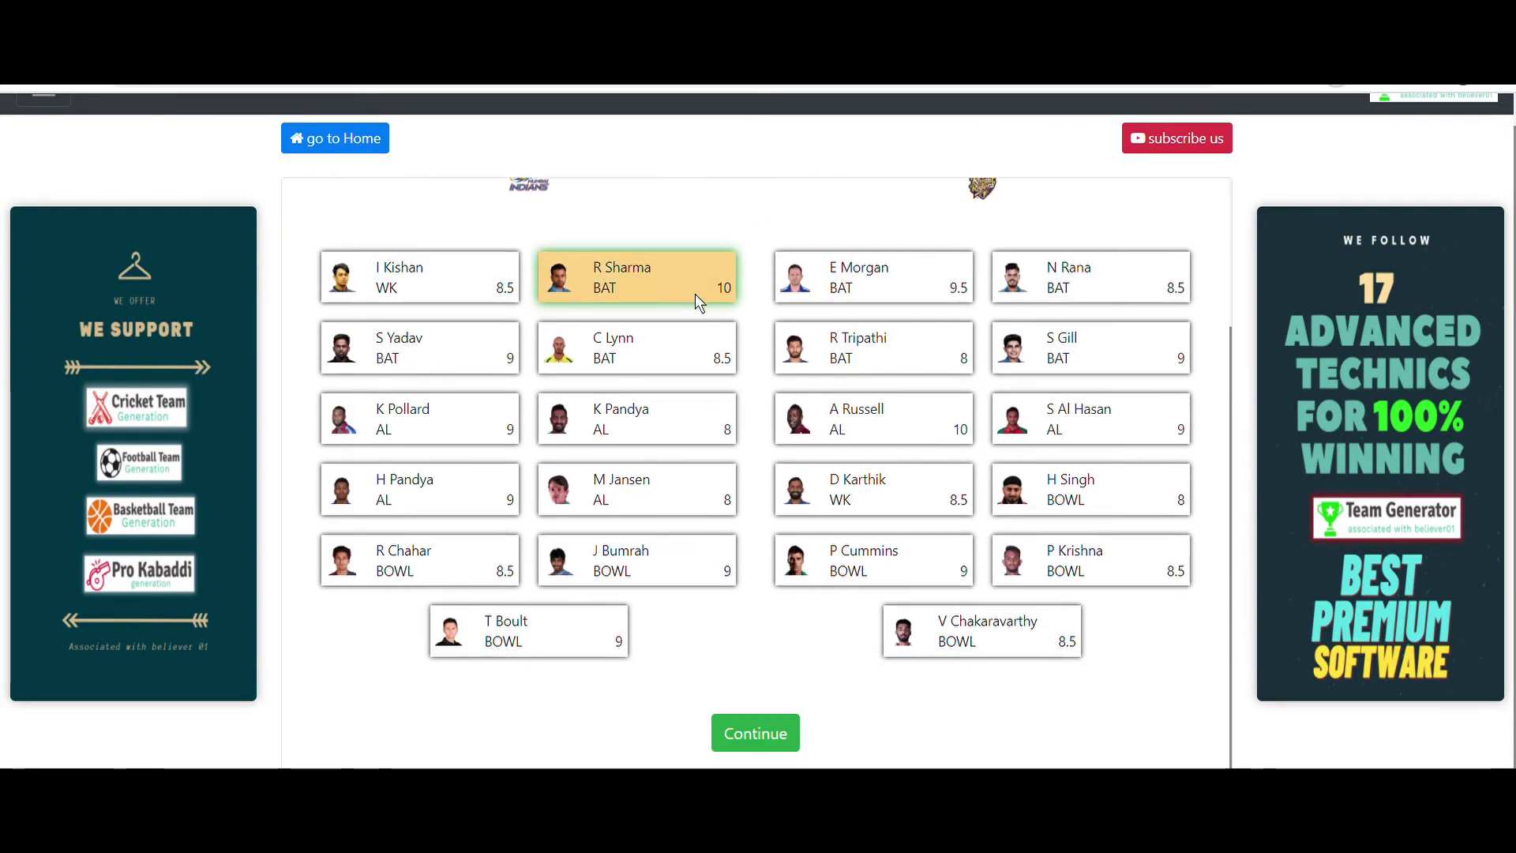
left_click(639, 356)
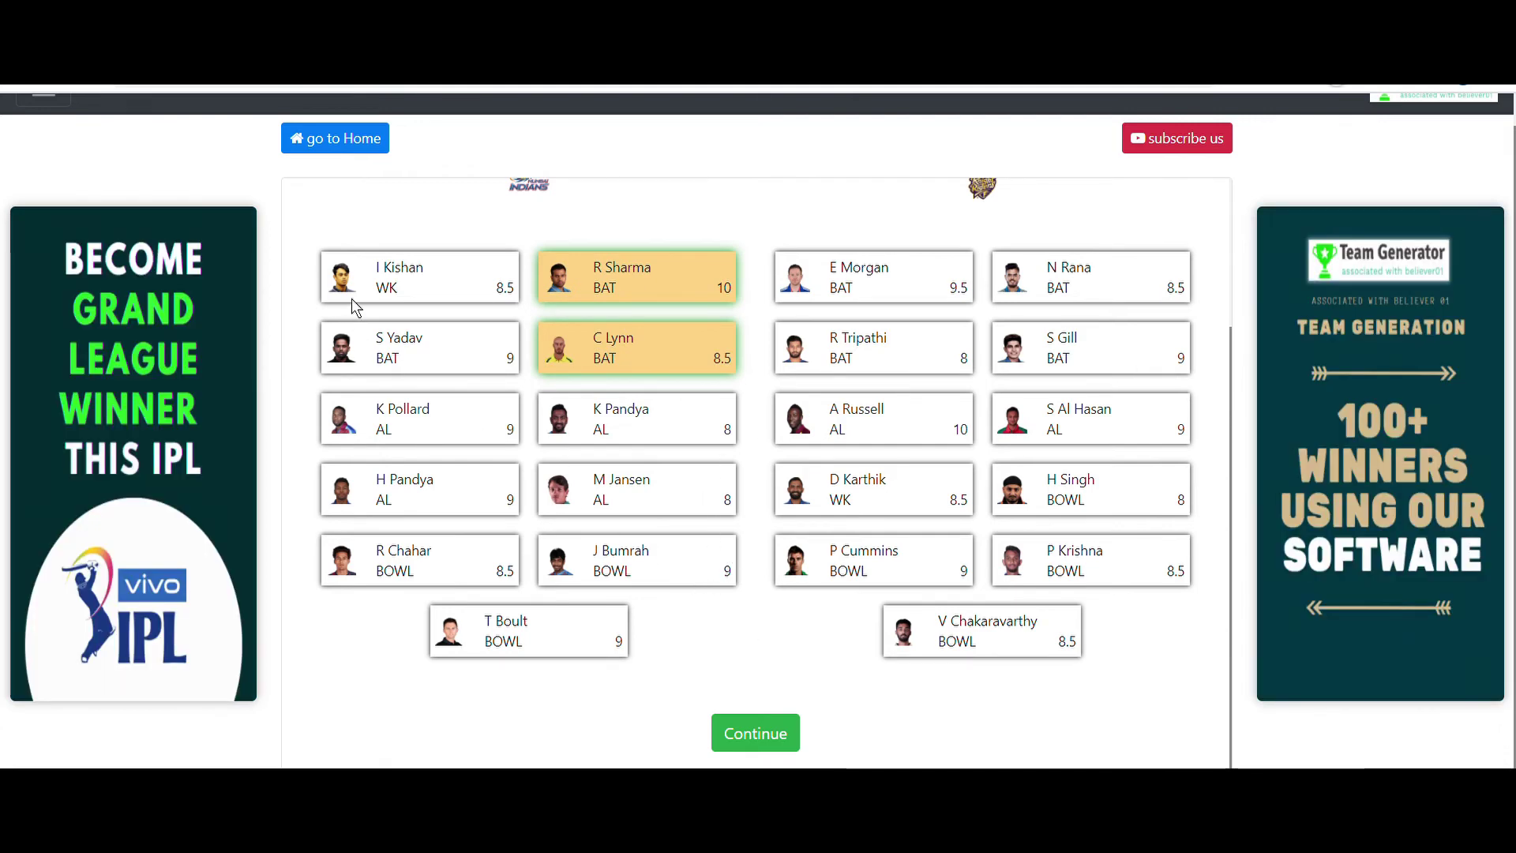
left_click(431, 355)
scroll(751, 449, "up", 3)
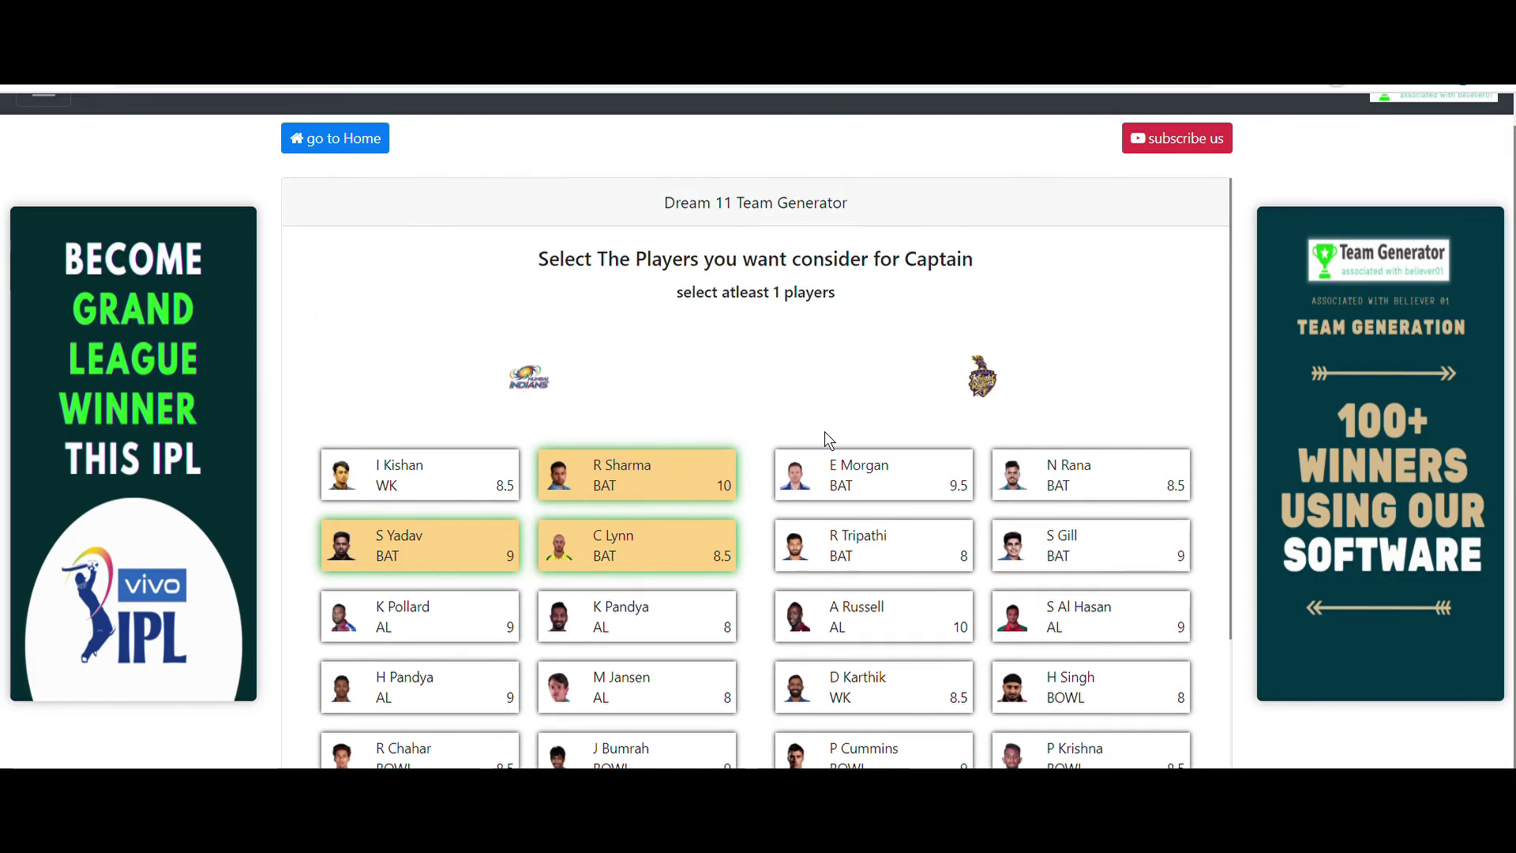
- Add Kolkata's N Rana, S Gill and A Russell as captain candidates and proceed to the vice-captain choices
scroll(797, 437, "down", 2)
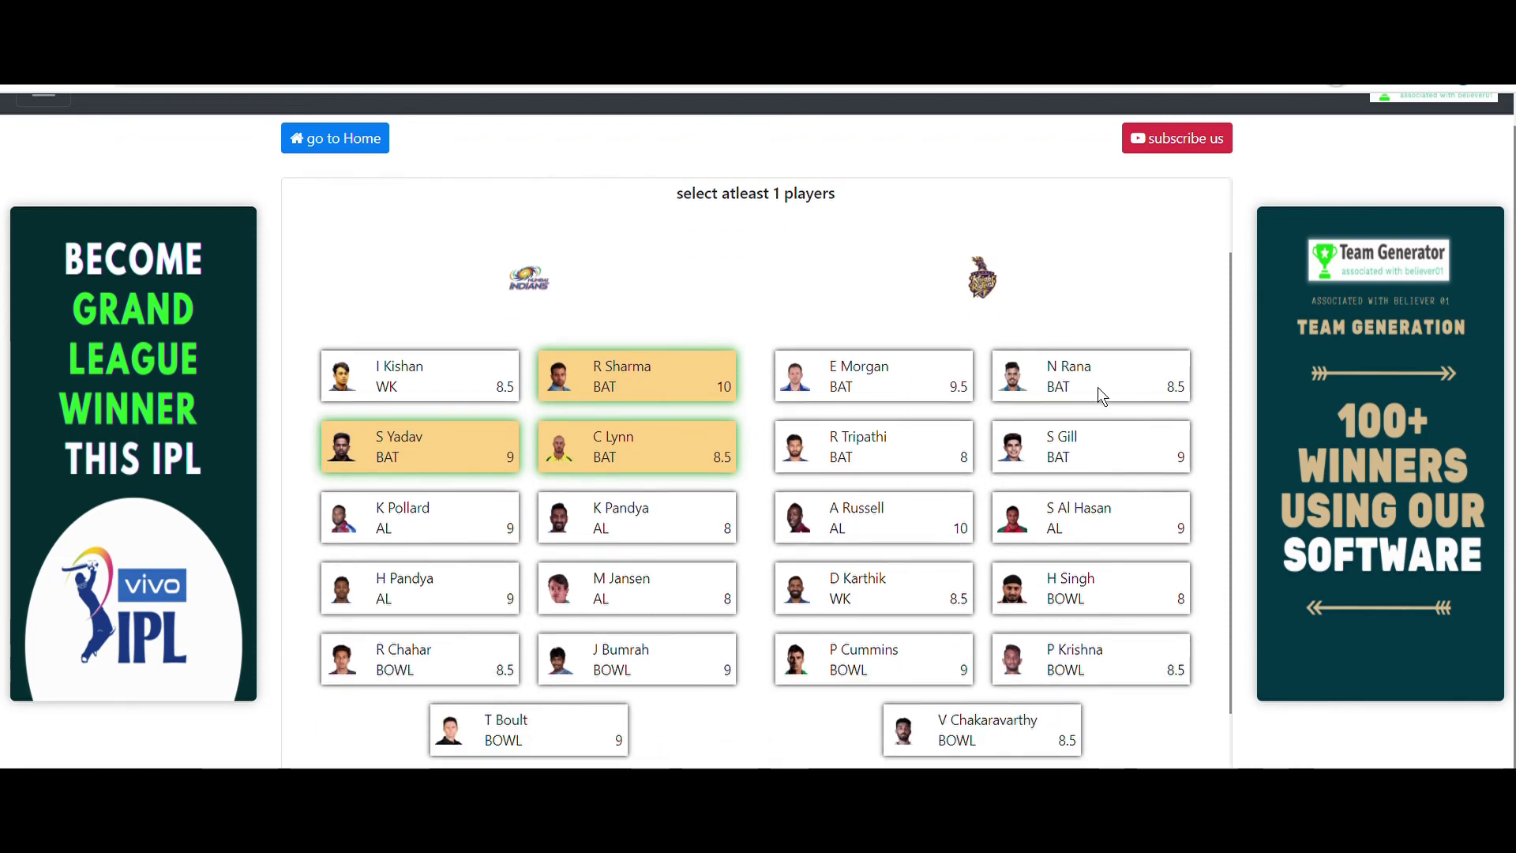
left_click(1096, 388)
left_click(1087, 439)
left_click(852, 525)
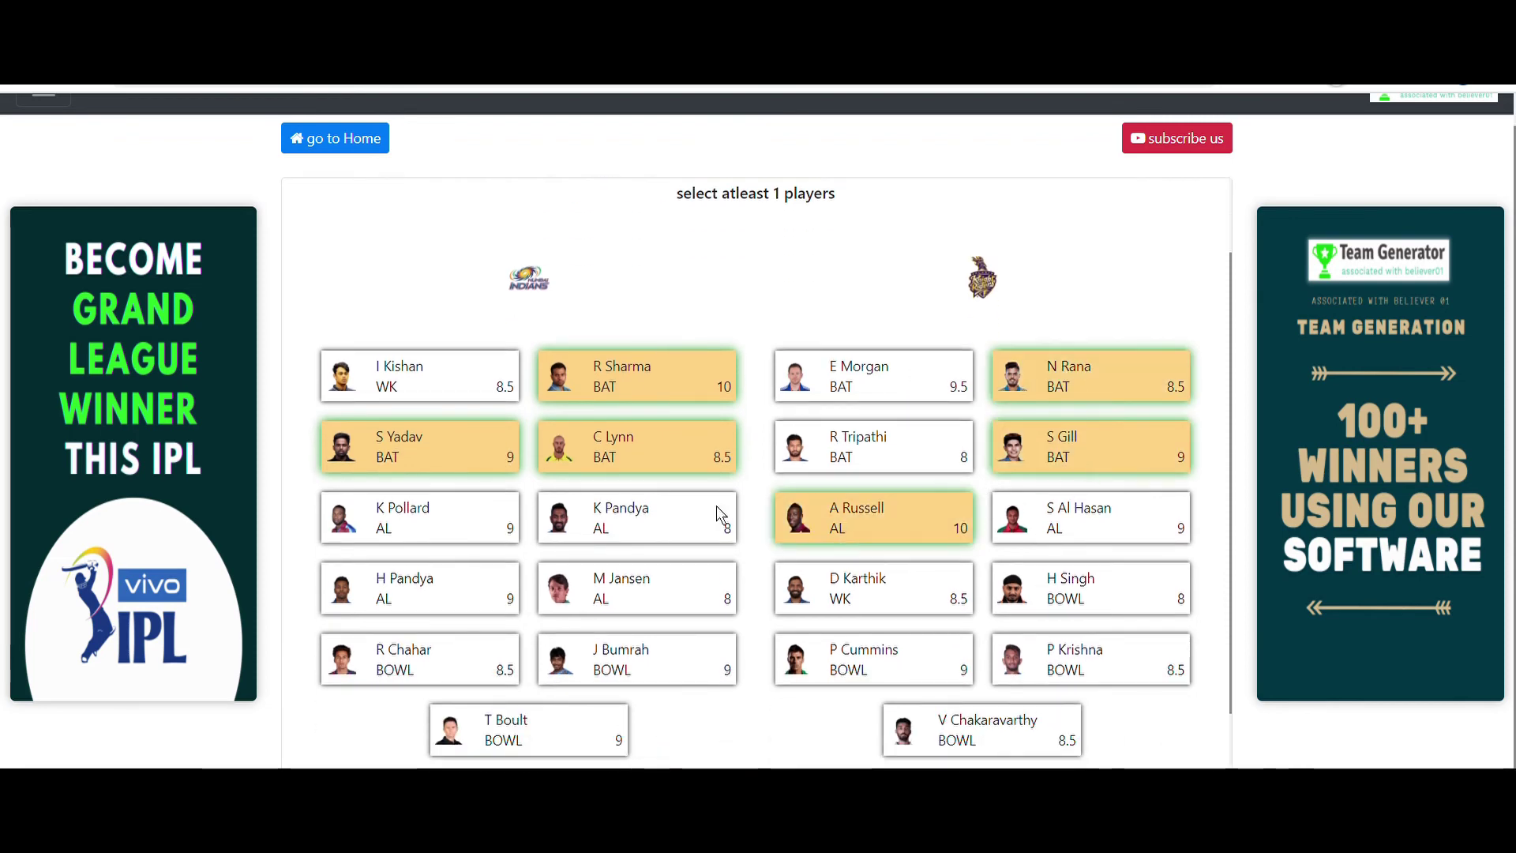
scroll(717, 513, "down", 1)
left_click(756, 732)
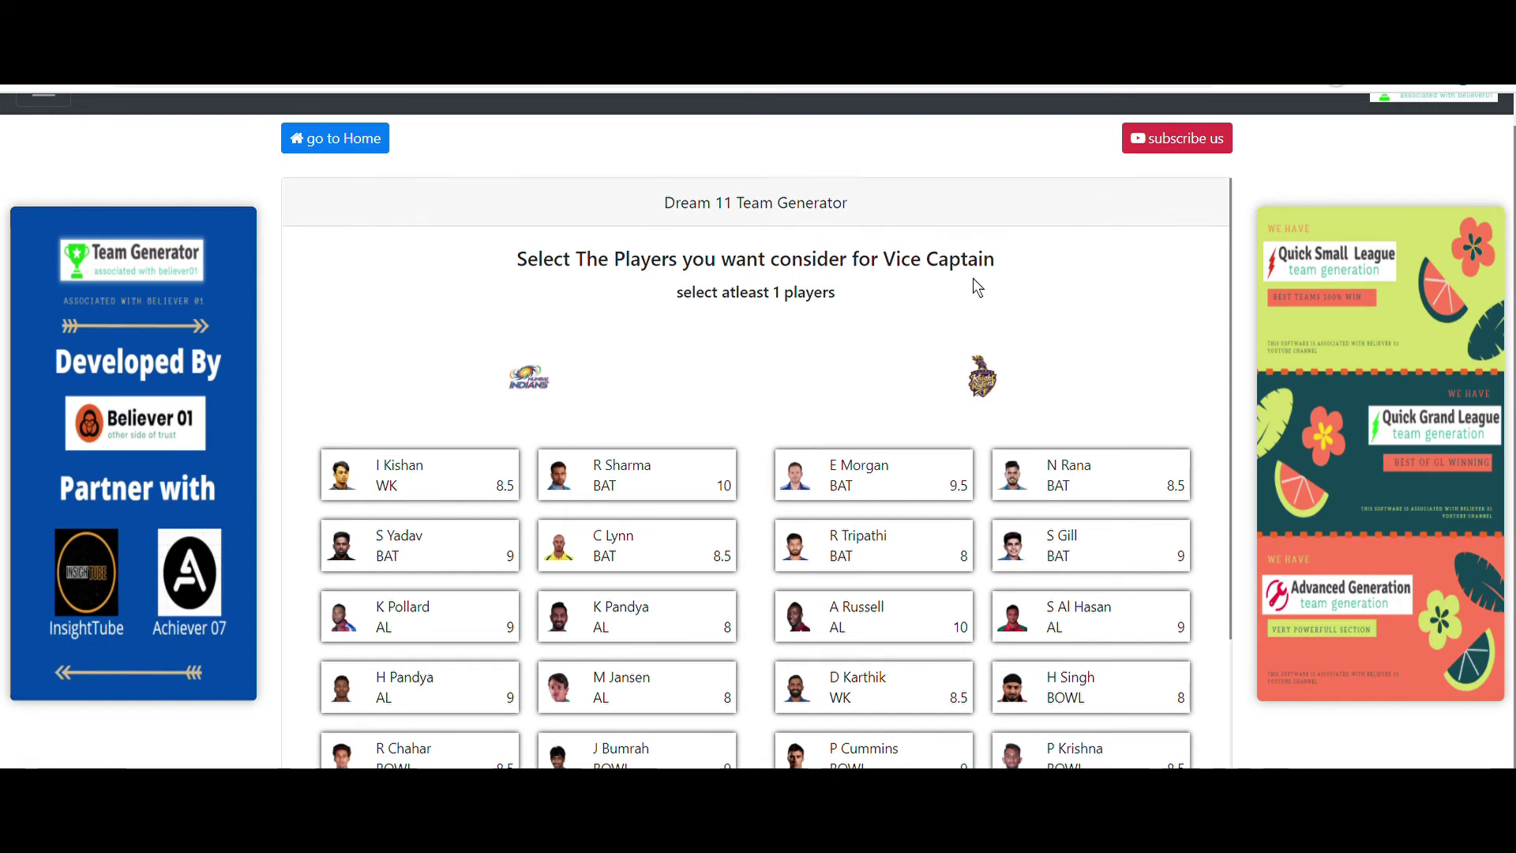
- Choose Mumbai's R Sharma, C Lynn, S Yadav, H Pandya and J Bumrah as vice-captain candidates
left_click(600, 473)
scroll(679, 419, "down", 3)
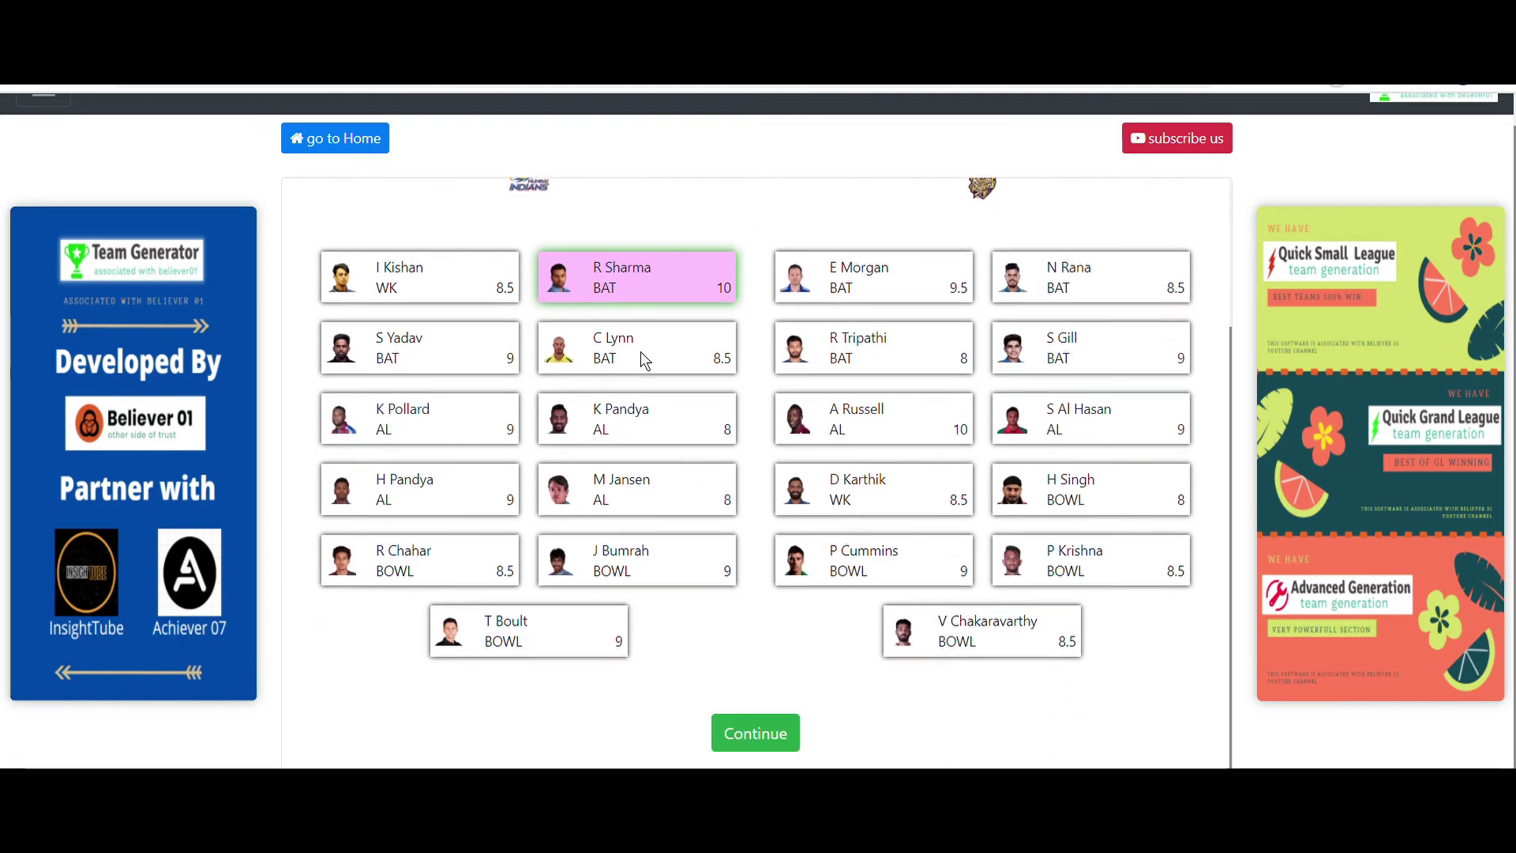
left_click(645, 365)
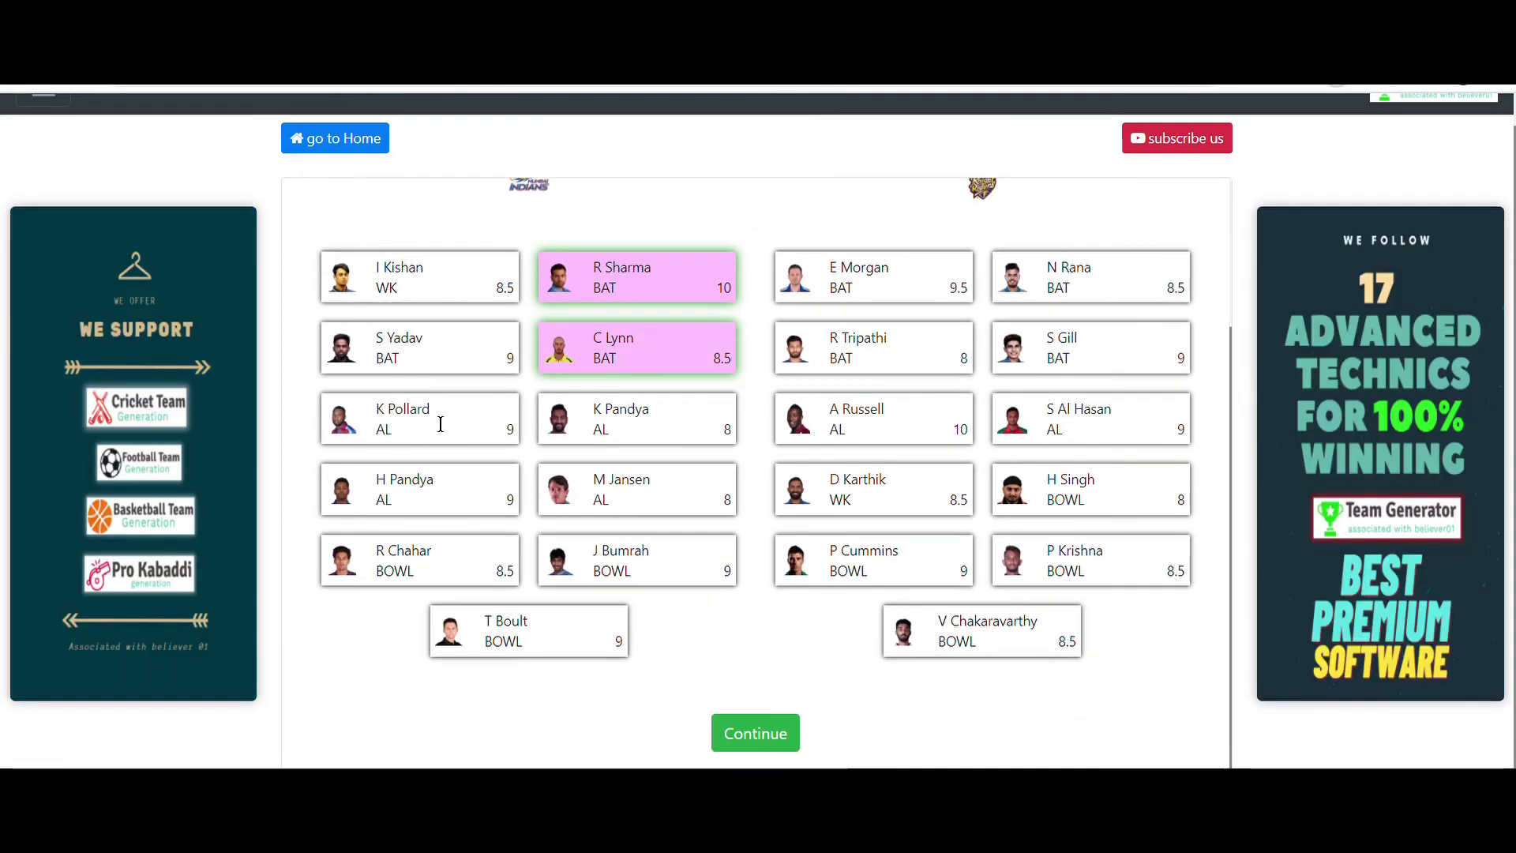
left_click(419, 367)
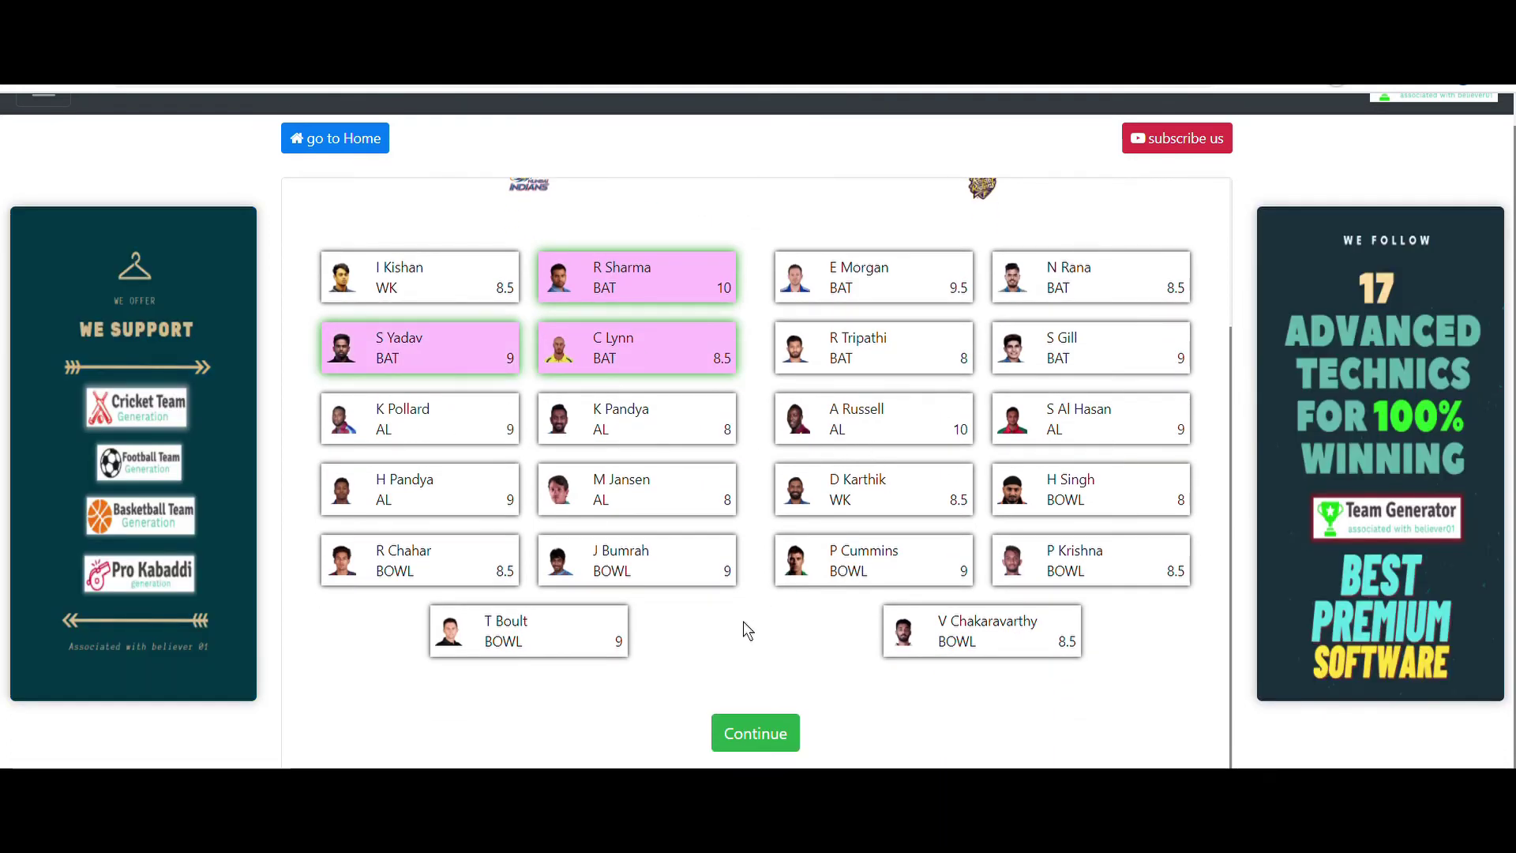
left_click(355, 484)
left_click(667, 580)
- Add Kolkata's E Morgan, N Rana, S Gill, A Russell and P Cummins as vice-captain candidates and proceed
left_click(897, 257)
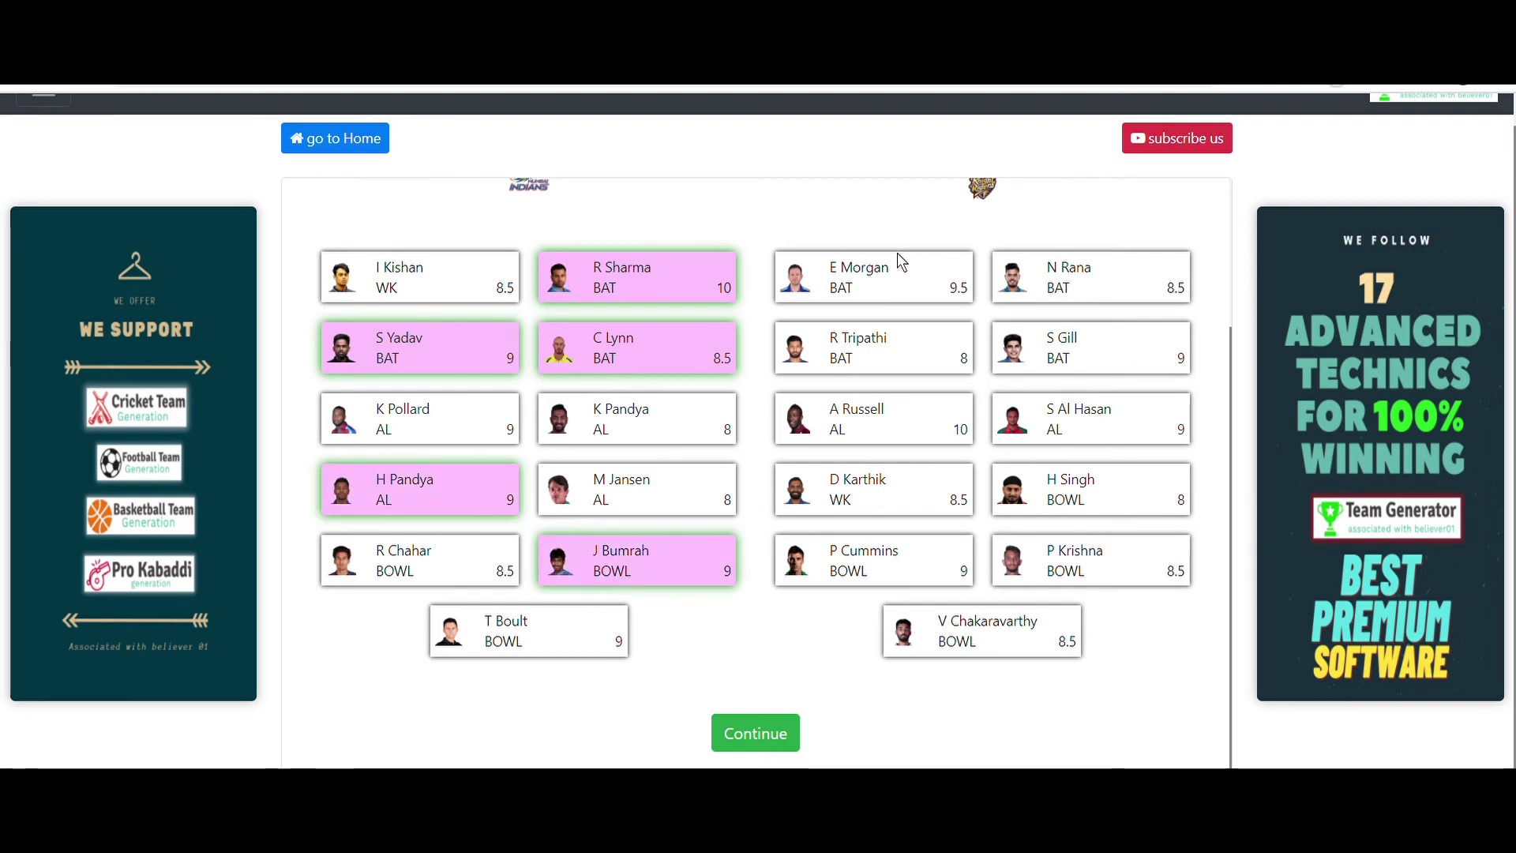
left_click(1002, 291)
left_click(1044, 362)
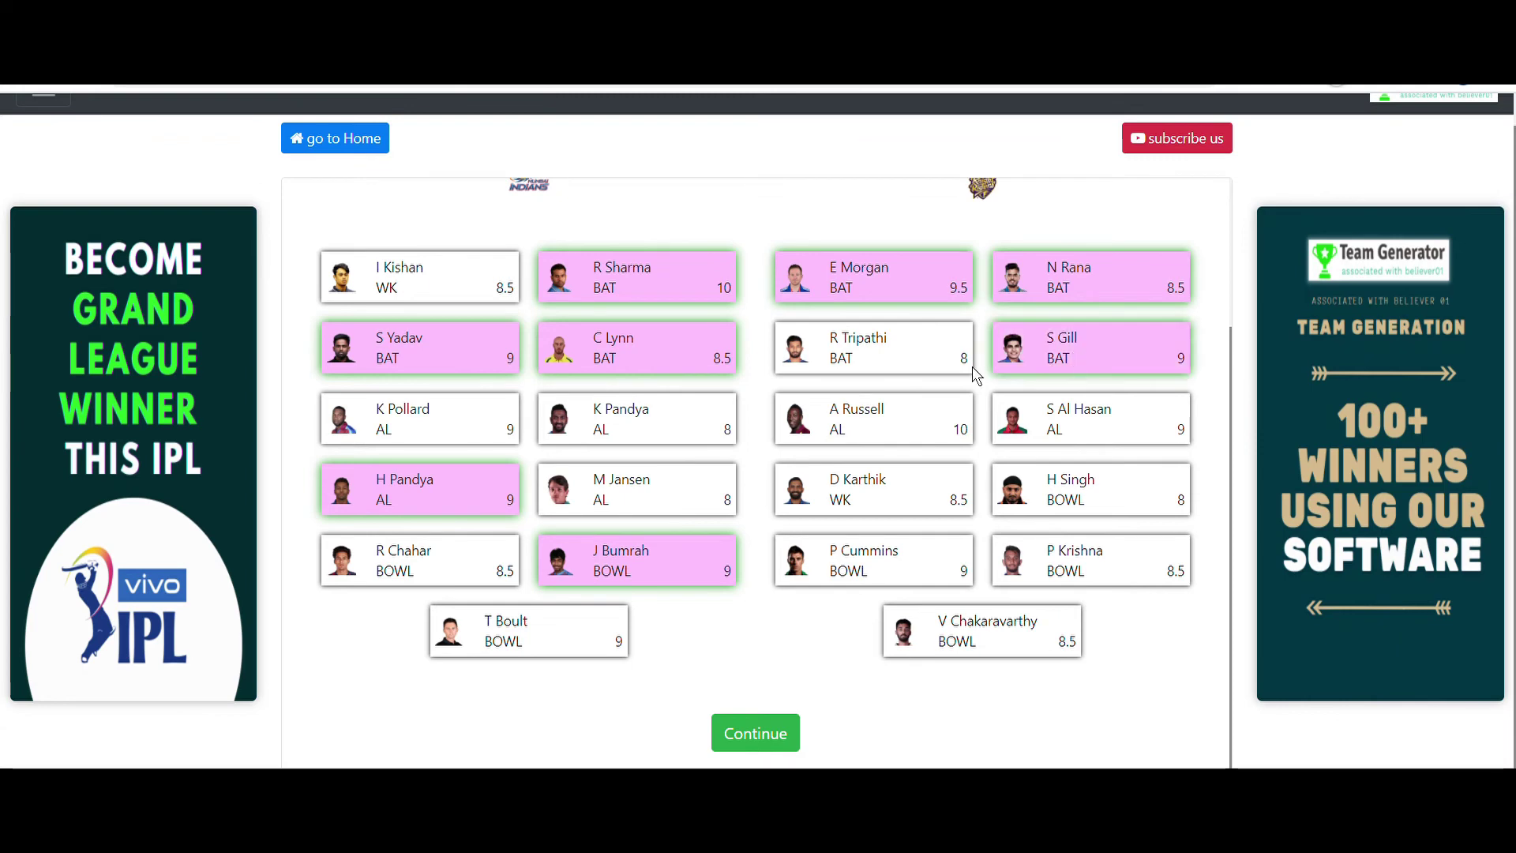
left_click(904, 438)
left_click(903, 564)
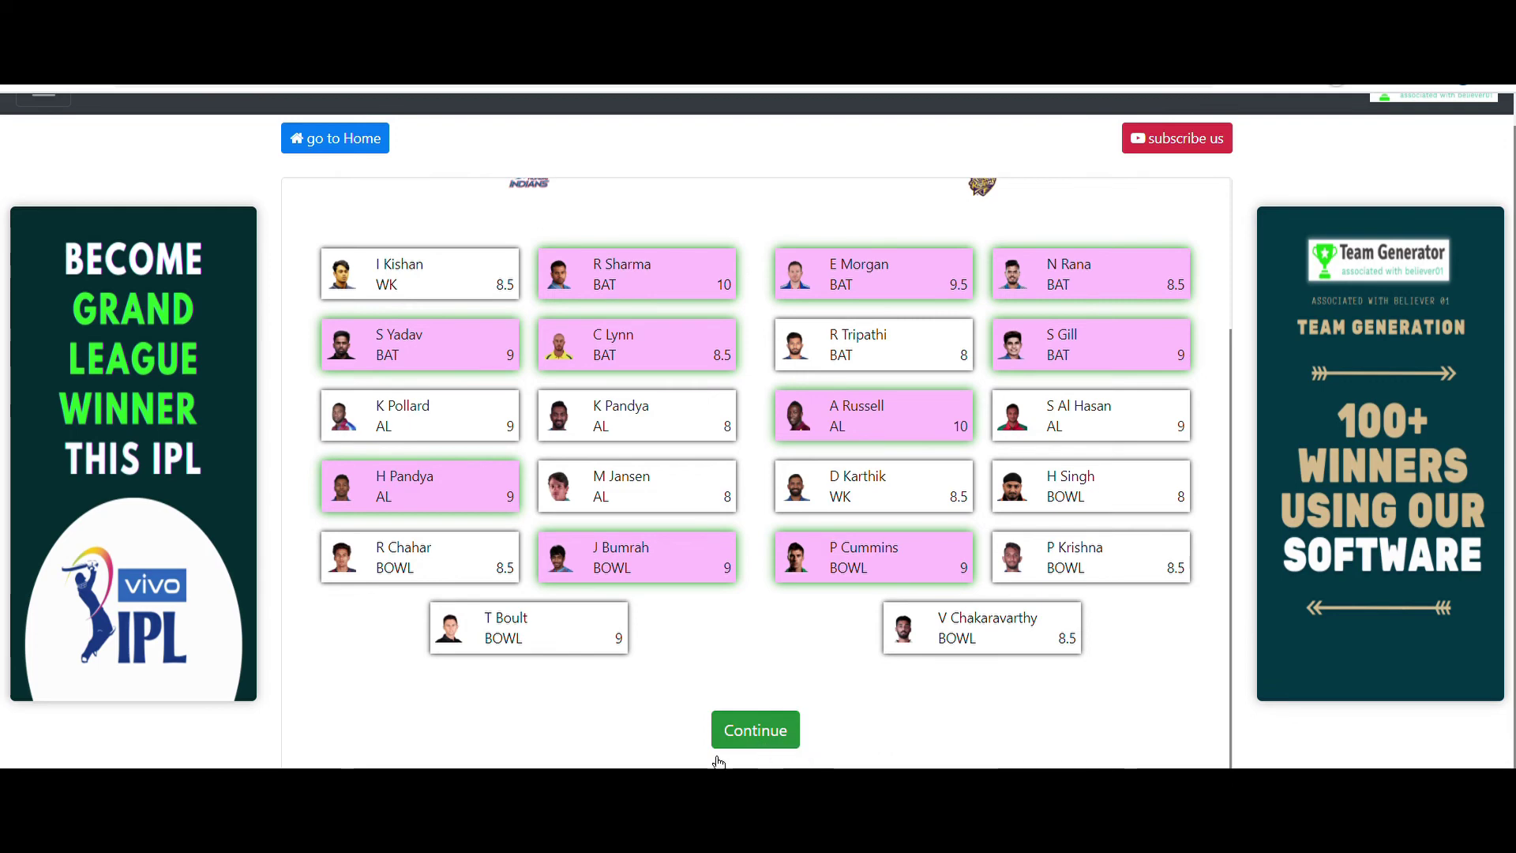
left_click(772, 738)
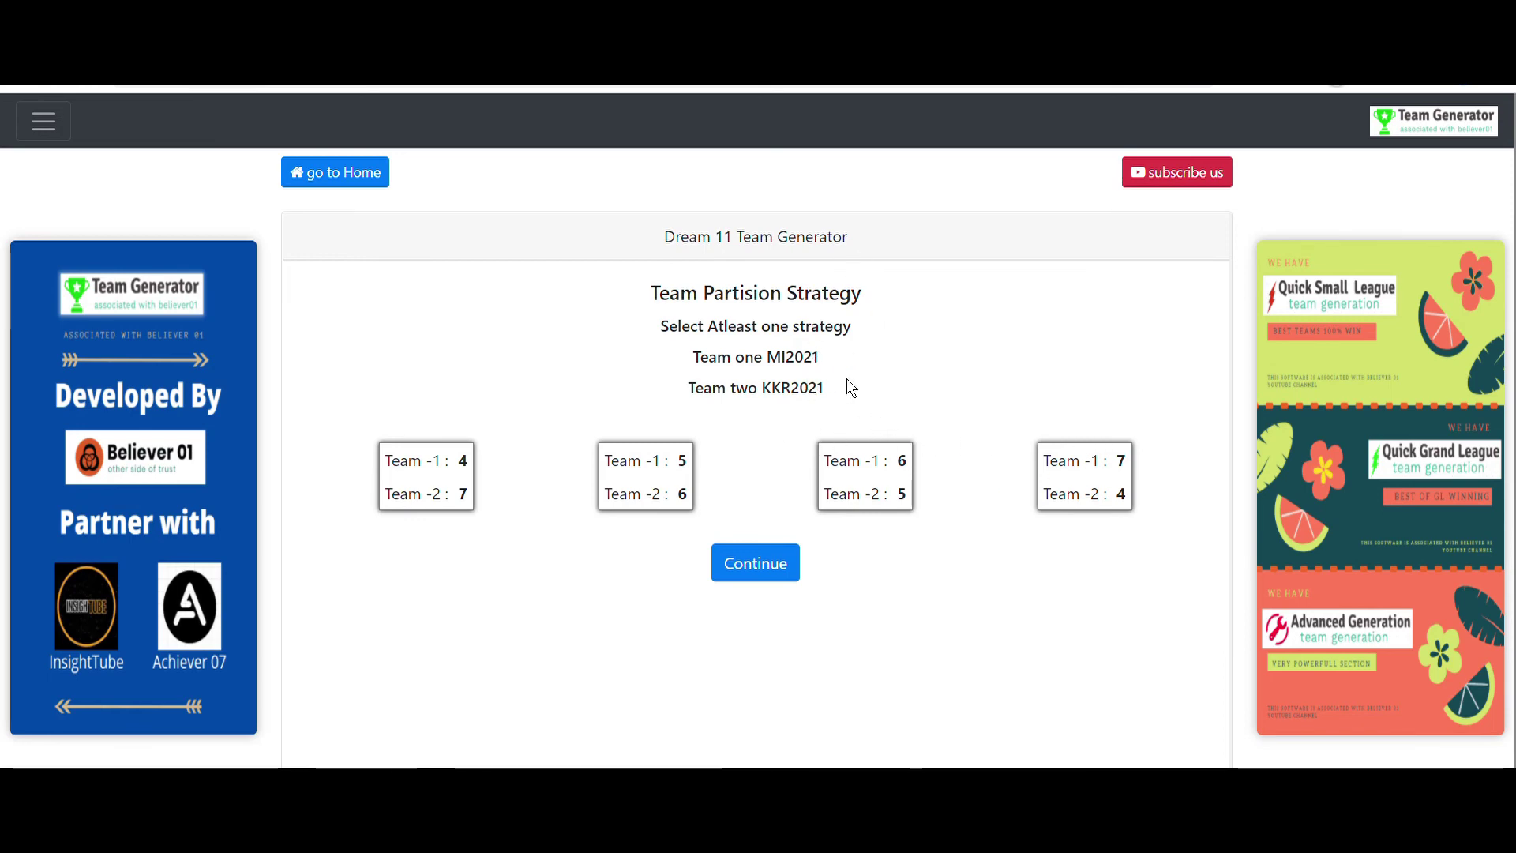
- Select the 7-4 and 6-5 Mumbai-Kolkata team partition strategies and proceed to the credit range
left_click(1099, 480)
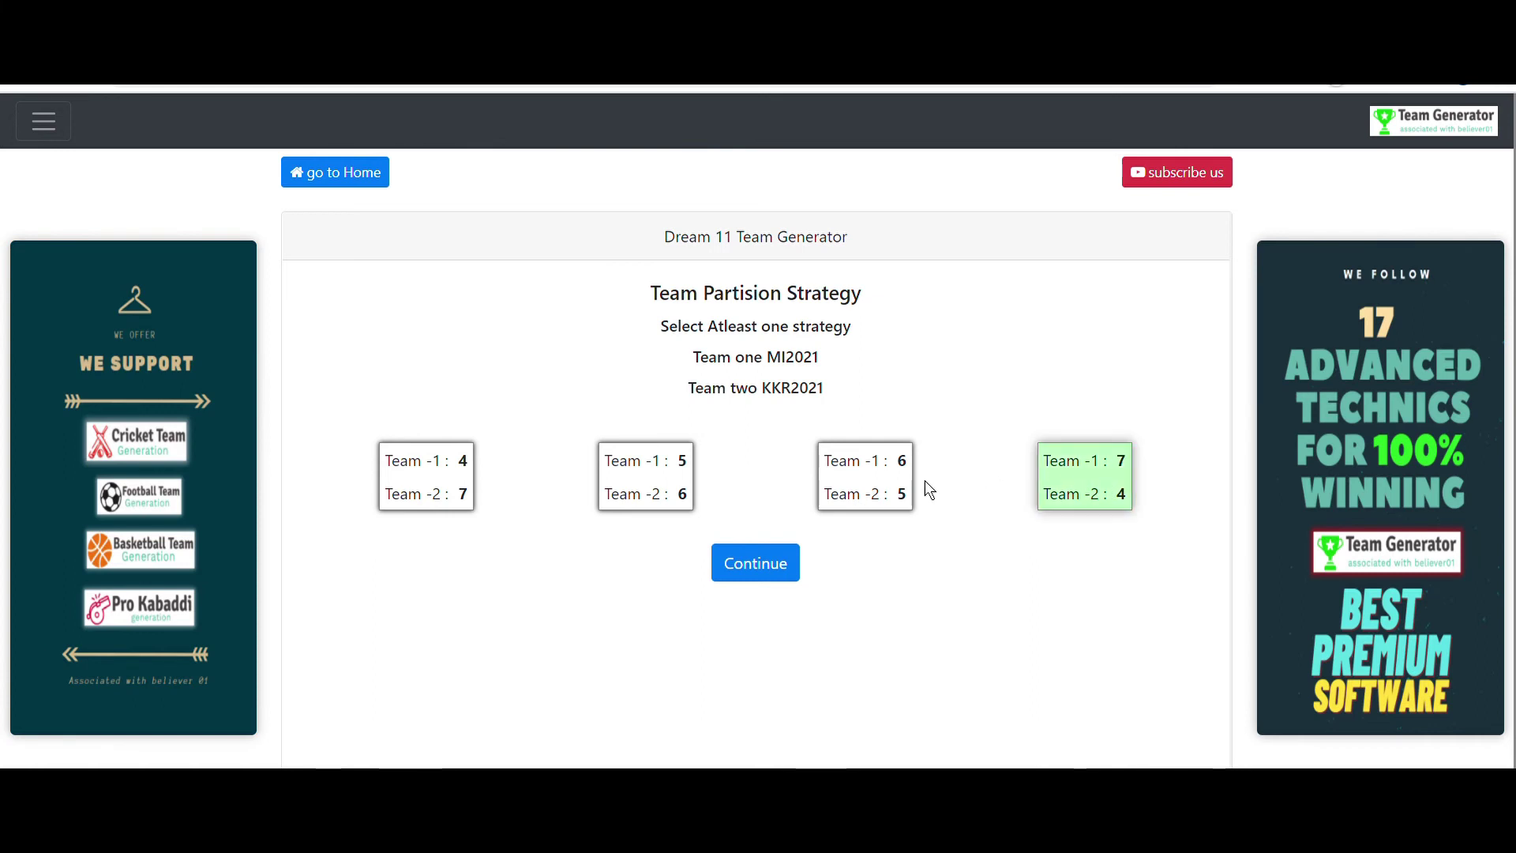
left_click(887, 501)
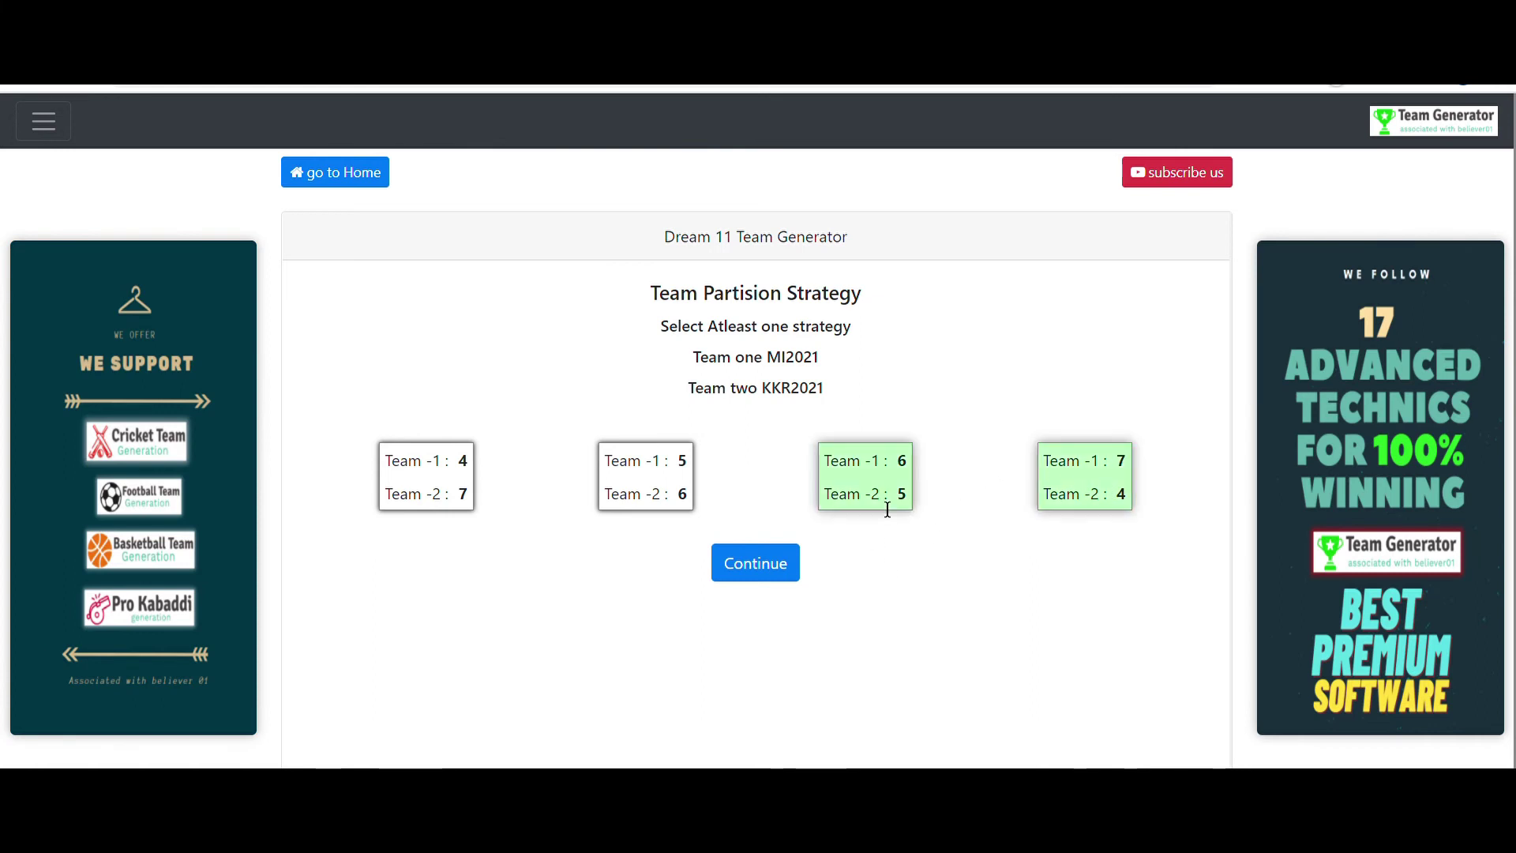
left_click(756, 582)
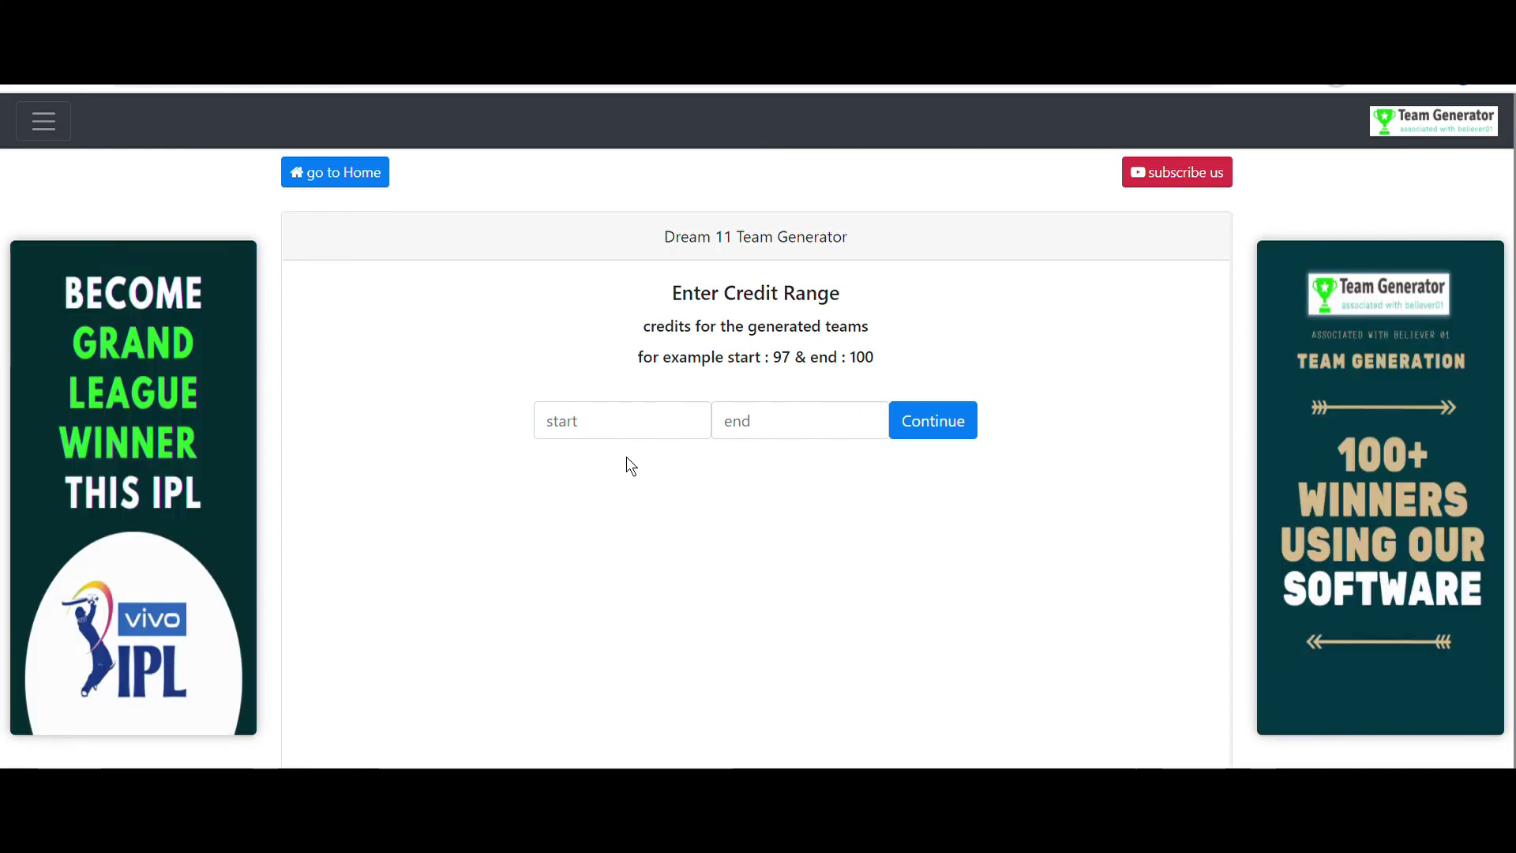
- Set the credit range for the generated teams from 98.5 to 100 and submit it
left_click(638, 435)
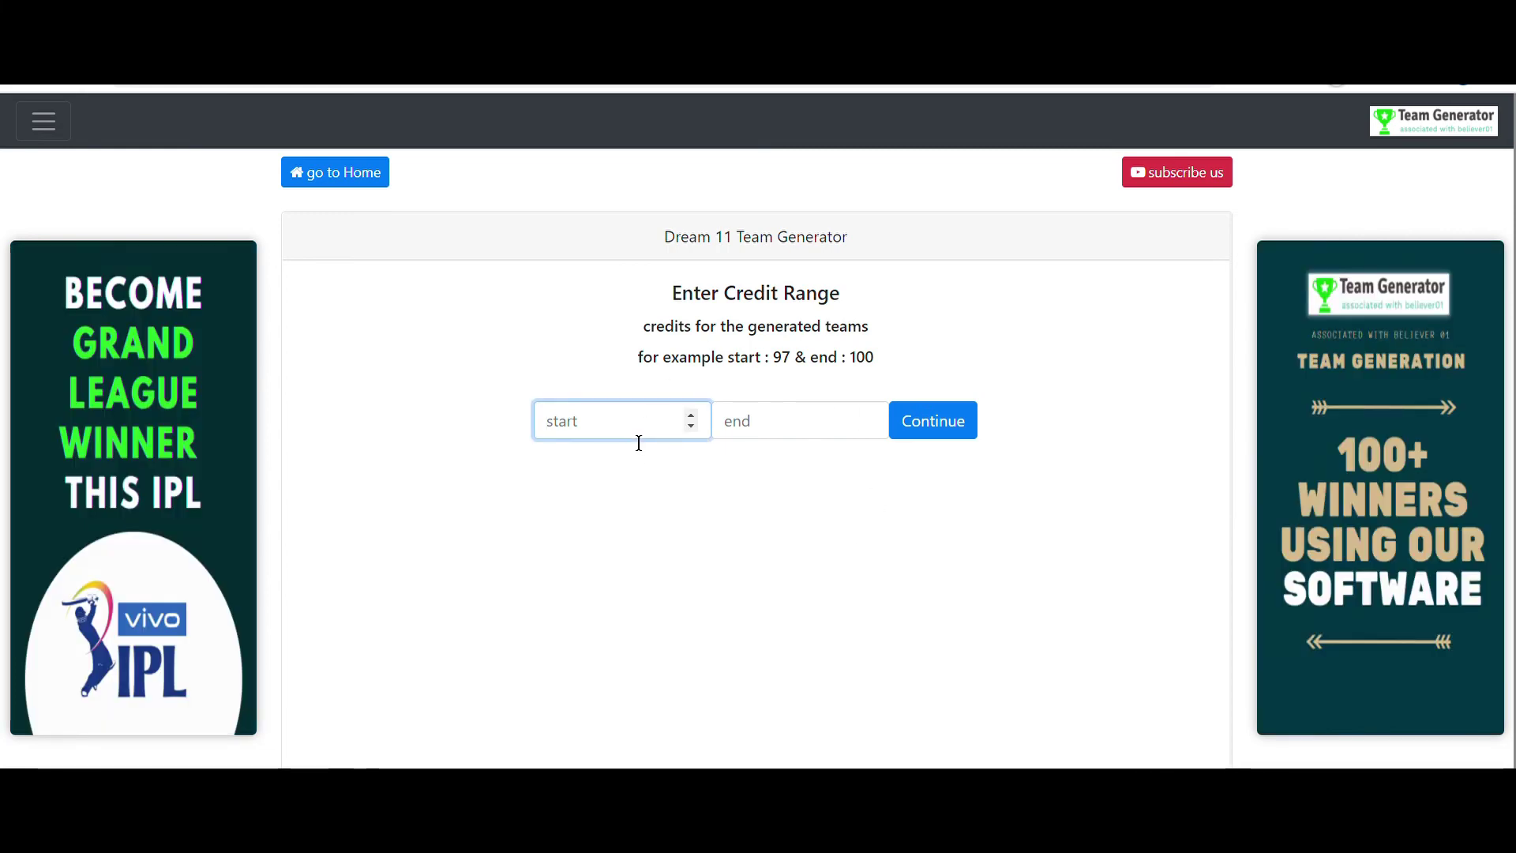
type("98.5")
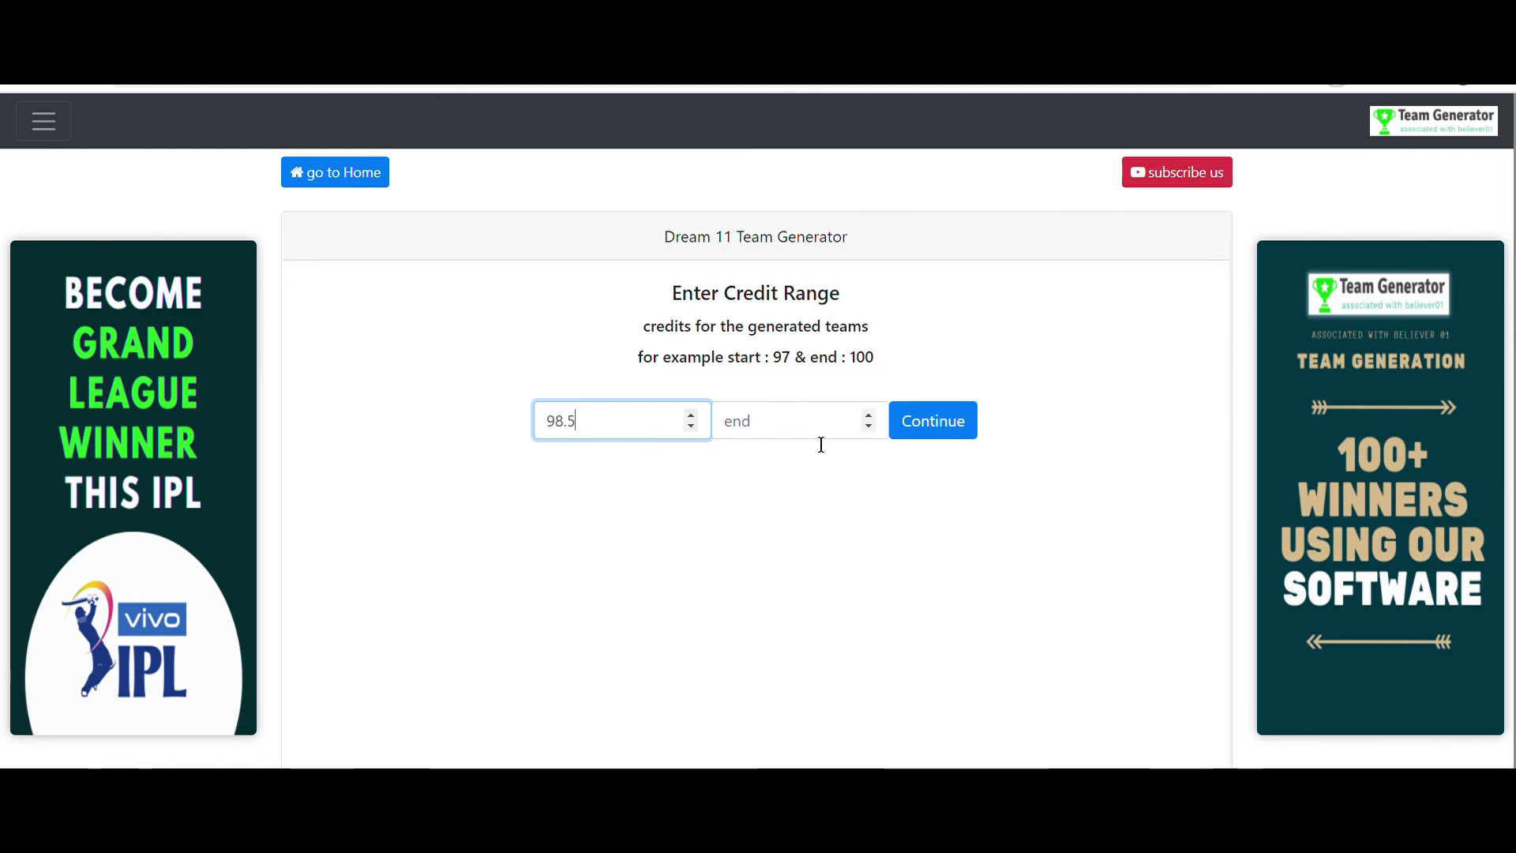
left_click(821, 443)
type("100")
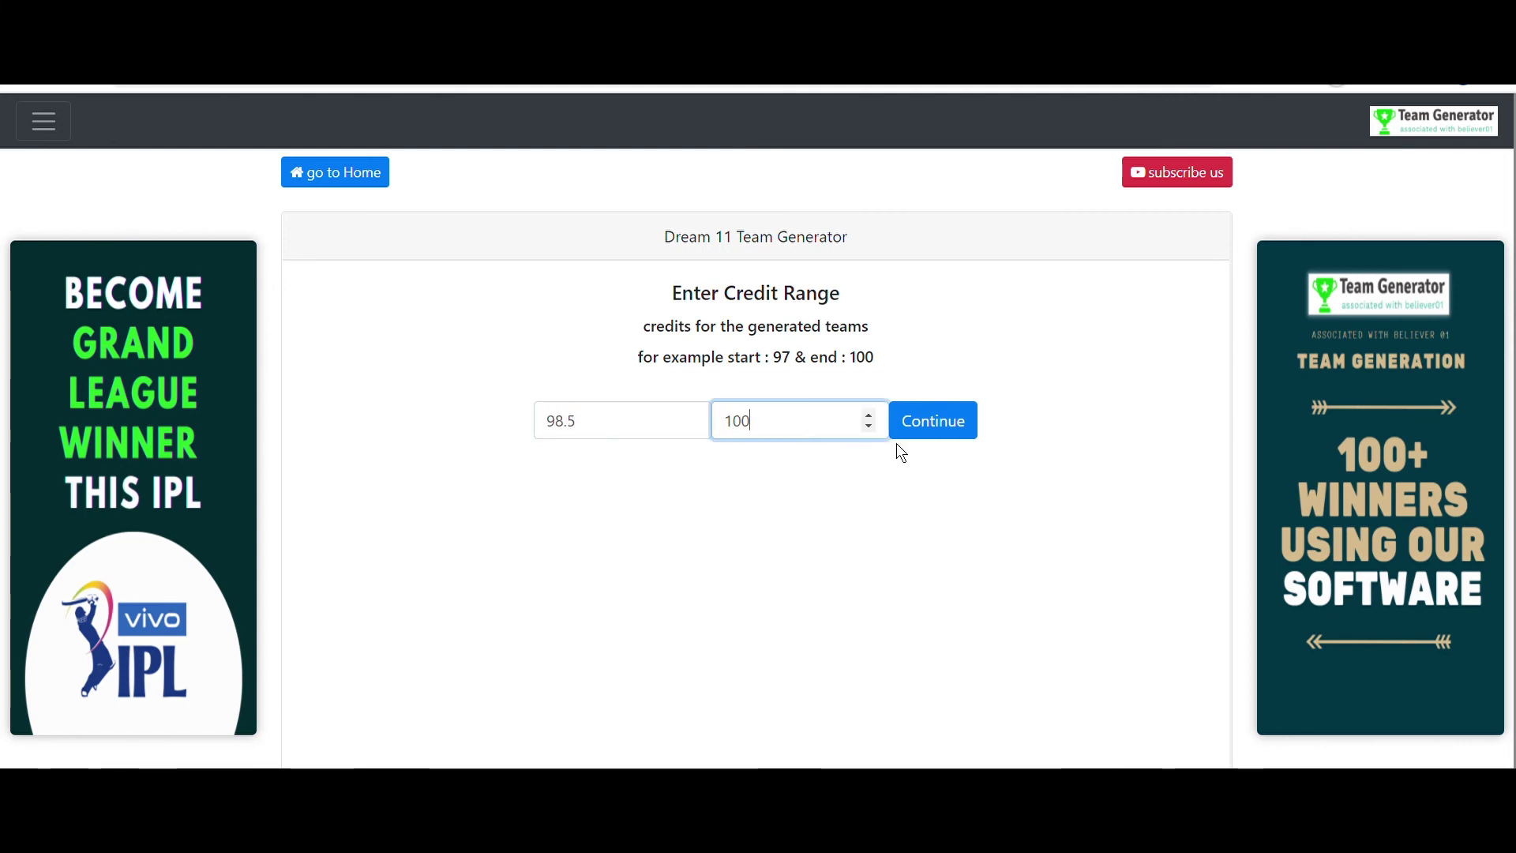
left_click(922, 512)
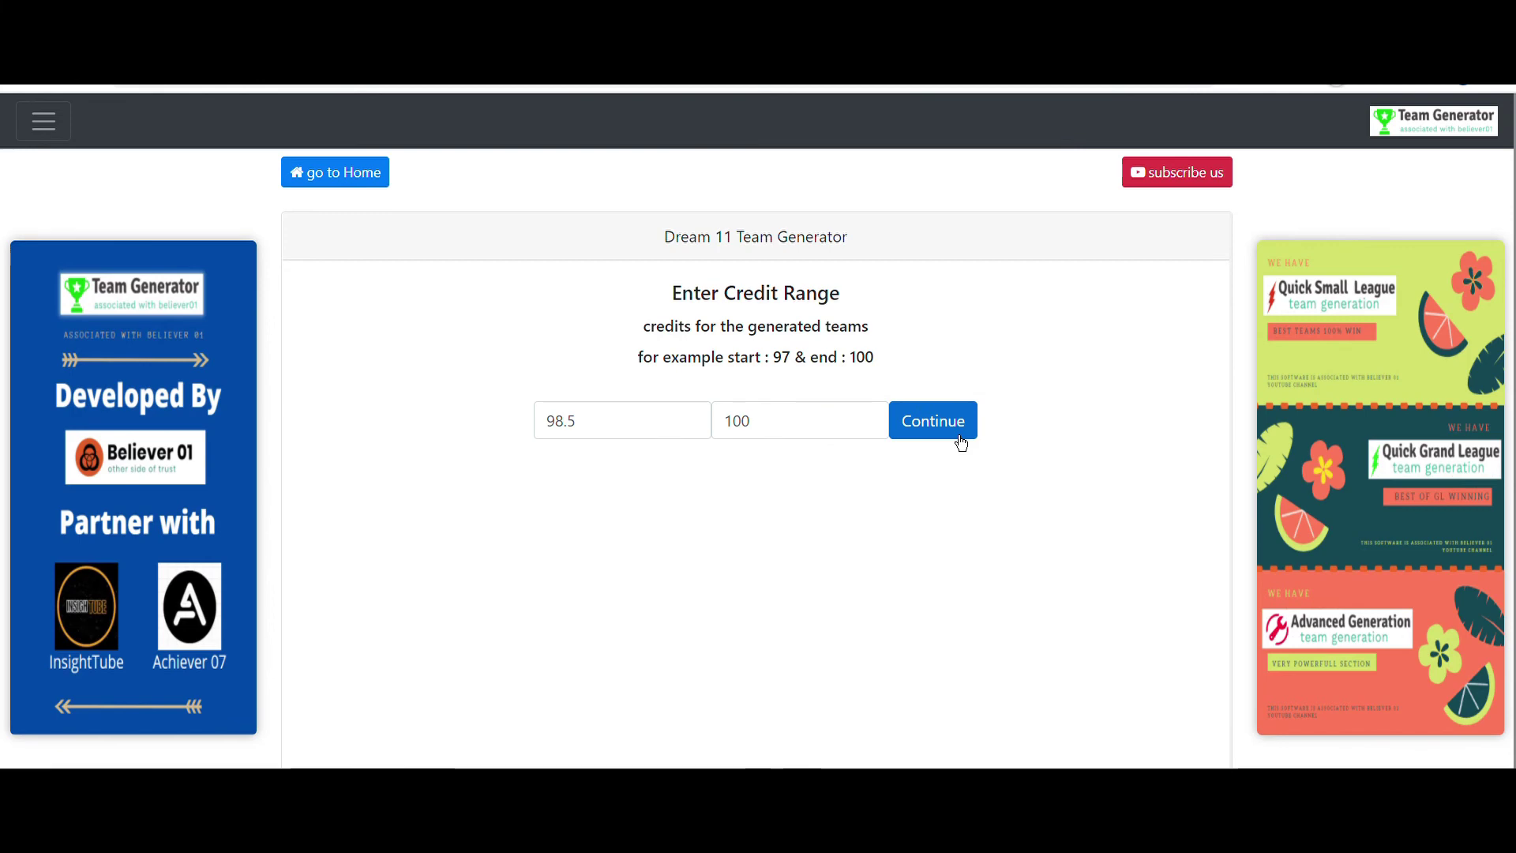
left_click(957, 437)
- Select the WK-BAT-AL-BOWL team strategies 1-4-2-4, 1-5-2-3 and 1-4-3-3
scroll(821, 473, "down", 1)
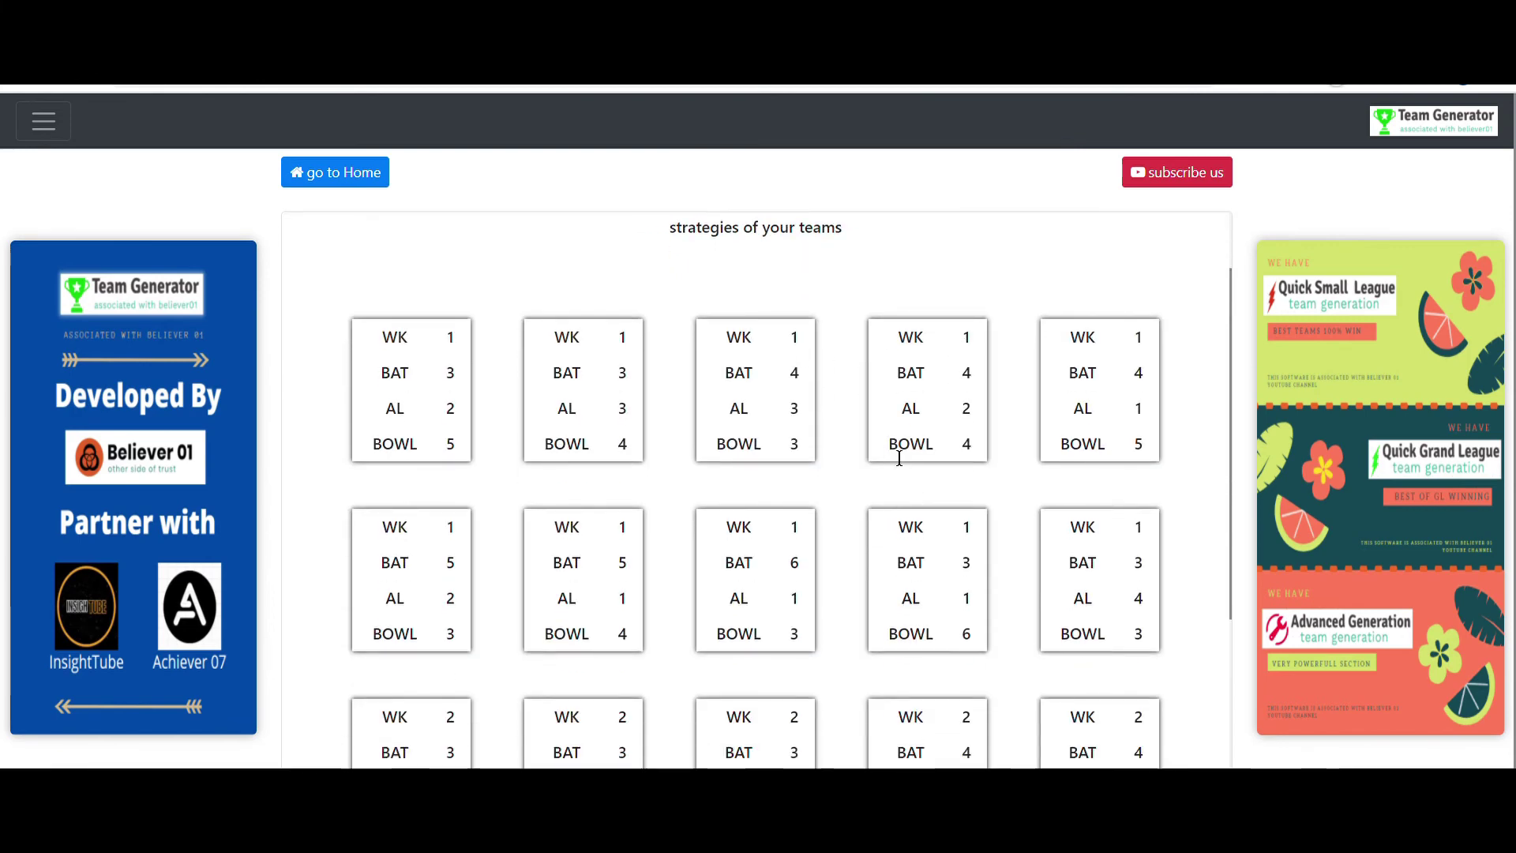
left_click(943, 417)
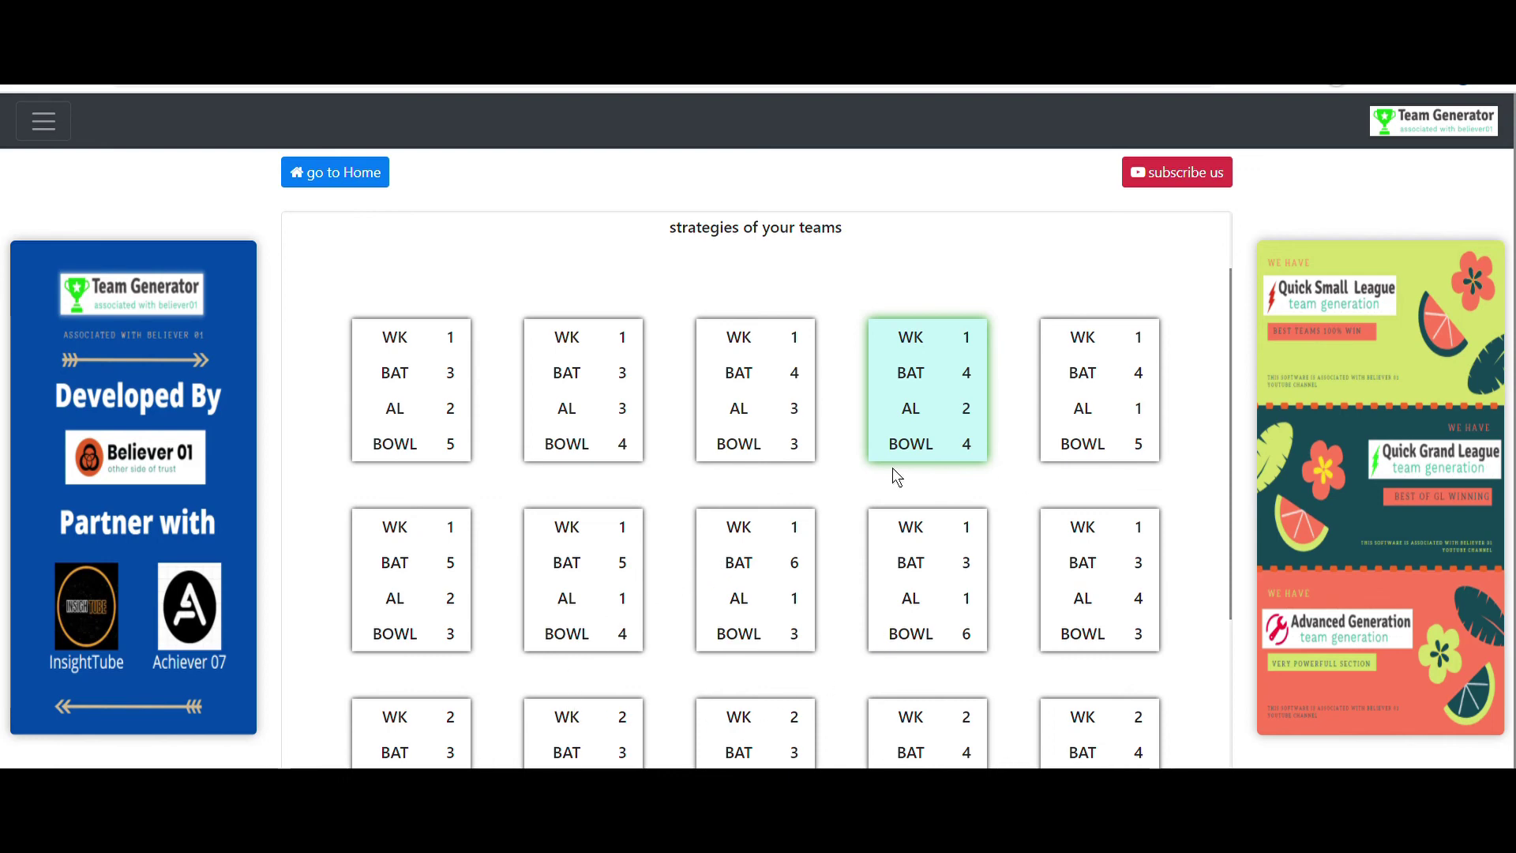
scroll(545, 604, "down", 3)
scroll(866, 569, "up", 3)
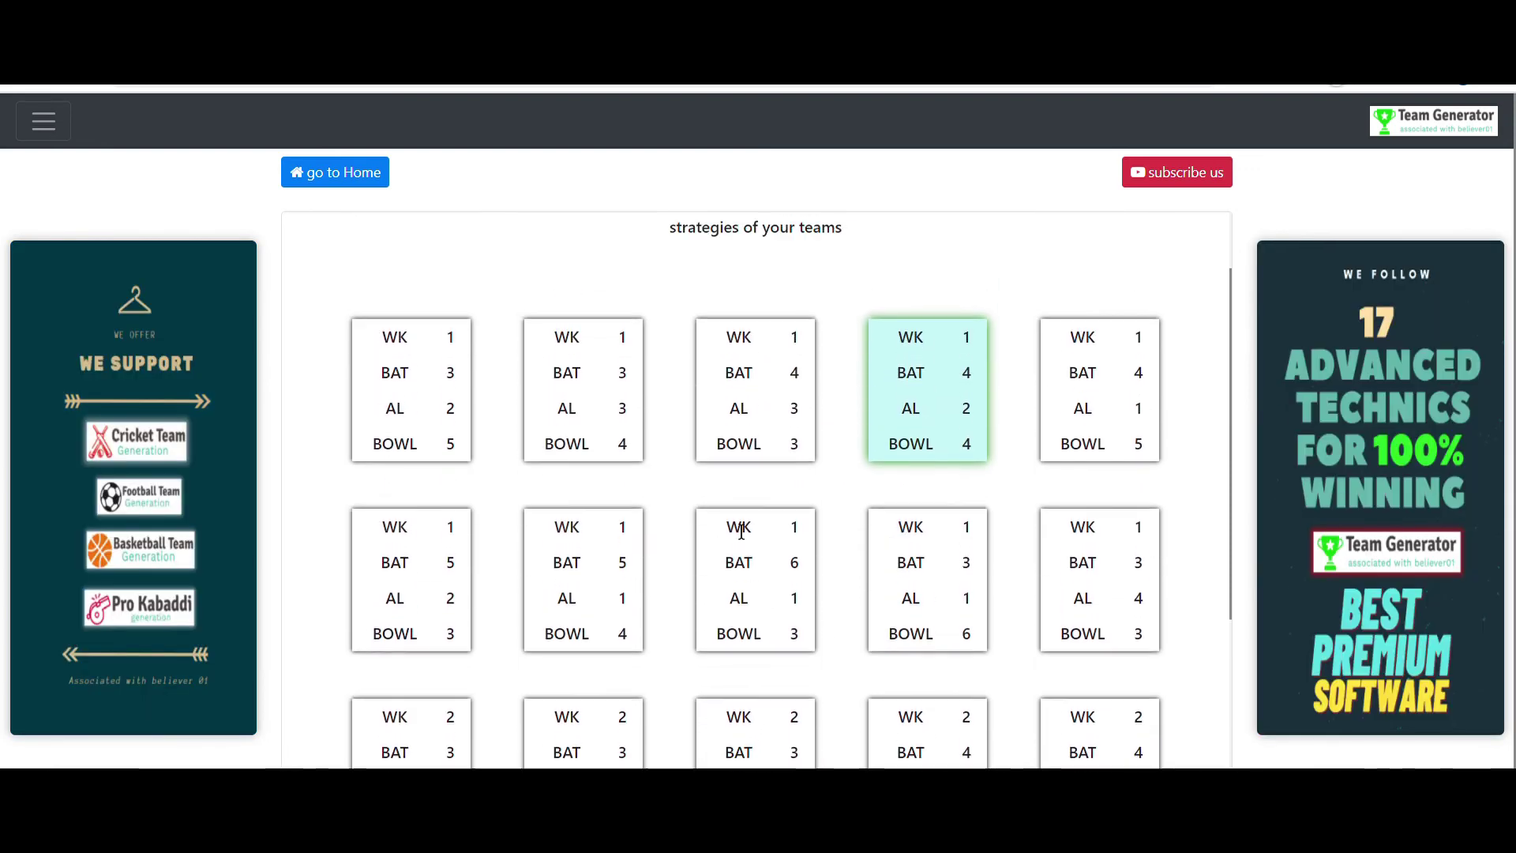
left_click(437, 603)
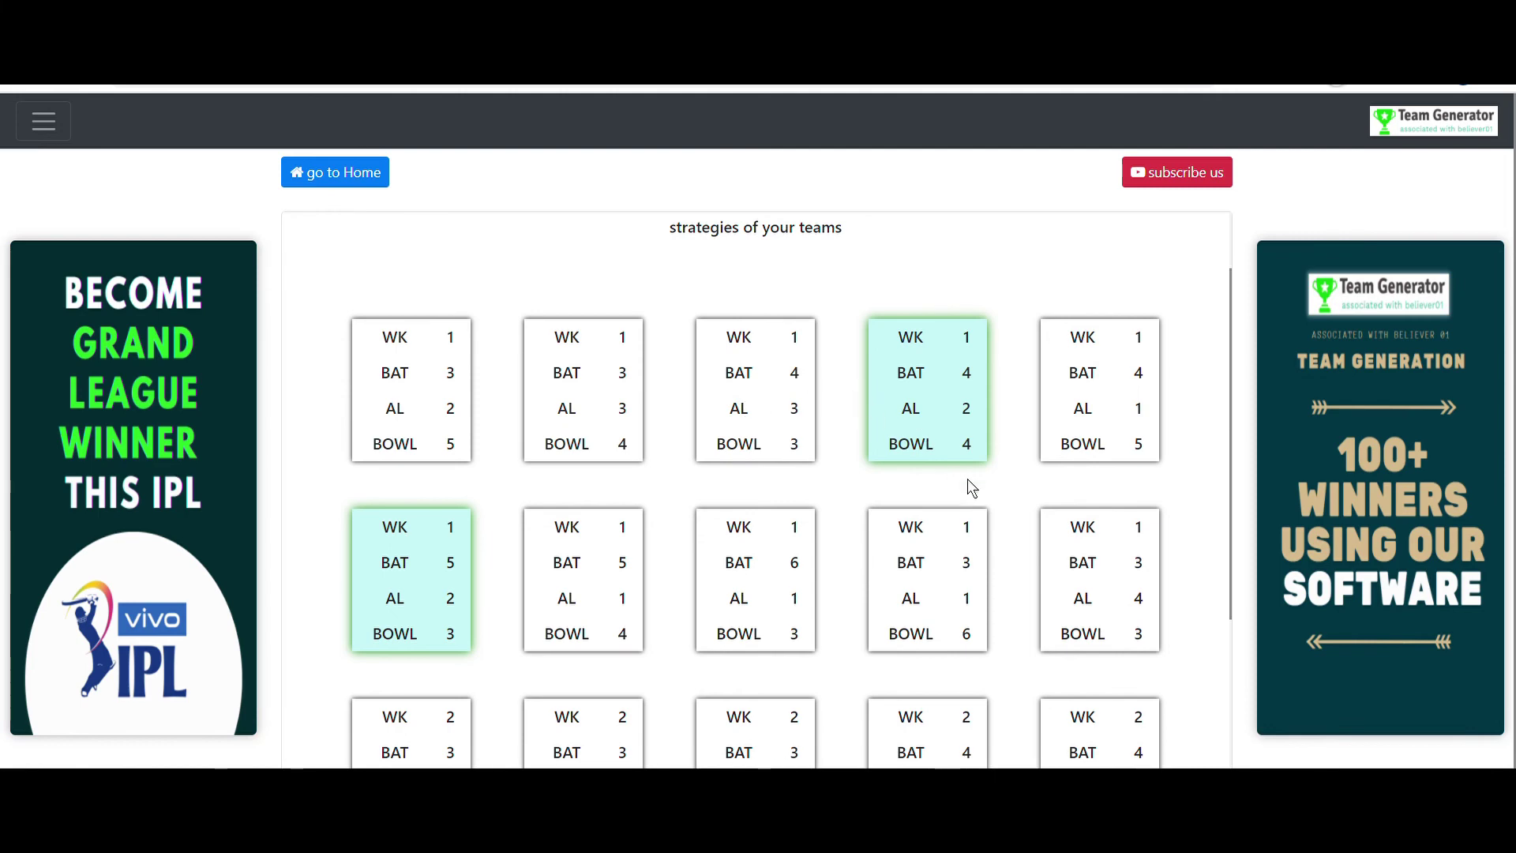
left_click(757, 405)
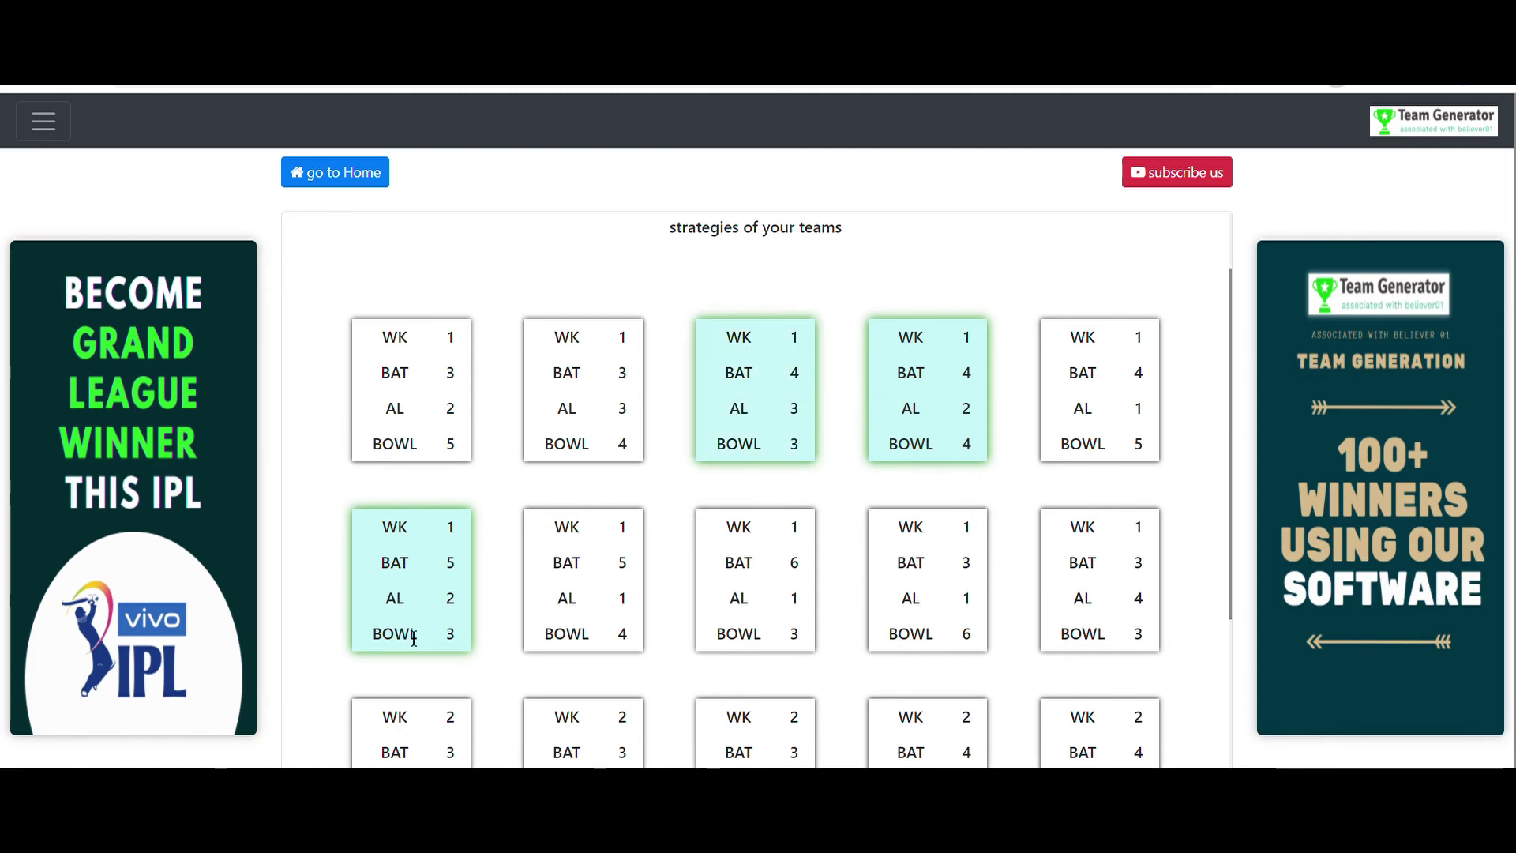
- Submit the selected team strategies and proceed to the number of teams
scroll(454, 588, "down", 5)
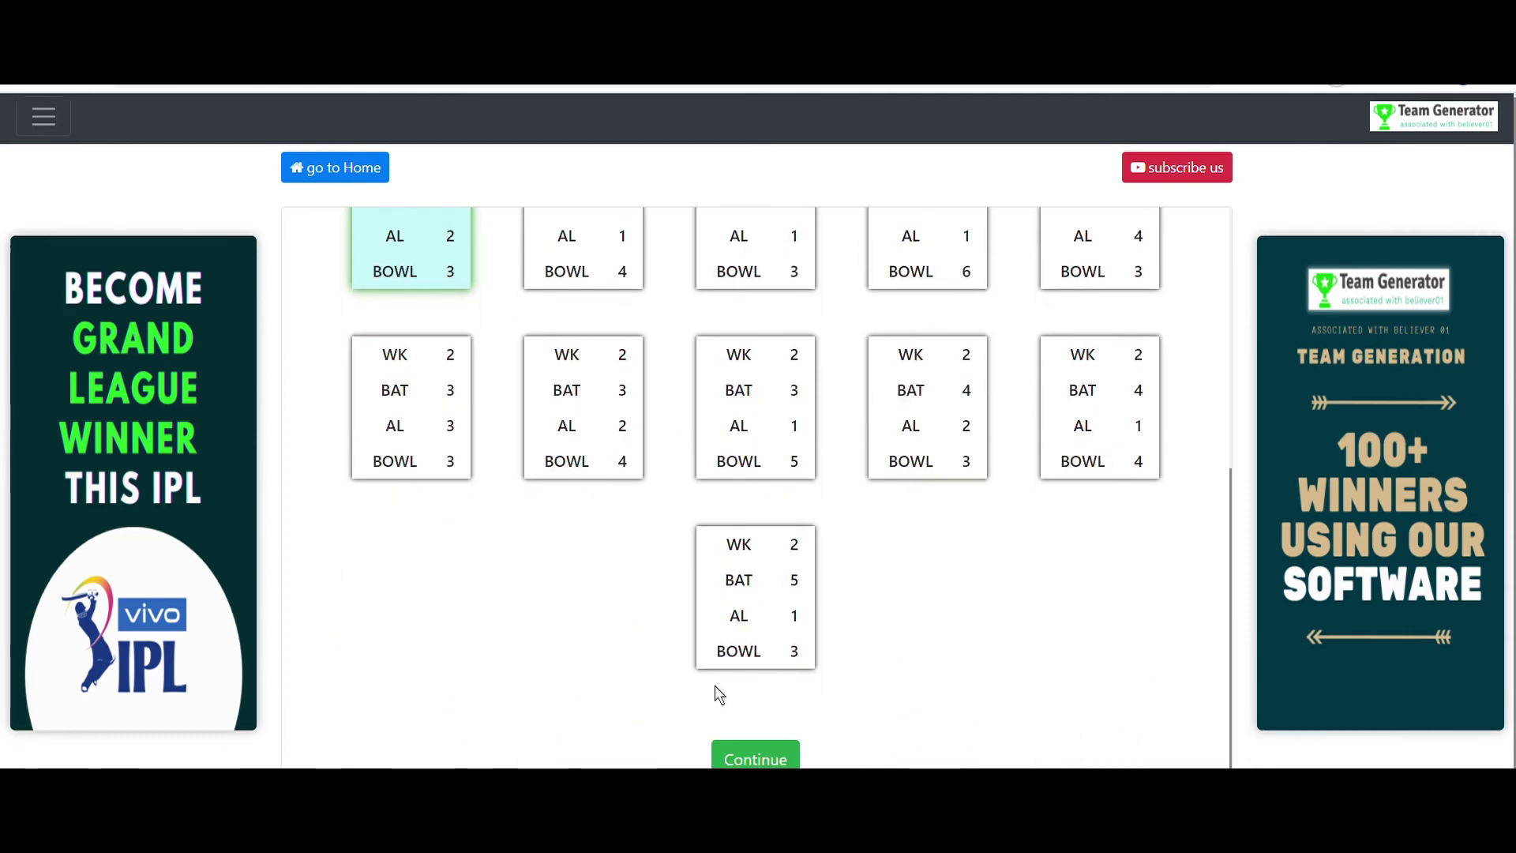
scroll(717, 694, "down", 1)
left_click(771, 737)
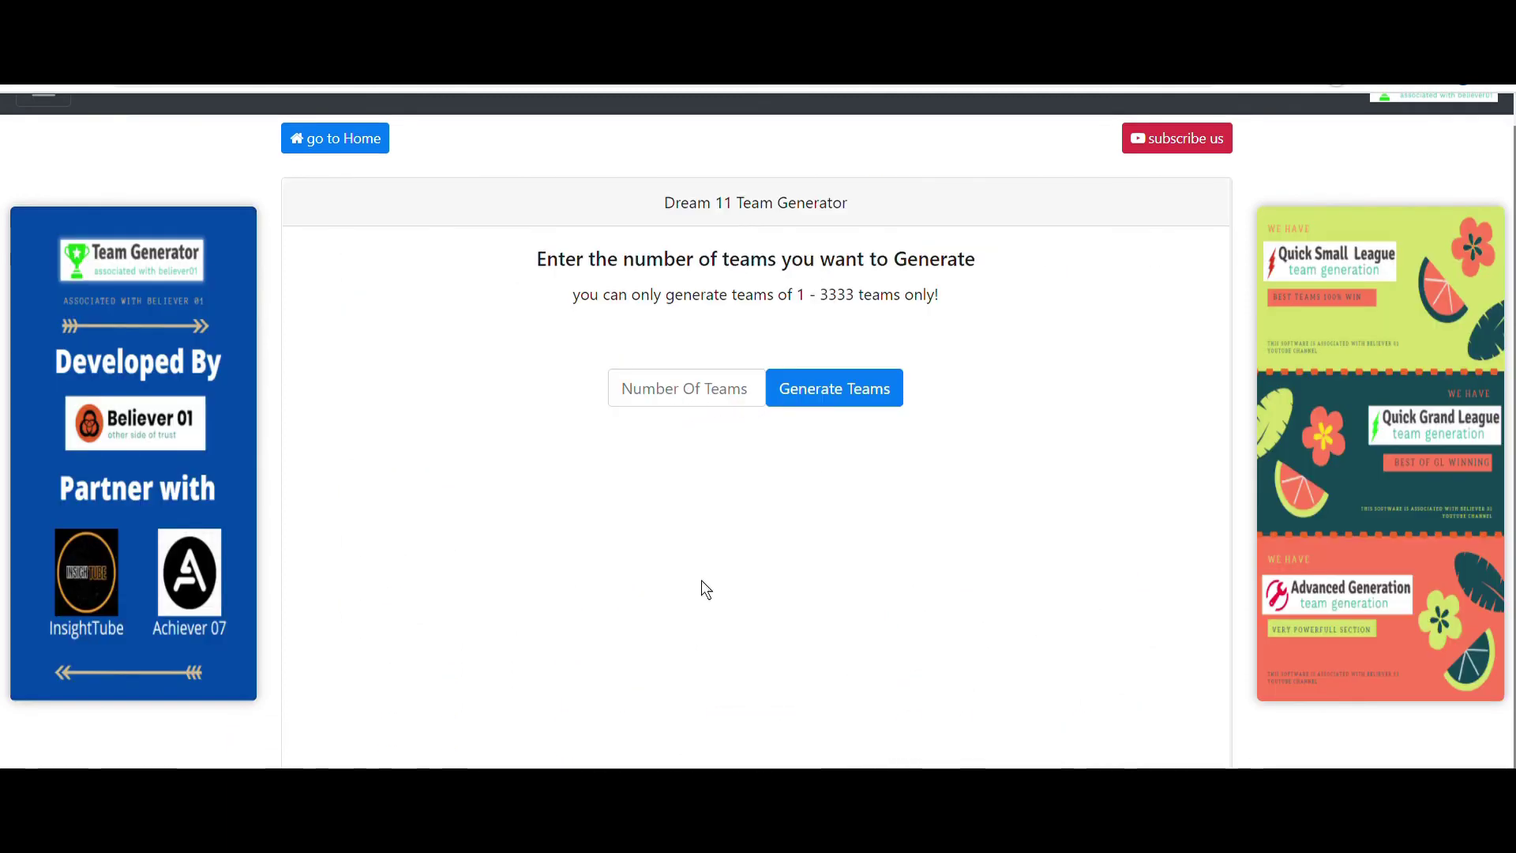
- Set the number of teams to 11 and generate them
left_click(709, 404)
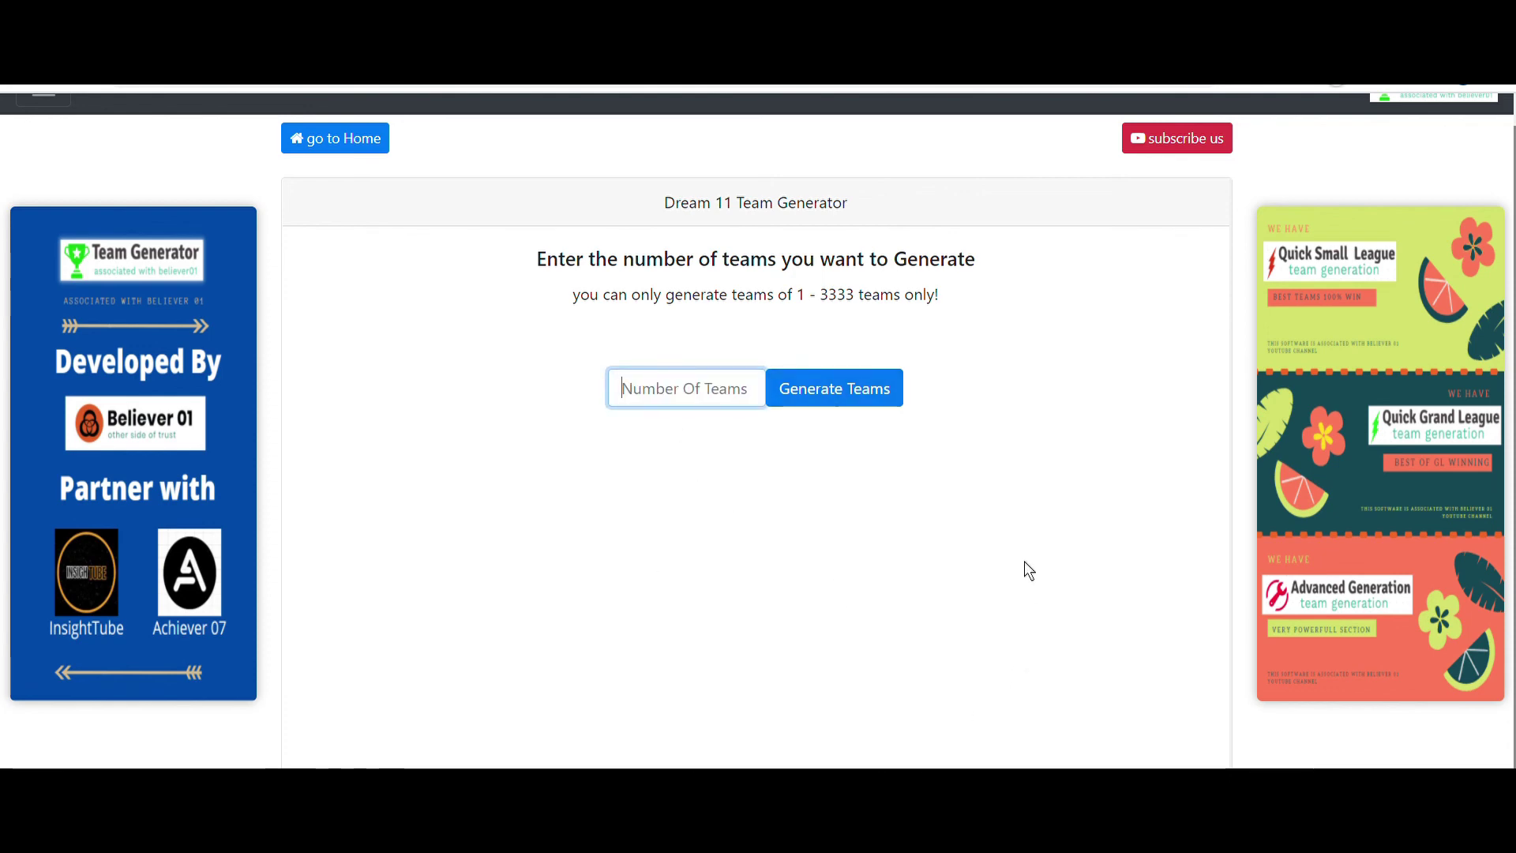
left_click(993, 572)
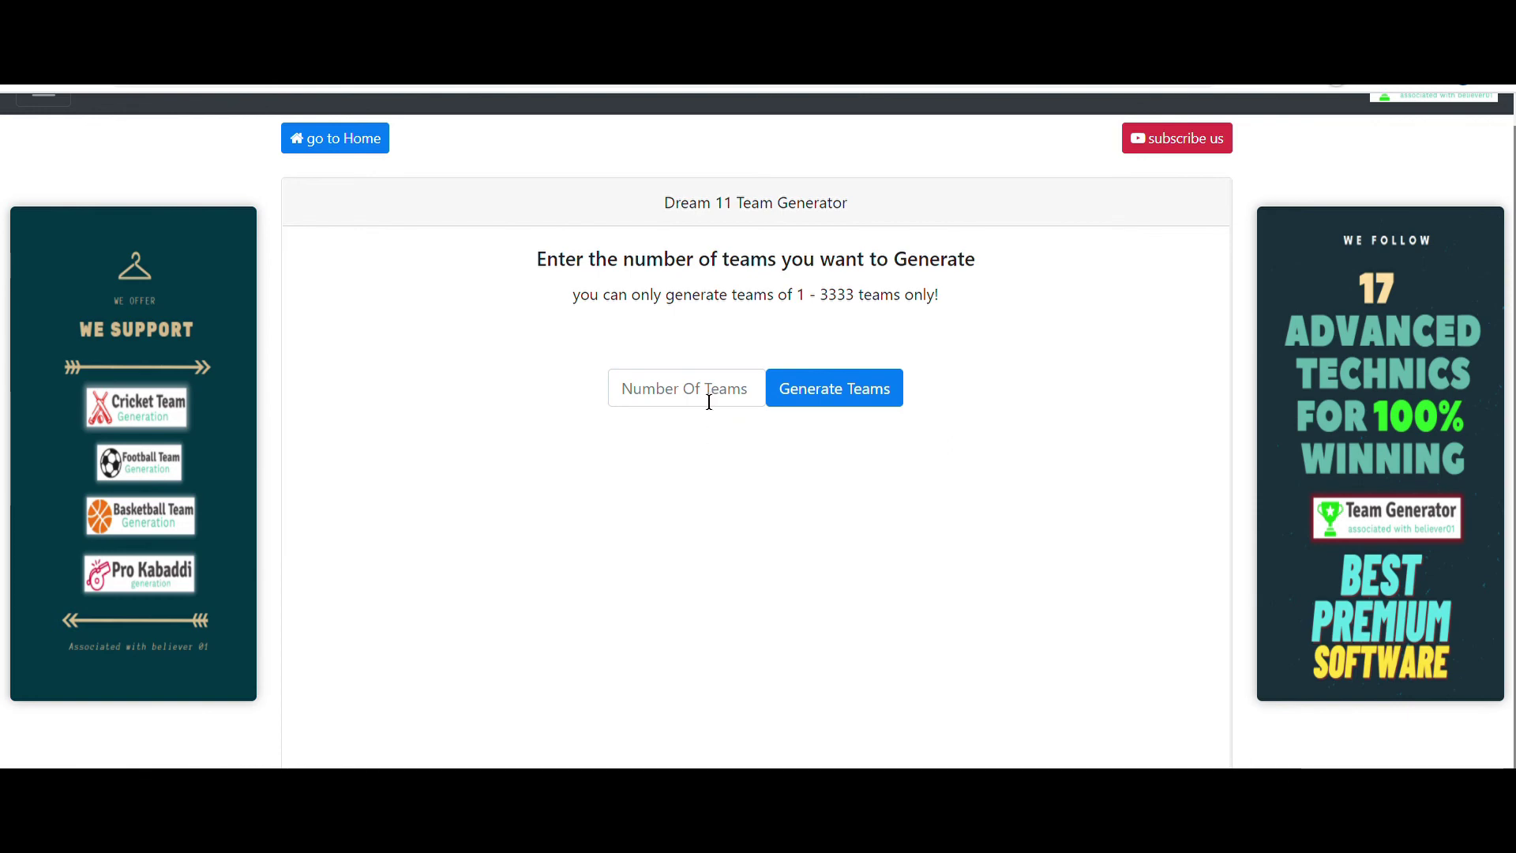
left_click(709, 402)
type("11")
left_click(842, 399)
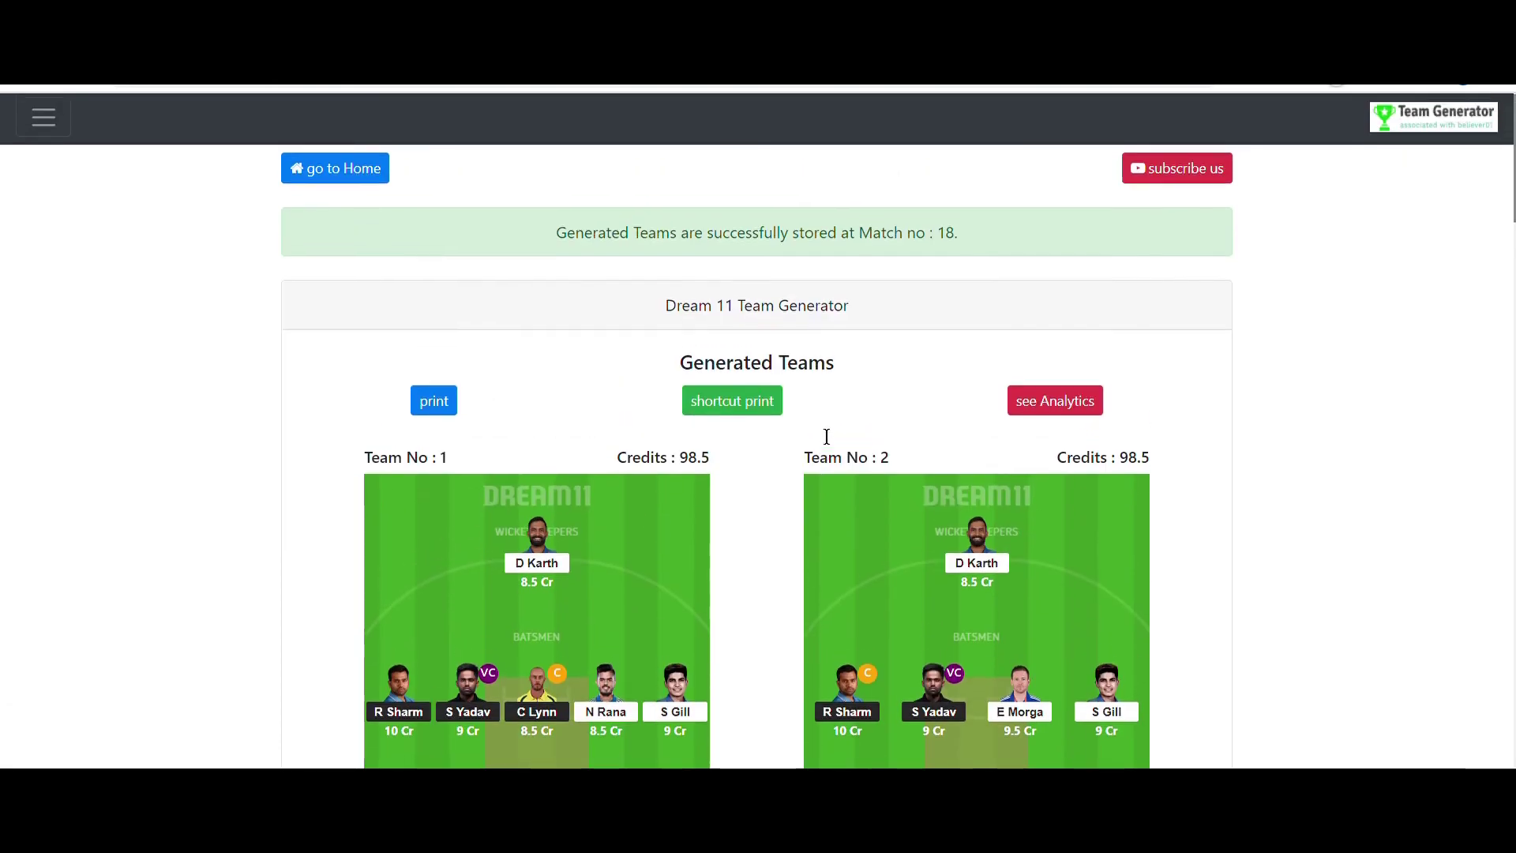
- Review the generated teams, checking each one's players, captain, vice-captain and credits
scroll(813, 438, "down", 4)
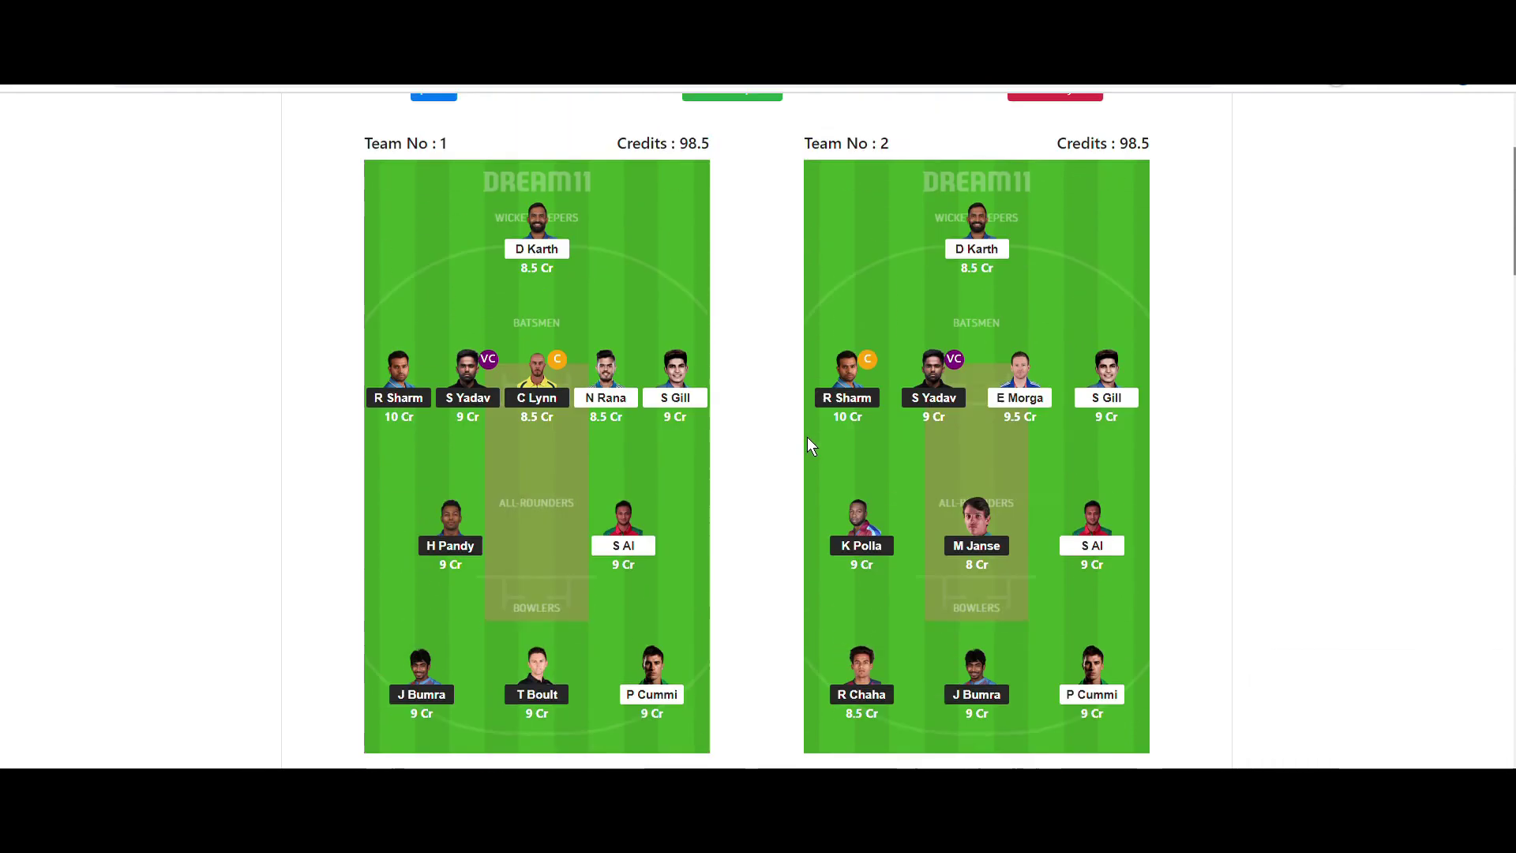
scroll(807, 439, "up", 3)
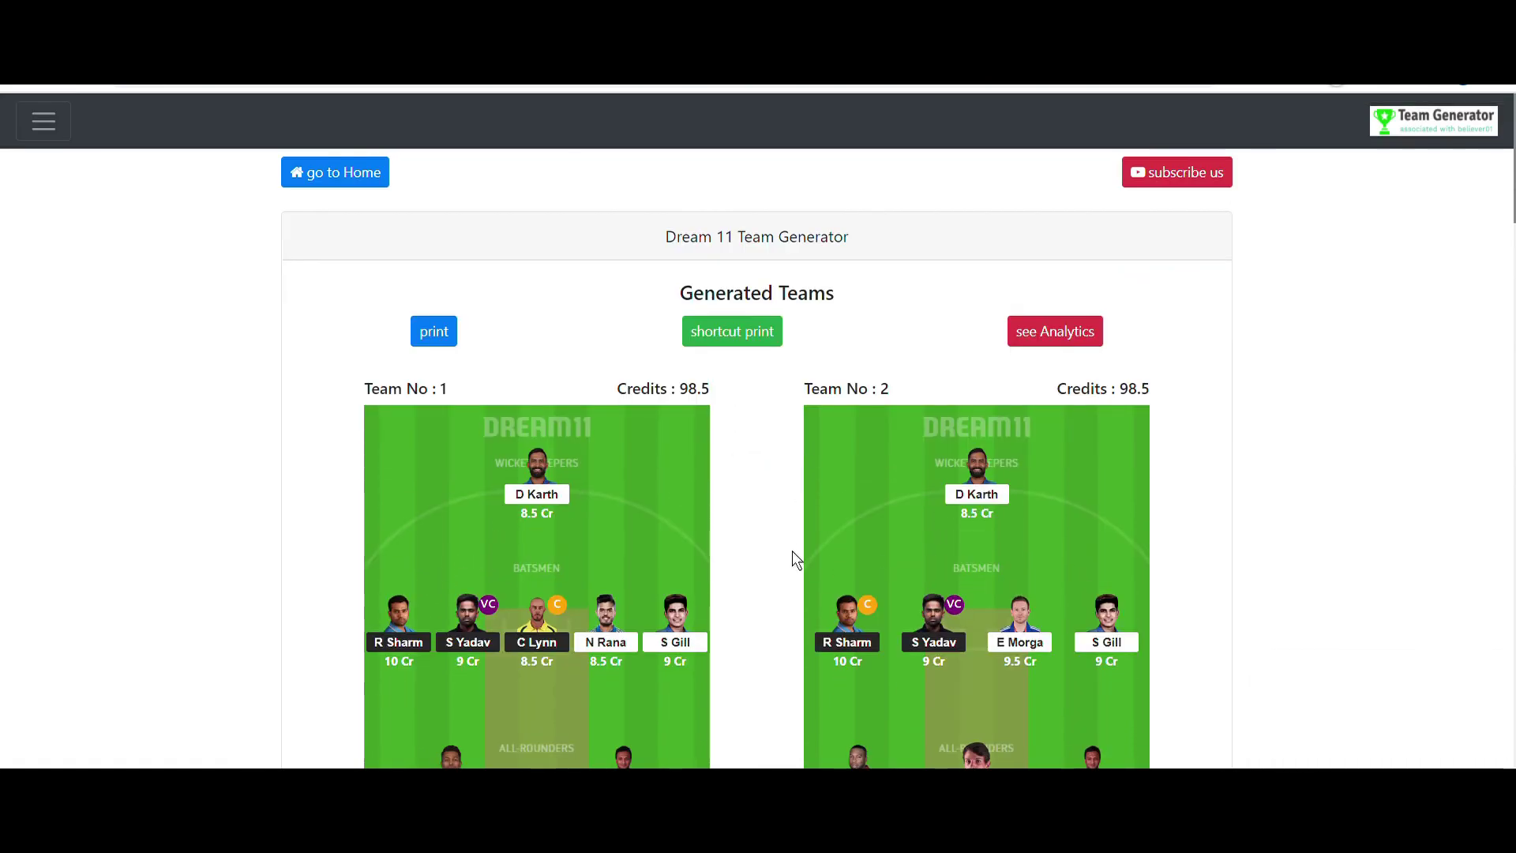
scroll(793, 545, "down", 8)
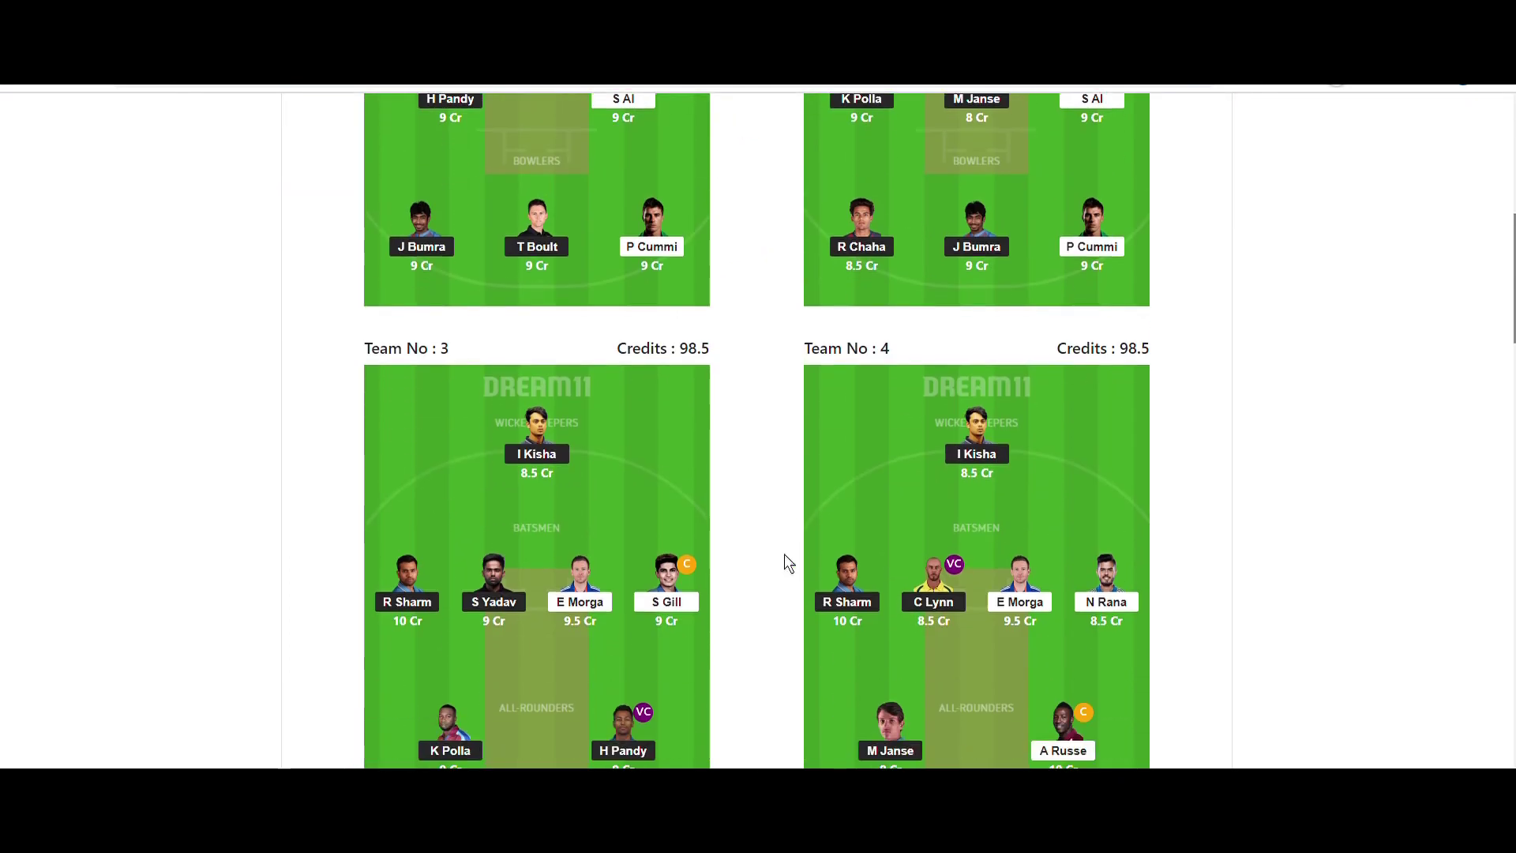
scroll(813, 559, "down", 20)
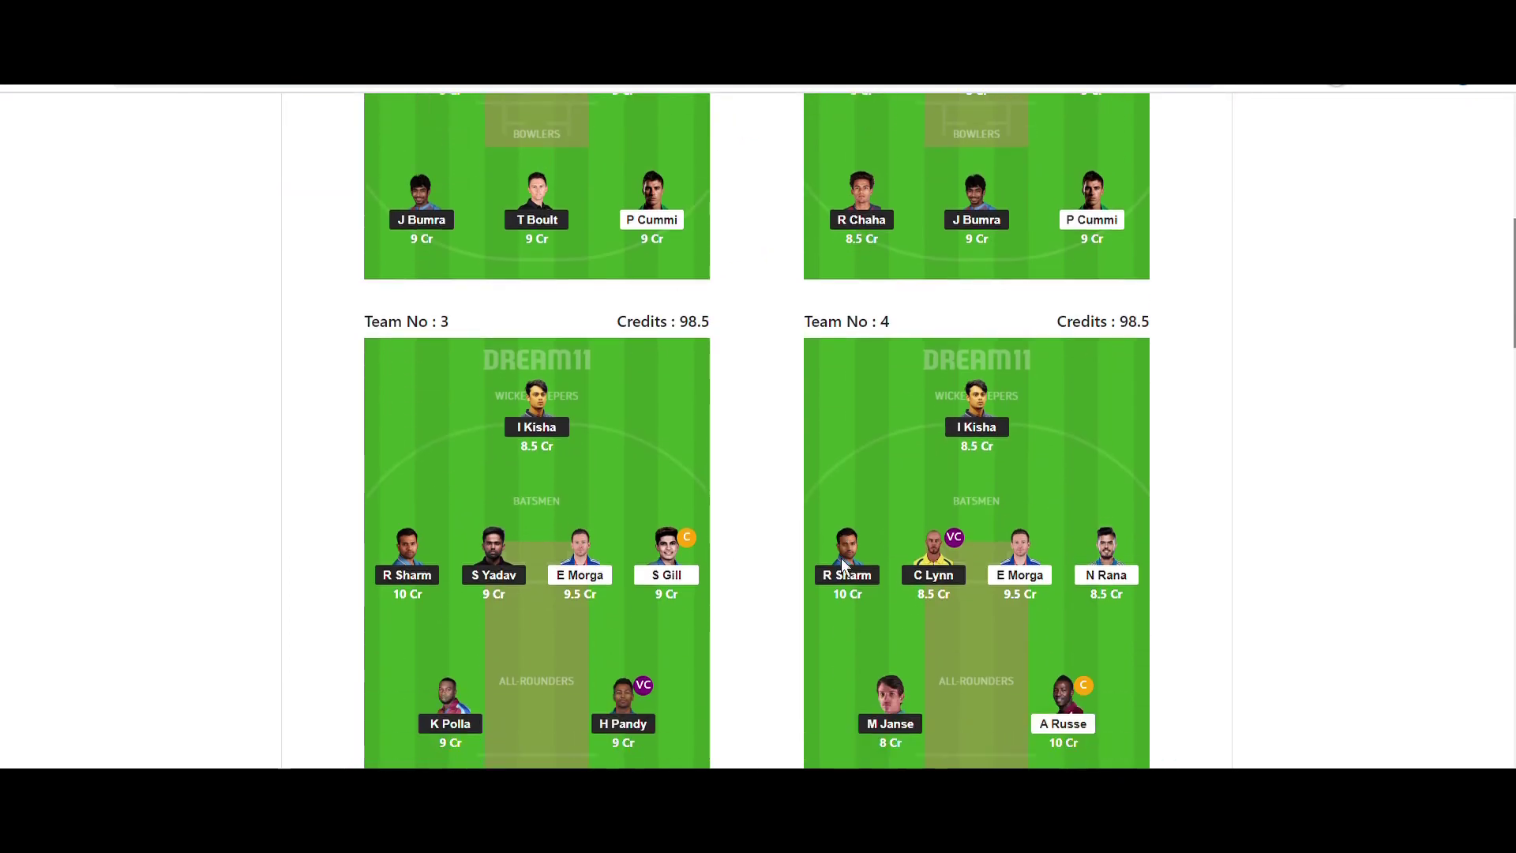
scroll(841, 551, "up", 20)
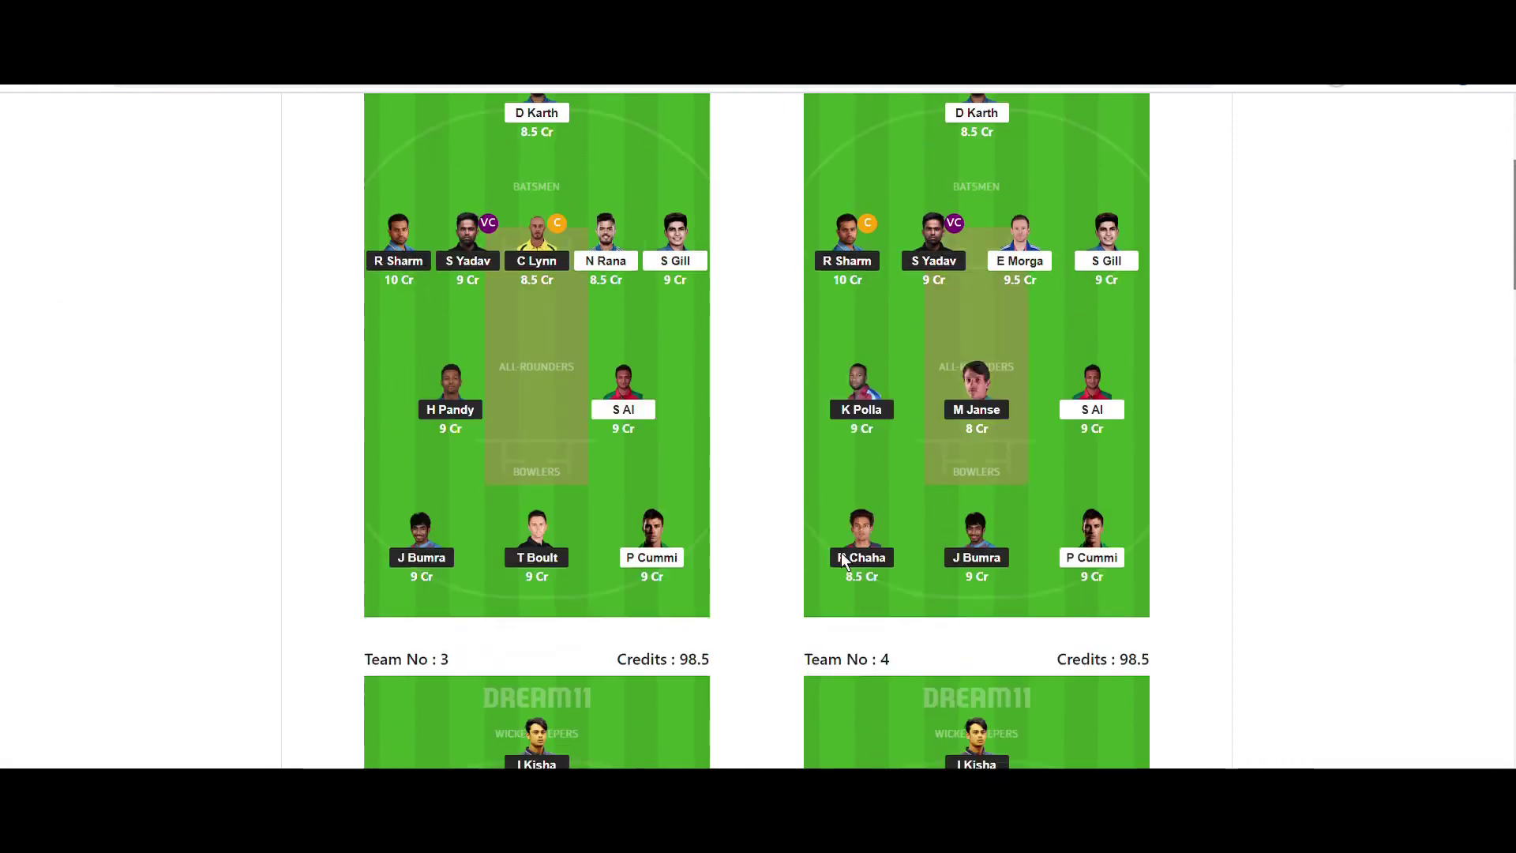
scroll(839, 552, "down", 7)
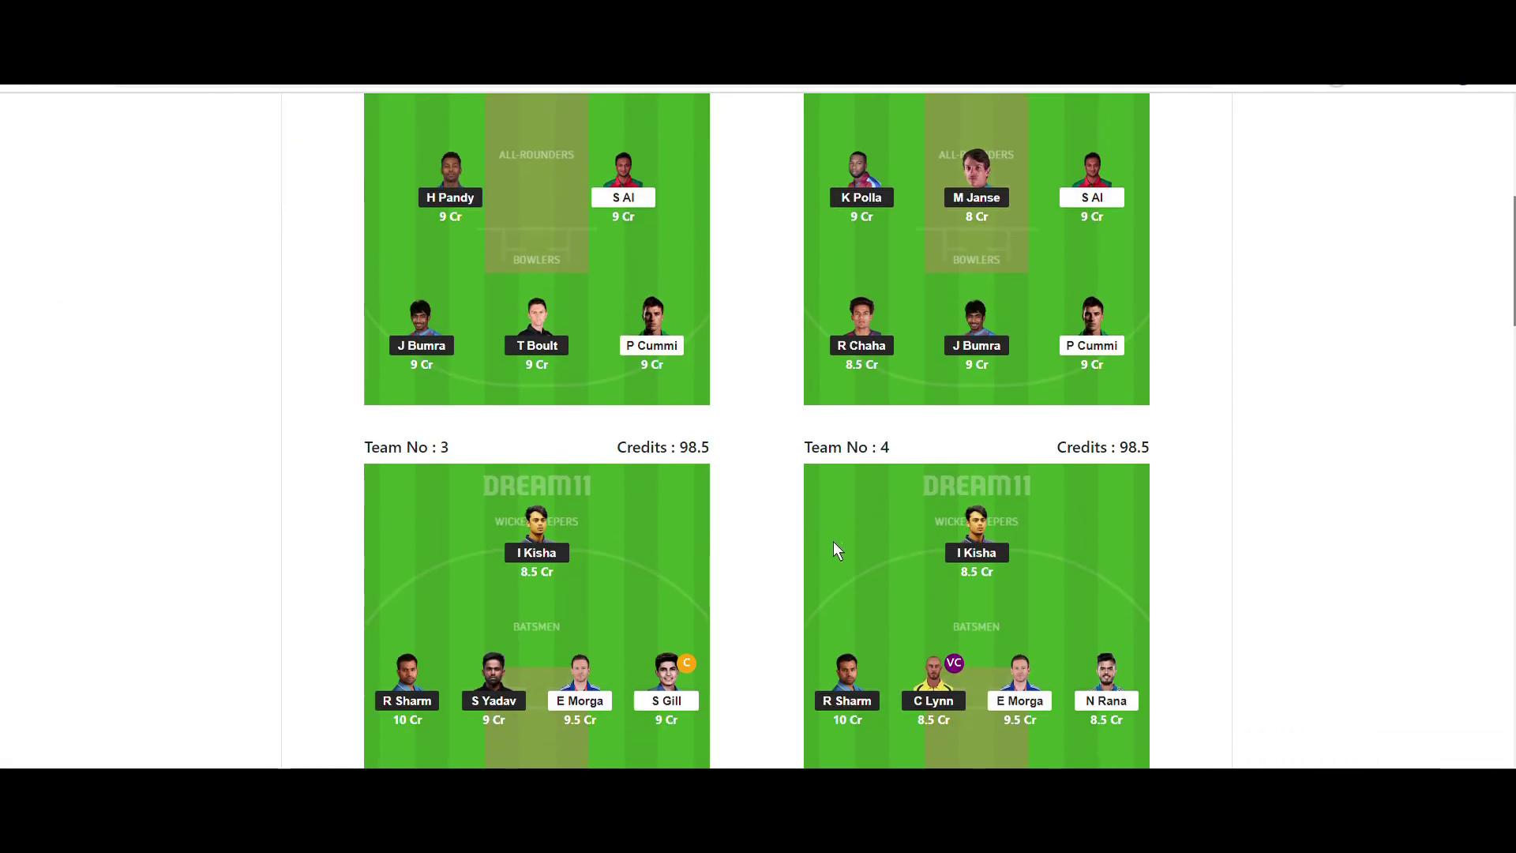
scroll(813, 572, "up", 7)
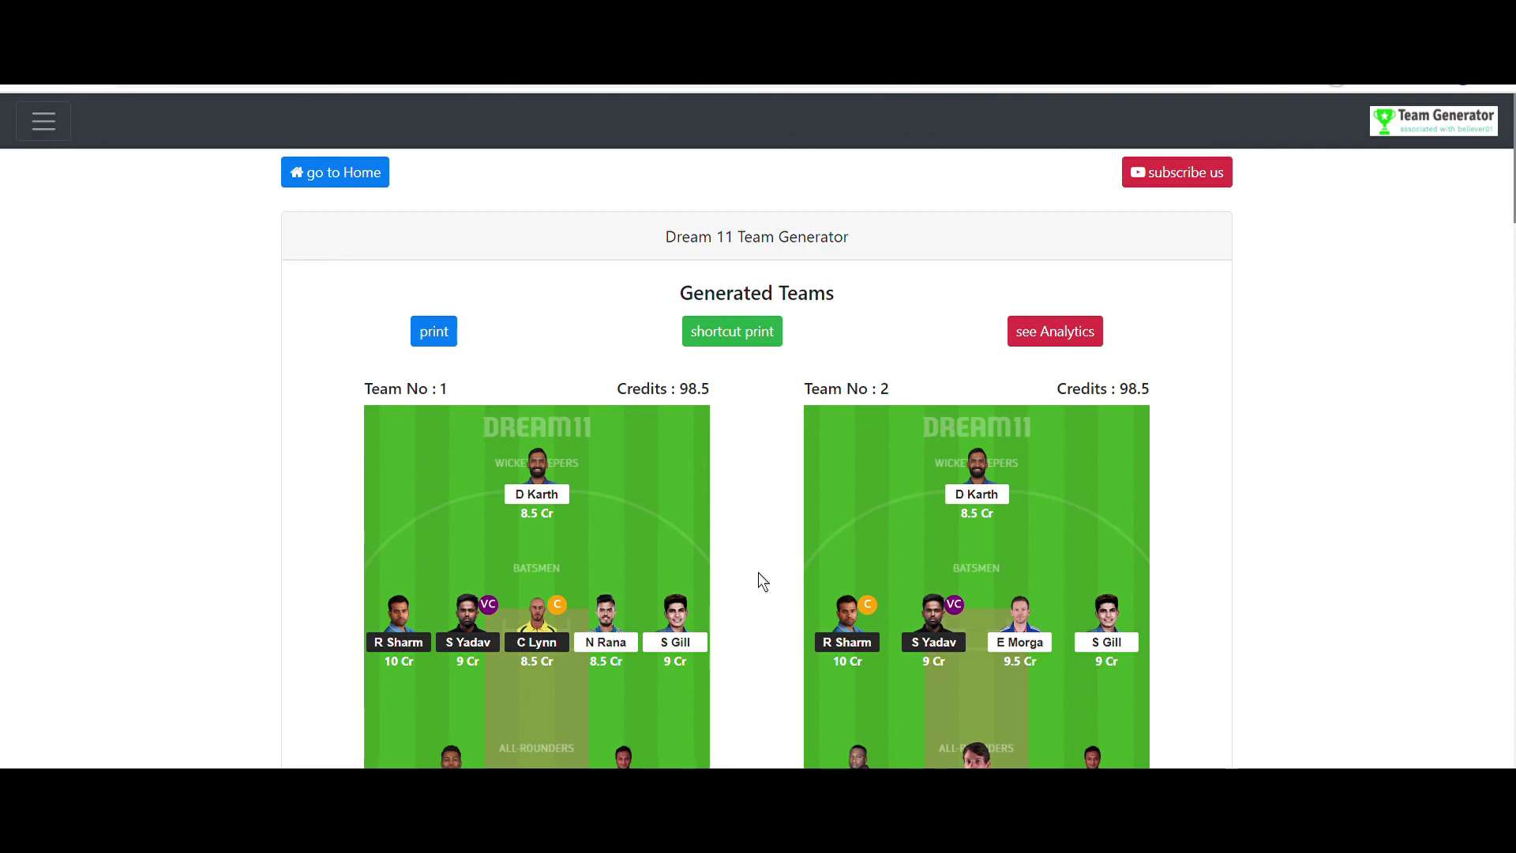
scroll(854, 595, "down", 4)
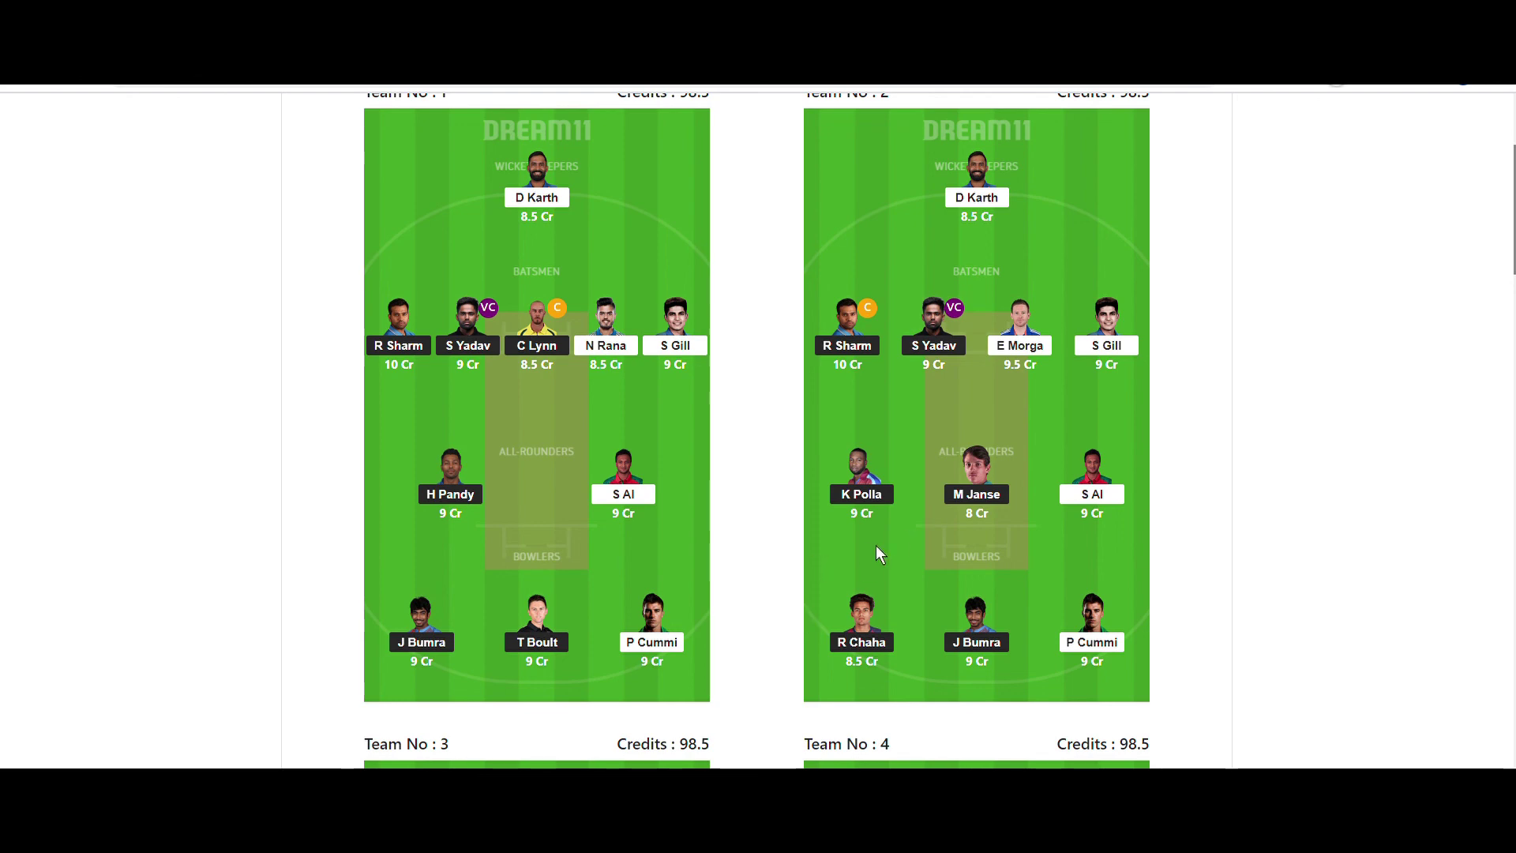
scroll(875, 547, "up", 4)
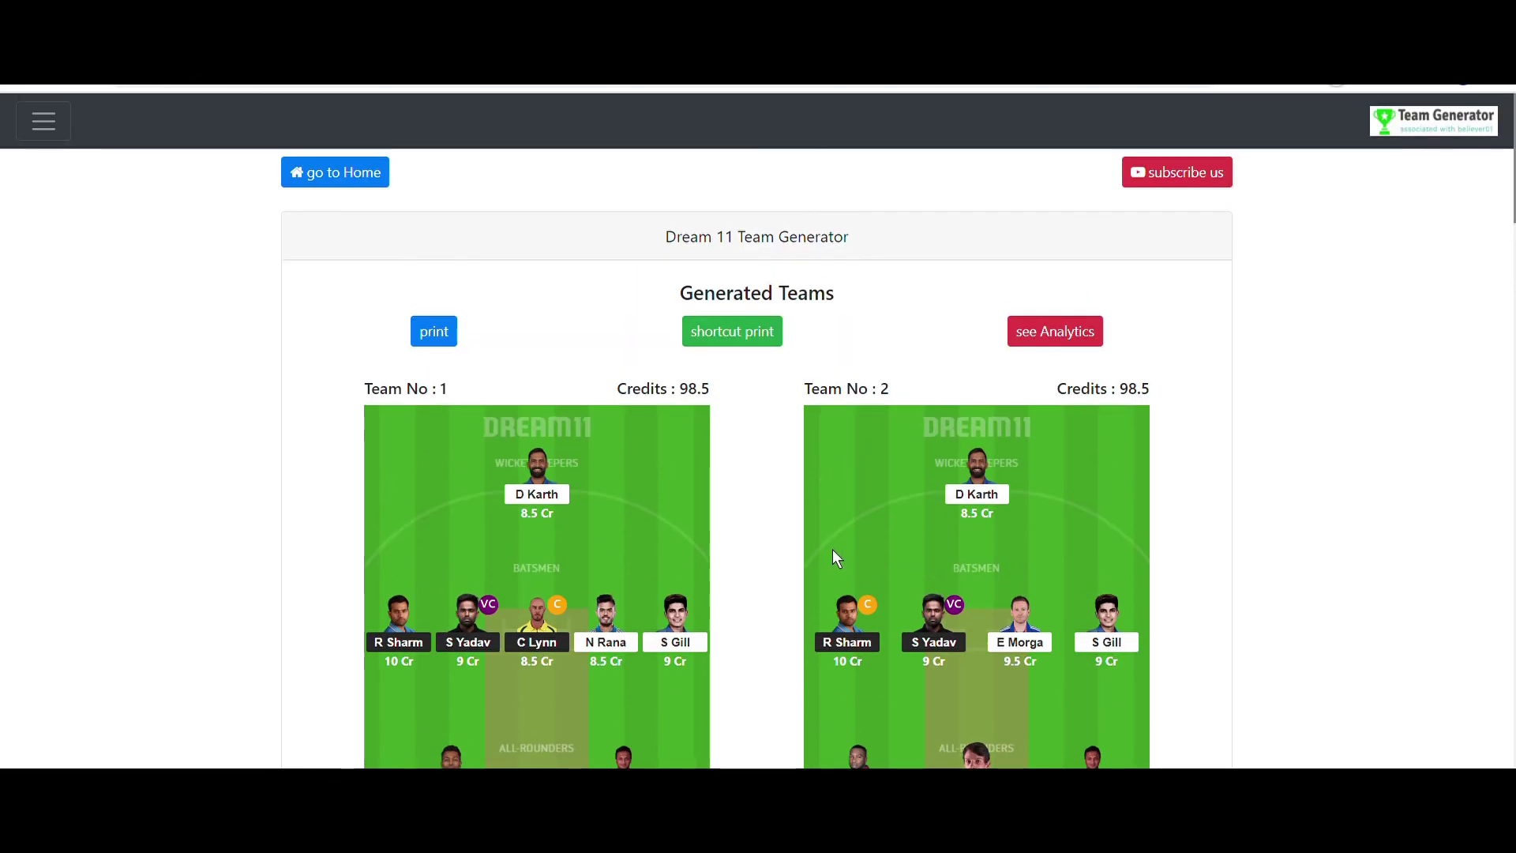